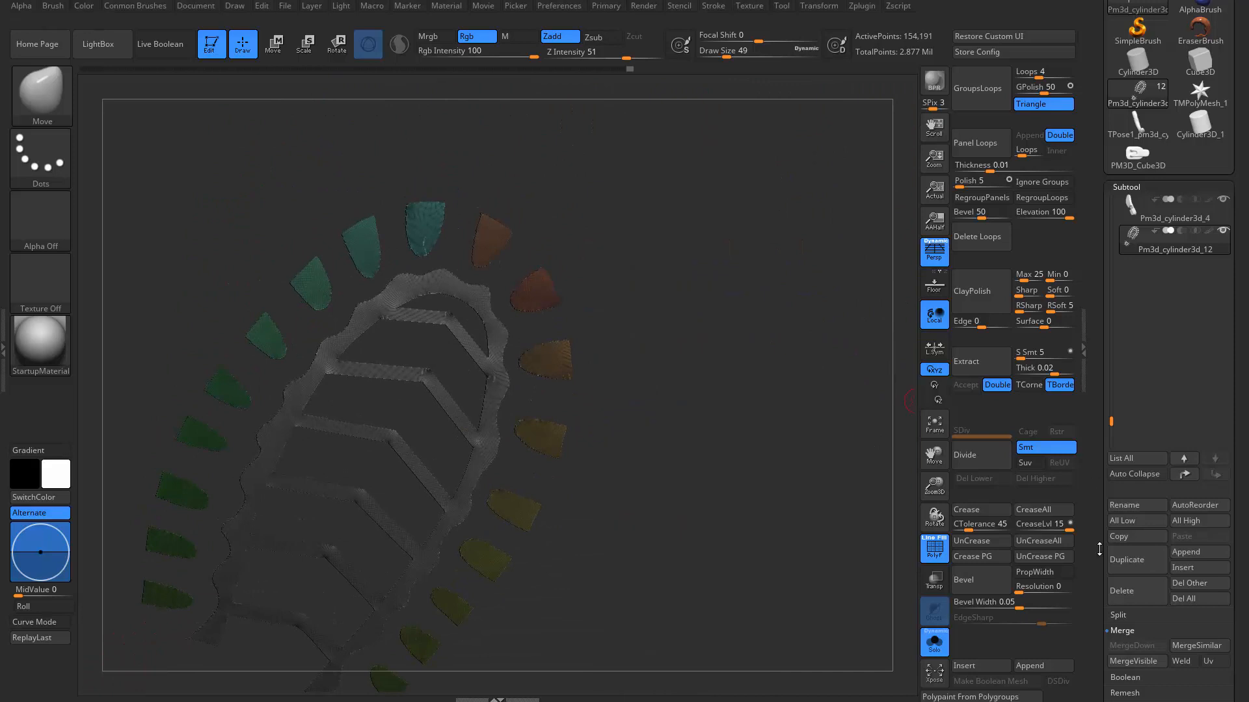
# - Smooth the tread pattern mesh with Polish By Features set to about 99
pyautogui.scroll(-5, 1094, 577)
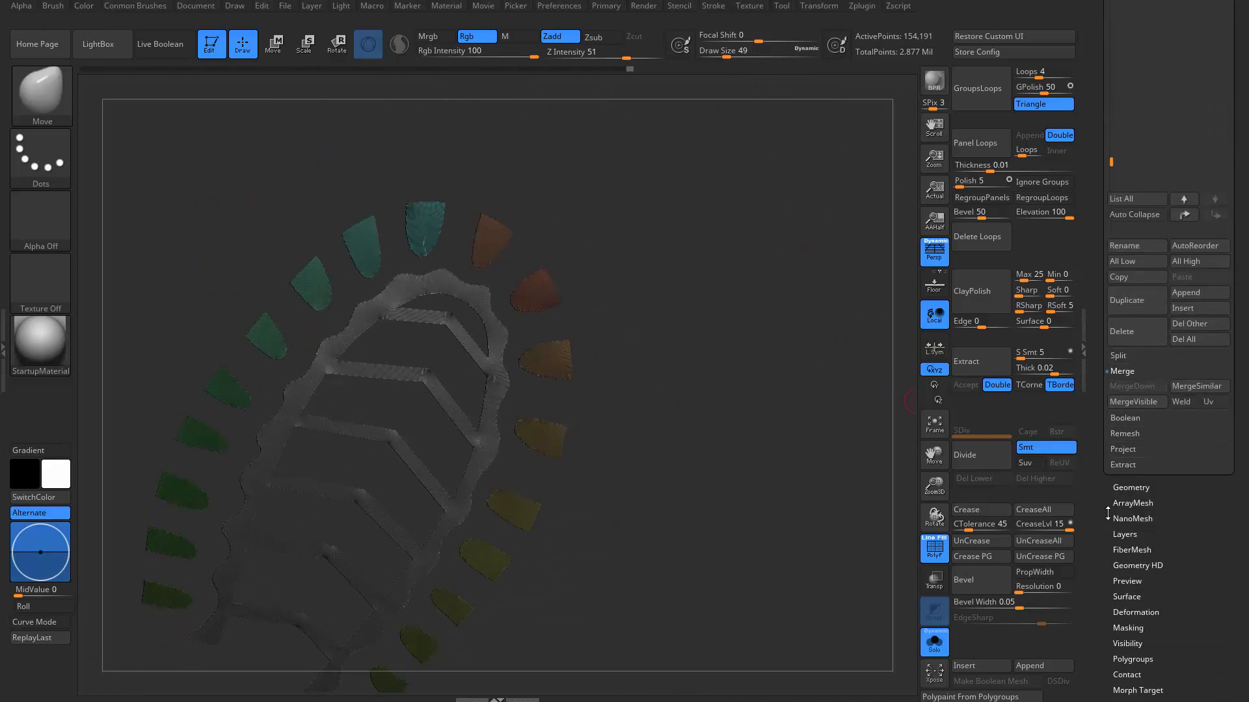
pyautogui.click(1127, 576)
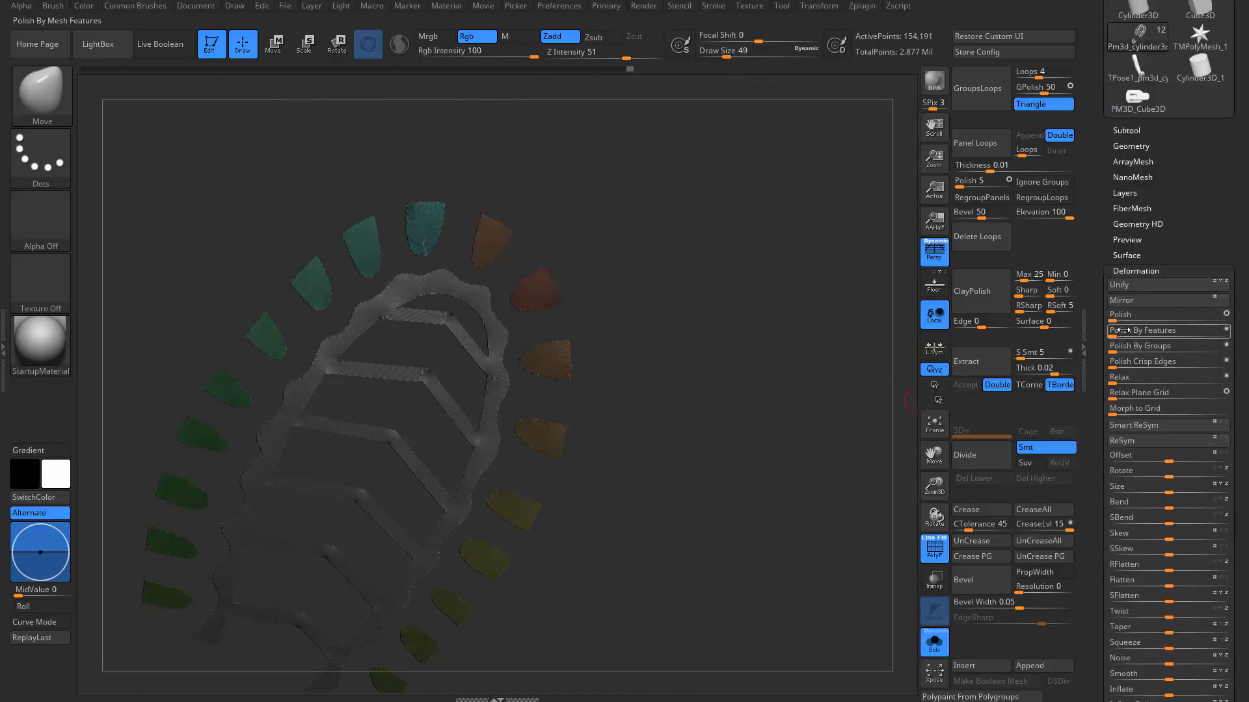
pyautogui.moveTo(1136, 332); pyautogui.dragTo(1220, 331)
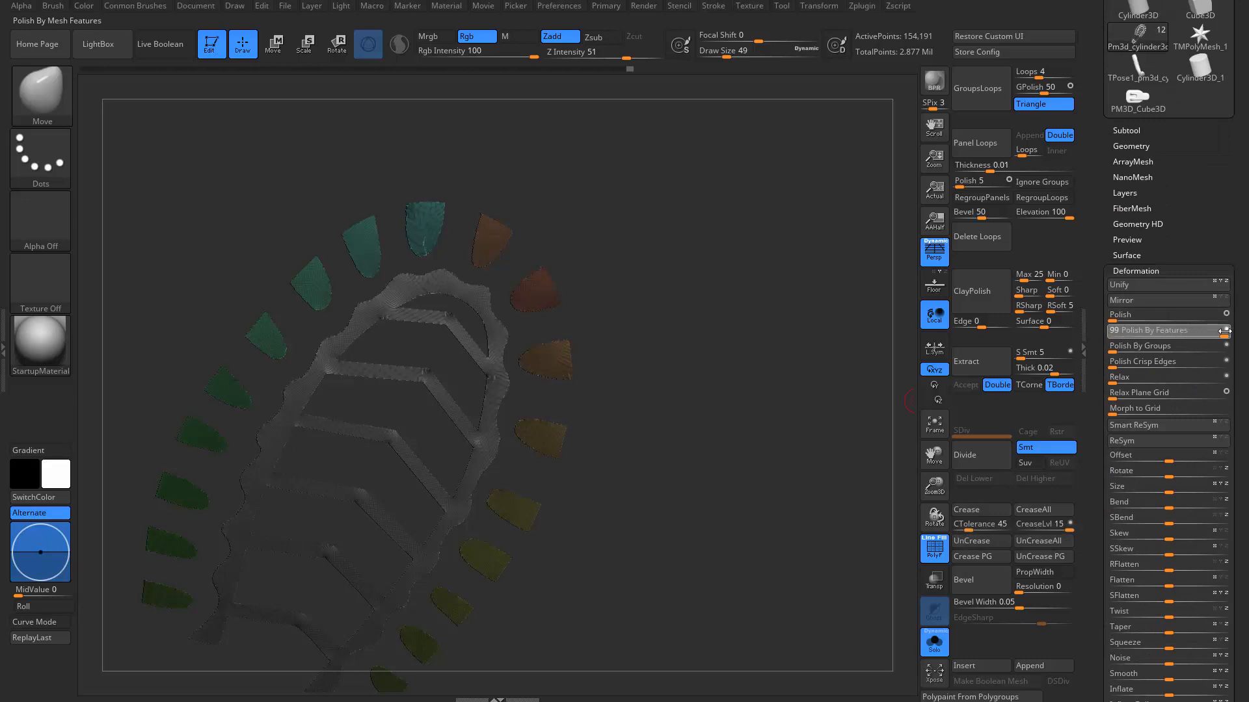
pyautogui.moveTo(696, 465); pyautogui.dragTo(769, 193)
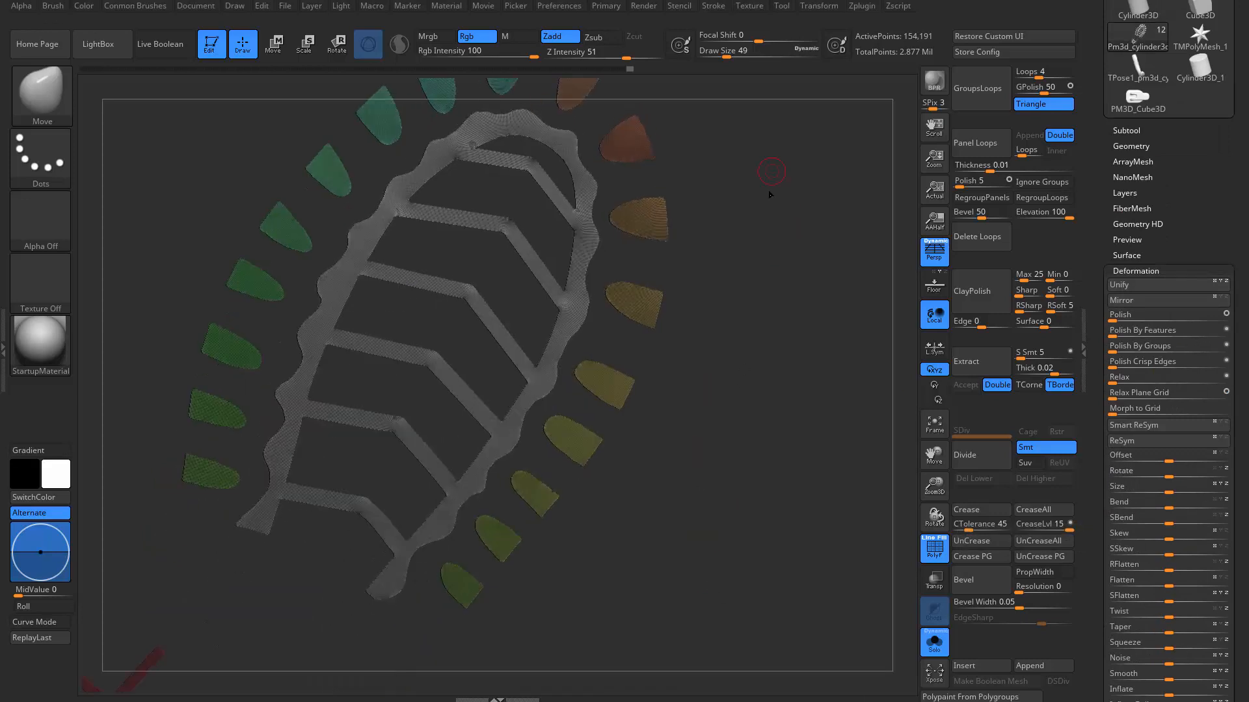
# - ZRemesh the tread pattern repeatedly at Half density with Adapt on, and group the whole mesh as one polygroup
pyautogui.press('space')
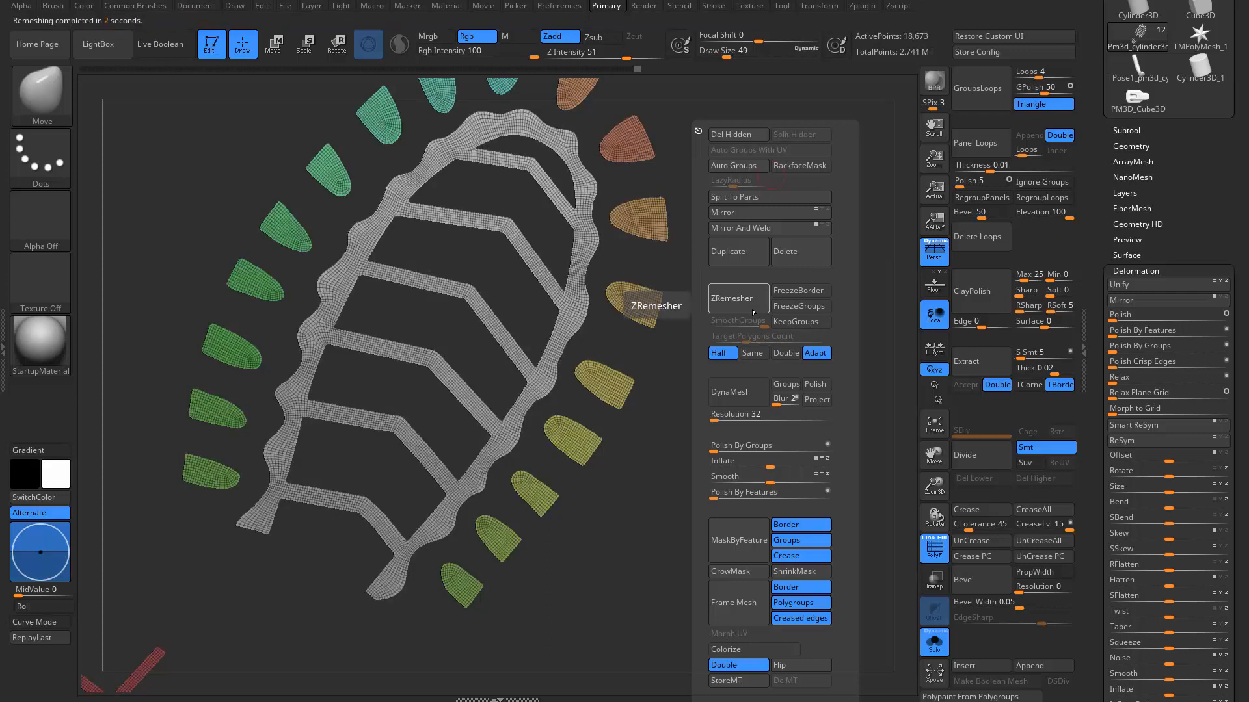
pyautogui.click(753, 310)
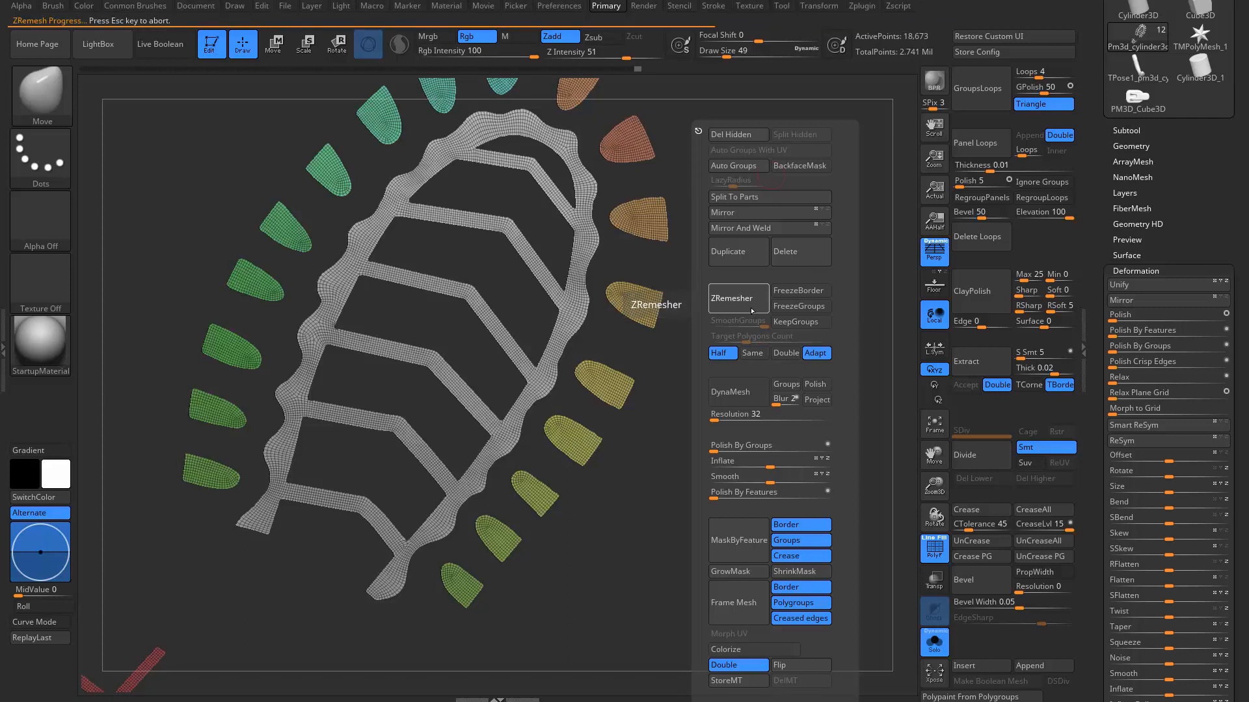
pyautogui.keyDown('alt'); pyautogui.moveTo(661, 505); pyautogui.dragTo(723, 473); pyautogui.keyUp('alt')
pyautogui.hotkey('ctrl', 'w')
pyautogui.hotkey('ctrl', 'w')
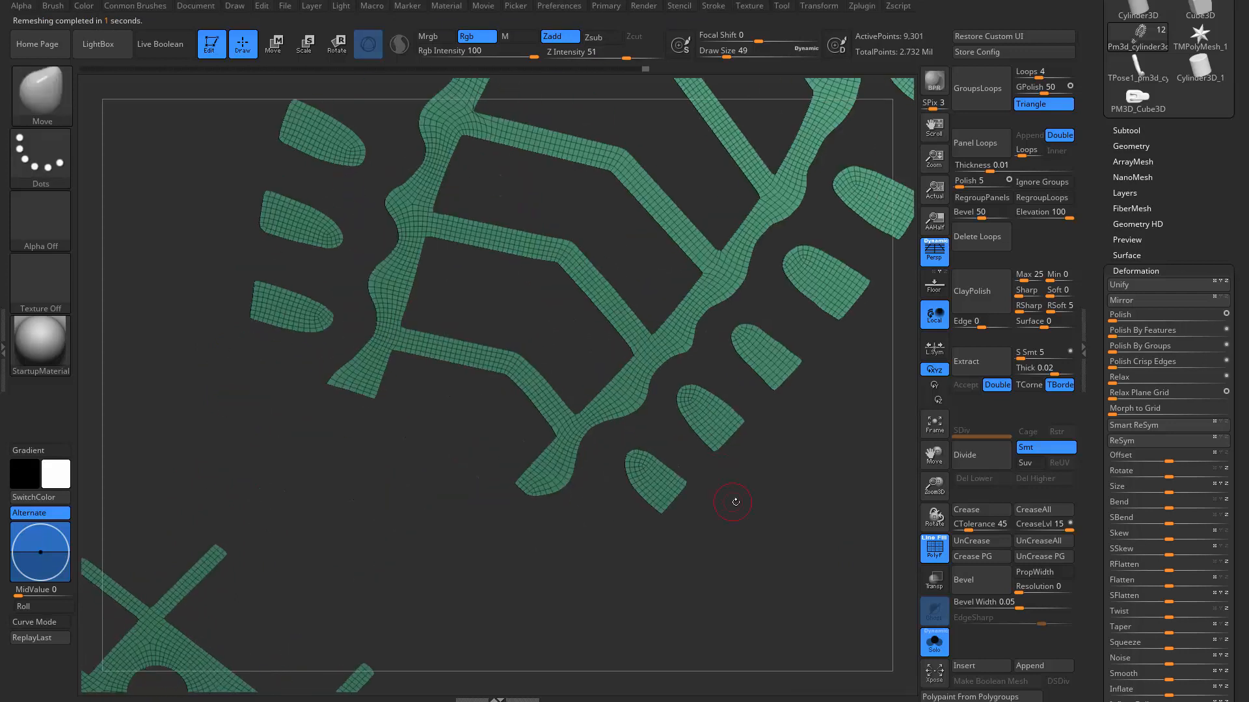
# - ZRemesh the tread pattern again using the Same polygon count with Adapt on
pyautogui.moveTo(764, 508)
pyautogui.mouseDown()
pyautogui.moveTo(769, 528)
pyautogui.moveTo(761, 485)
pyautogui.mouseUp()
pyautogui.moveTo(558, 377)
pyautogui.keyDown('alt'); pyautogui.mouseDown()
pyautogui.moveTo(641, 582)
pyautogui.moveTo(549, 382)
pyautogui.moveTo(599, 392)
pyautogui.moveTo(575, 375)
pyautogui.moveTo(471, 388)
pyautogui.mouseUp(); pyautogui.keyUp('alt')
pyautogui.press('2')
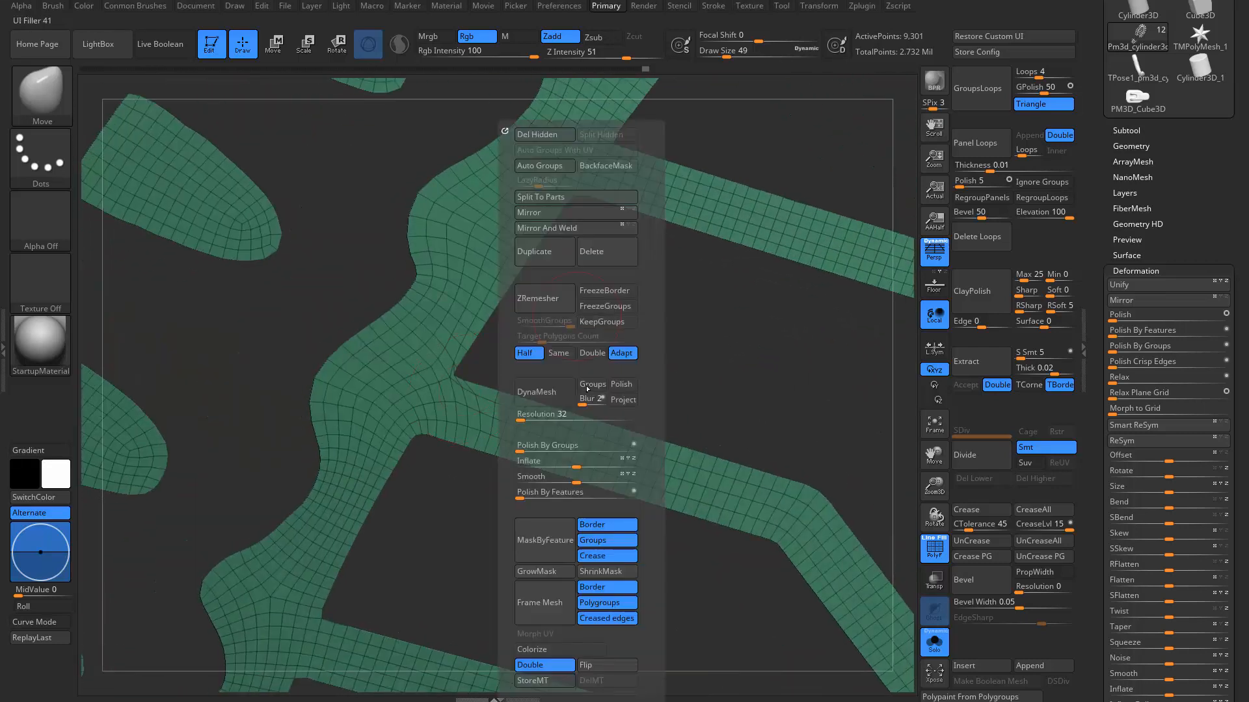
pyautogui.click(559, 354)
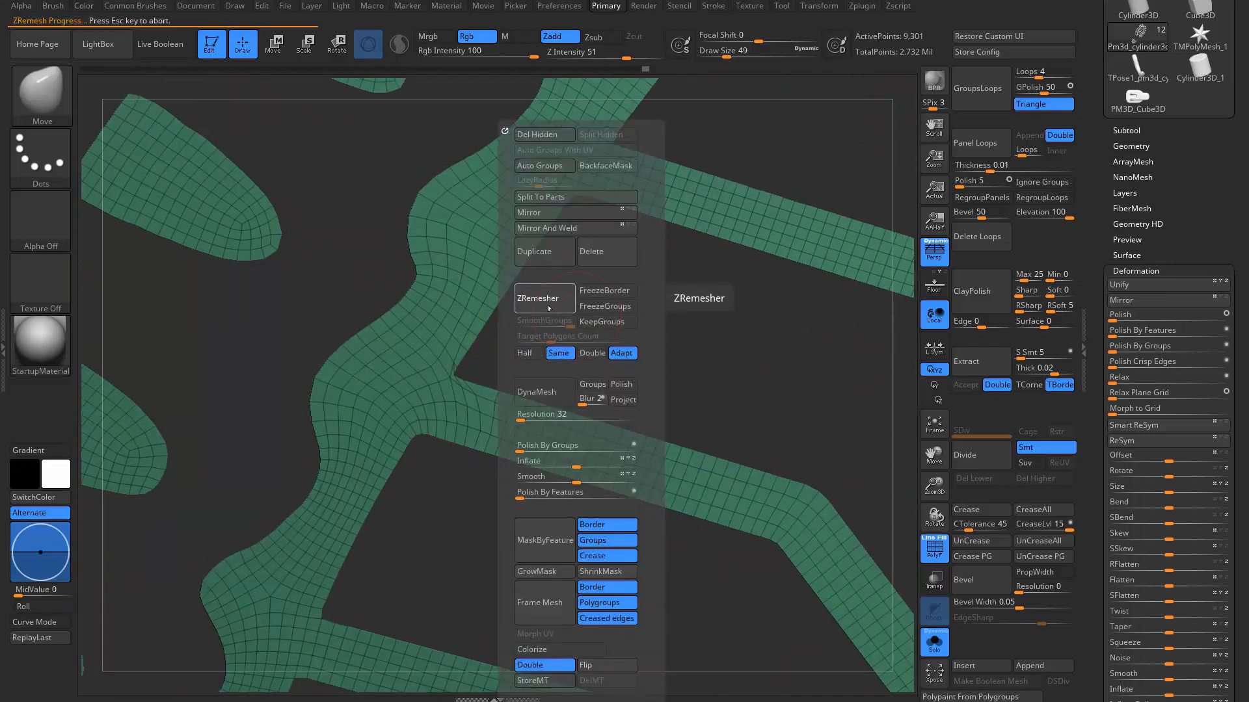
pyautogui.keyDown('alt'); pyautogui.moveTo(734, 573); pyautogui.dragTo(734, 482); pyautogui.keyUp('alt')
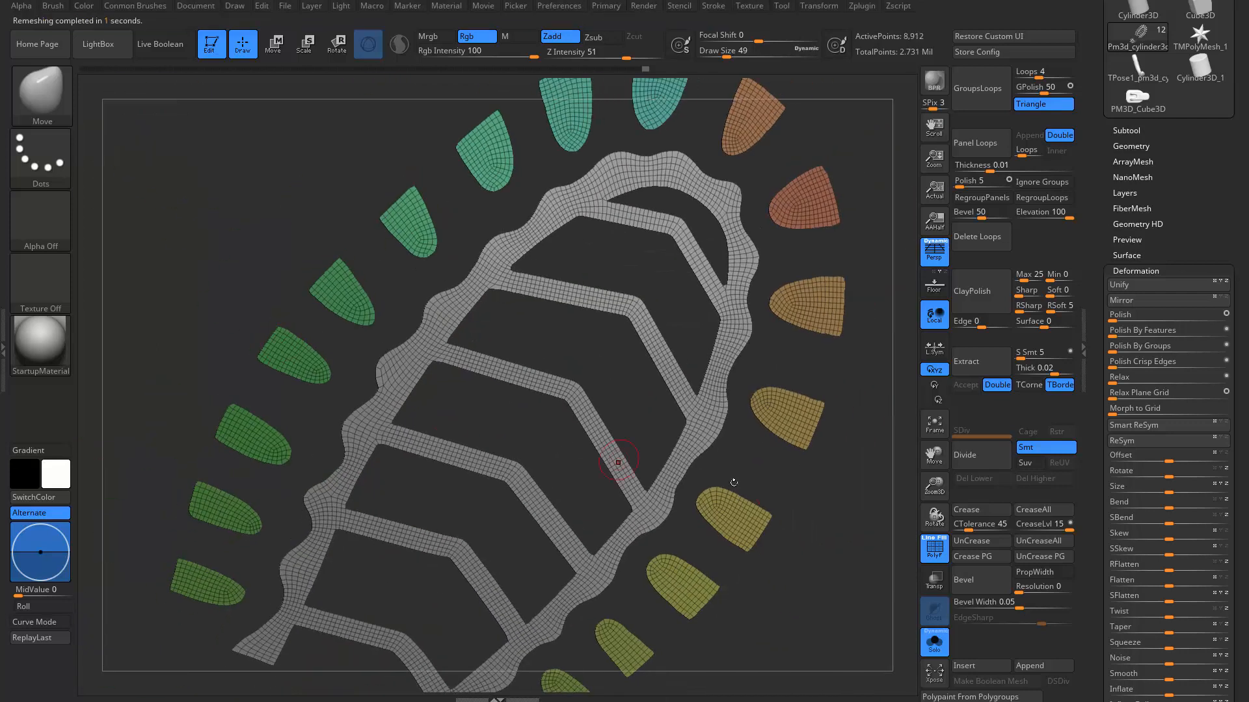
# - Activate the ZModeler brush and assign the whole flat tread pattern to a single polygroup
pyautogui.moveTo(841, 506)
pyautogui.keyDown('alt'); pyautogui.mouseDown()
pyautogui.moveTo(711, 513)
pyautogui.moveTo(782, 322)
pyautogui.moveTo(544, 451)
pyautogui.moveTo(514, 519)
pyautogui.moveTo(539, 563)
pyautogui.moveTo(521, 544)
pyautogui.mouseUp(); pyautogui.keyUp('alt')
pyautogui.press('b')
pyautogui.press('z')
pyautogui.press('m')
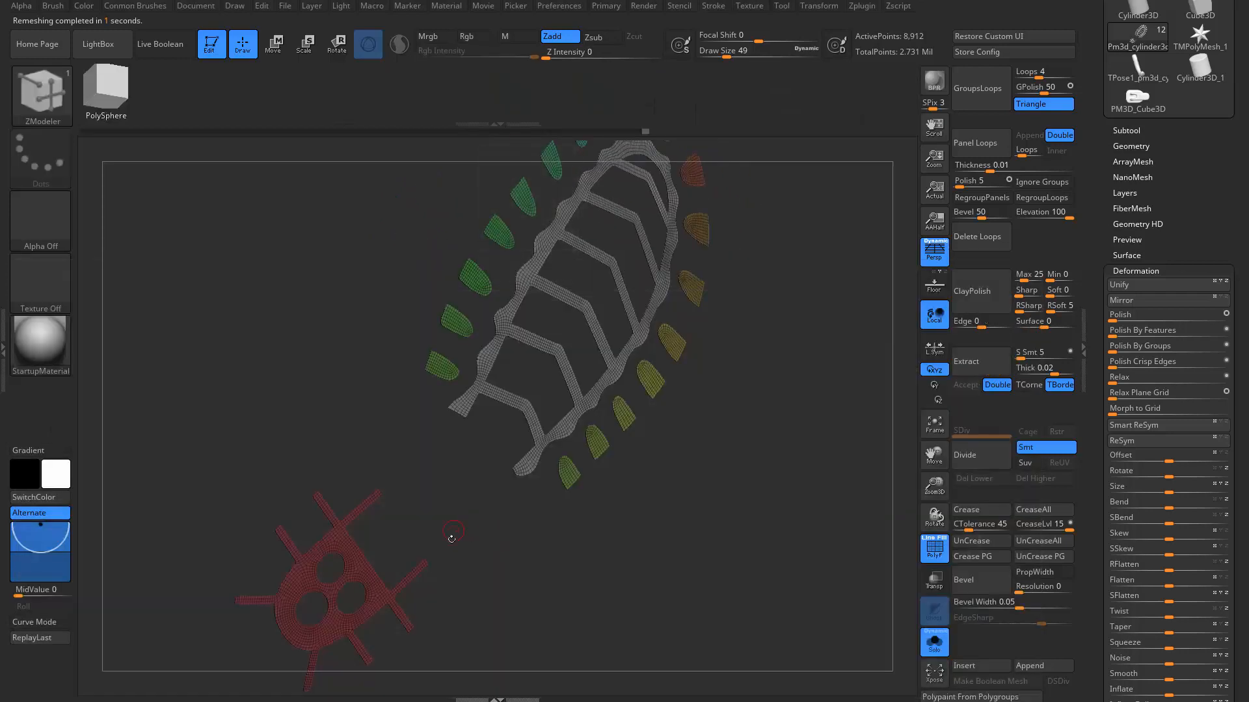
pyautogui.moveTo(507, 420)
pyautogui.mouseDown()
pyautogui.moveTo(507, 399)
pyautogui.moveTo(480, 396)
pyautogui.moveTo(380, 445)
pyautogui.mouseUp()
pyautogui.hotkey('ctrl', 'w')
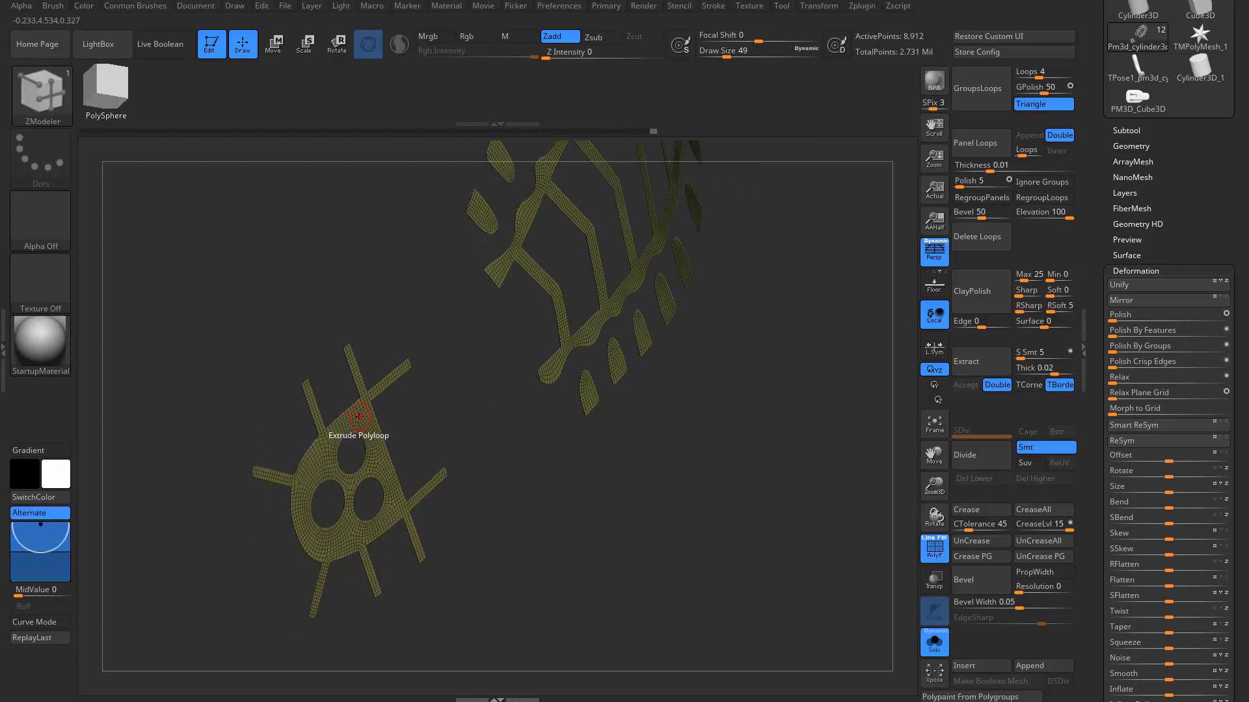
# - Extrude all polygons of the flat tread pattern into a thick cutter and show it together with the boot
pyautogui.moveTo(385, 423); pyautogui.dragTo(549, 373)
pyautogui.hotkey('alt', 's')
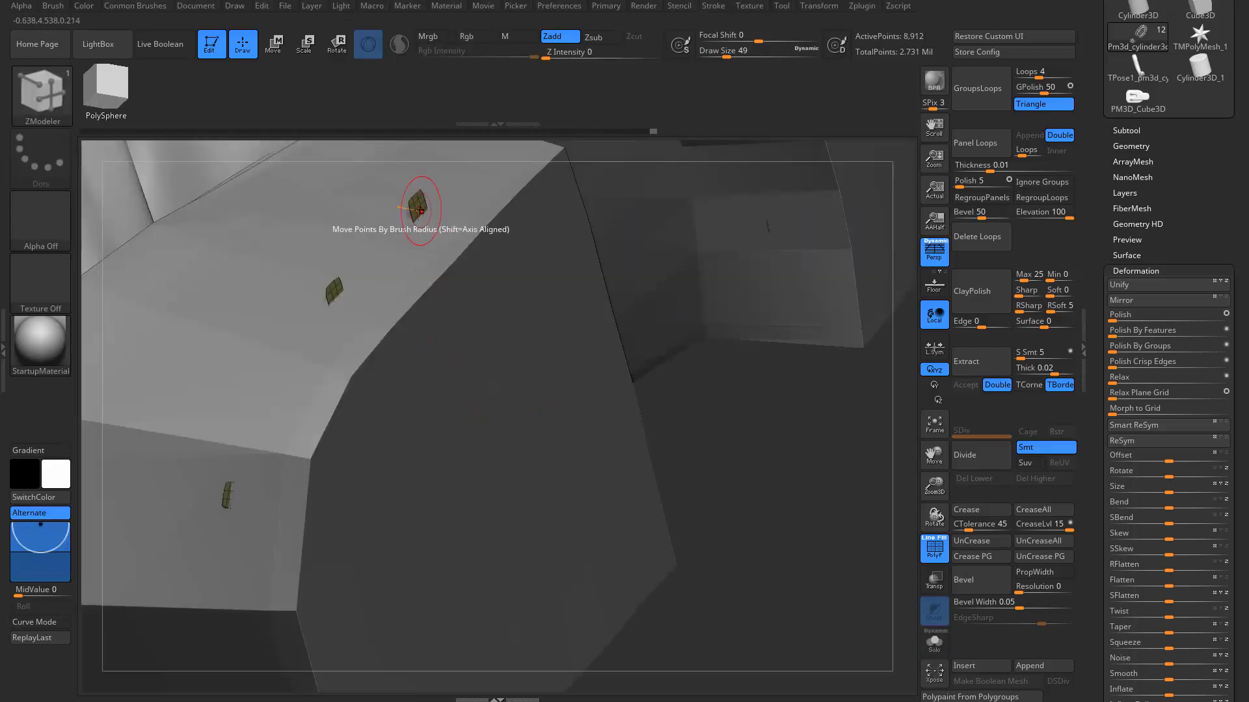
pyautogui.hotkey('alt', 's')
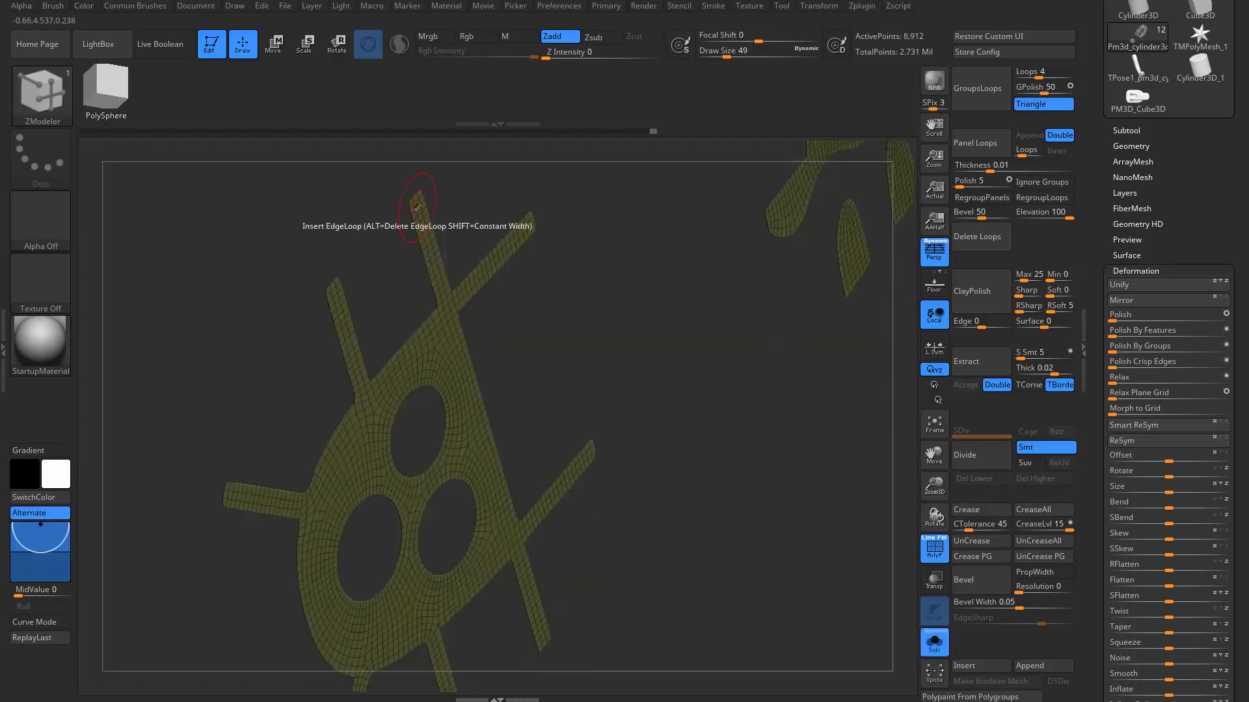
pyautogui.press('space')
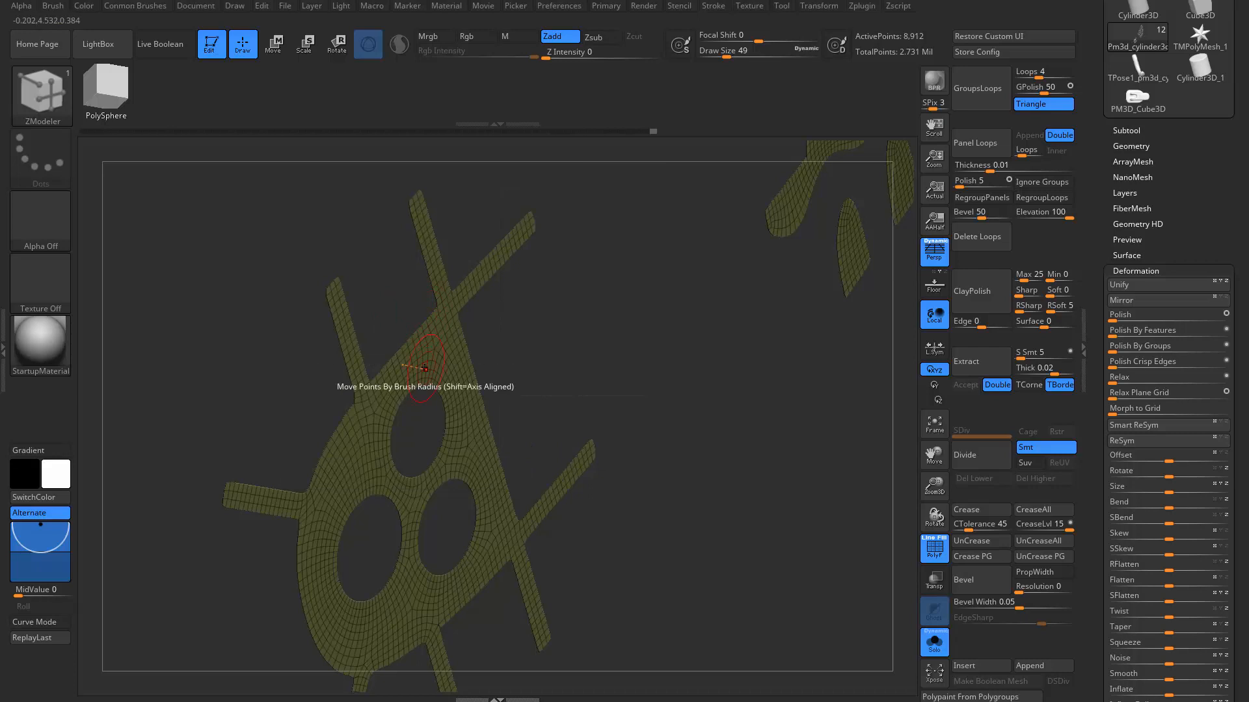
pyautogui.moveTo(429, 356); pyautogui.dragTo(698, 491)
pyautogui.hotkey('alt', 's')
pyautogui.keyDown('ctrl'); pyautogui.moveTo(669, 494); pyautogui.dragTo(586, 562, button='right'); pyautogui.keyUp('ctrl')
pyautogui.moveTo(493, 568); pyautogui.dragTo(564, 680, button='right')
pyautogui.moveTo(800, 546); pyautogui.dragTo(680, 596, button='right')
# - Turn on dynamic subdivision for the sole, make it the boolean Start group, set the tread cutter to subtract, and enable Live Boolean
pyautogui.press('f')
pyautogui.keyDown('alt'); pyautogui.click(686, 348); pyautogui.keyUp('alt')
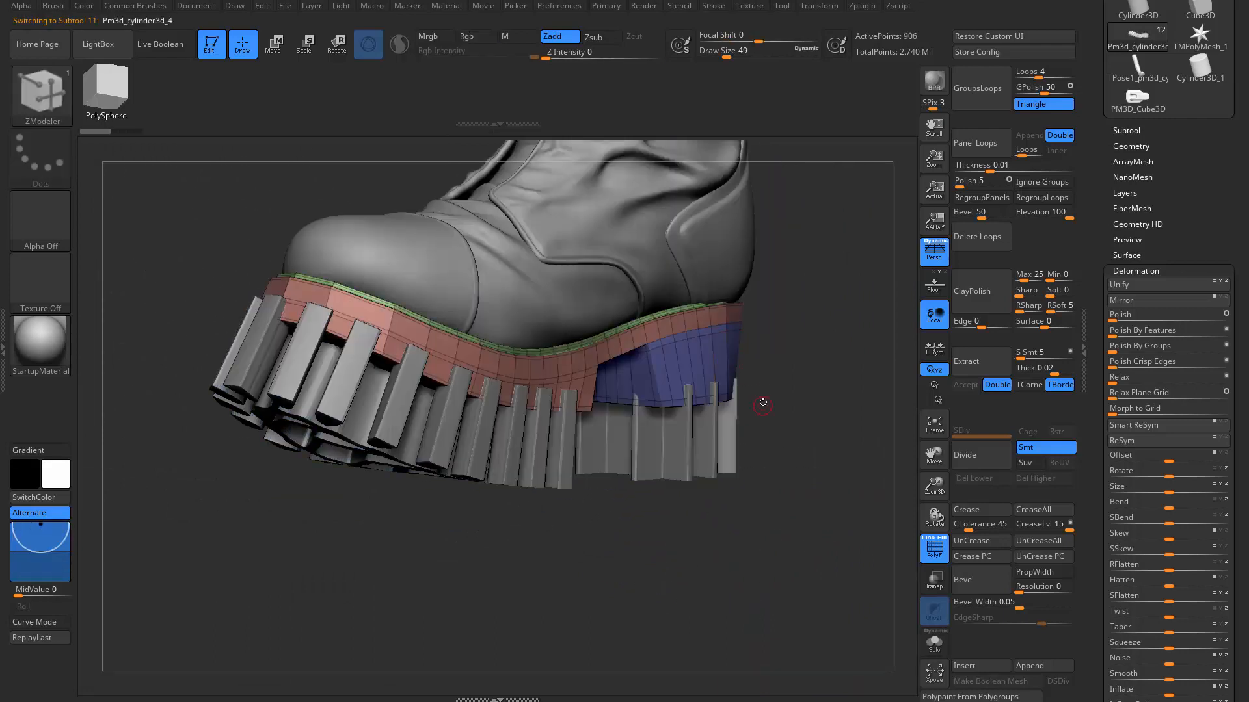
pyautogui.press('d')
pyautogui.click(552, 218)
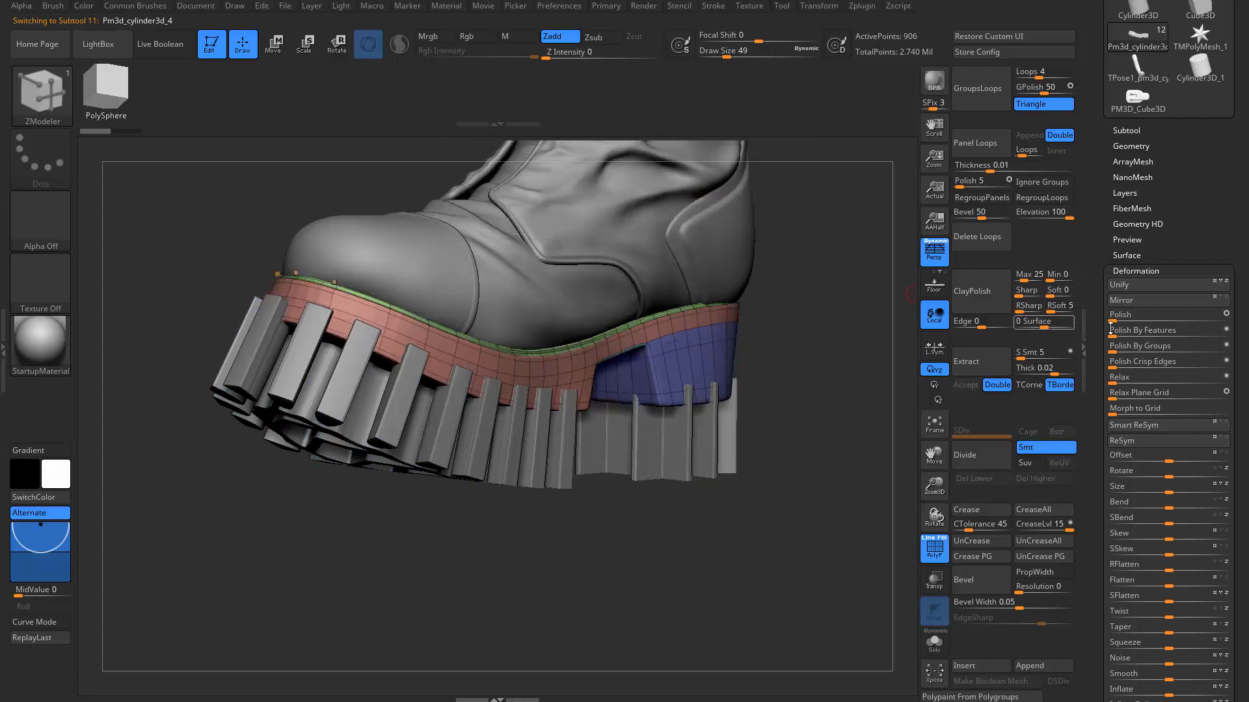
pyautogui.click(1119, 130)
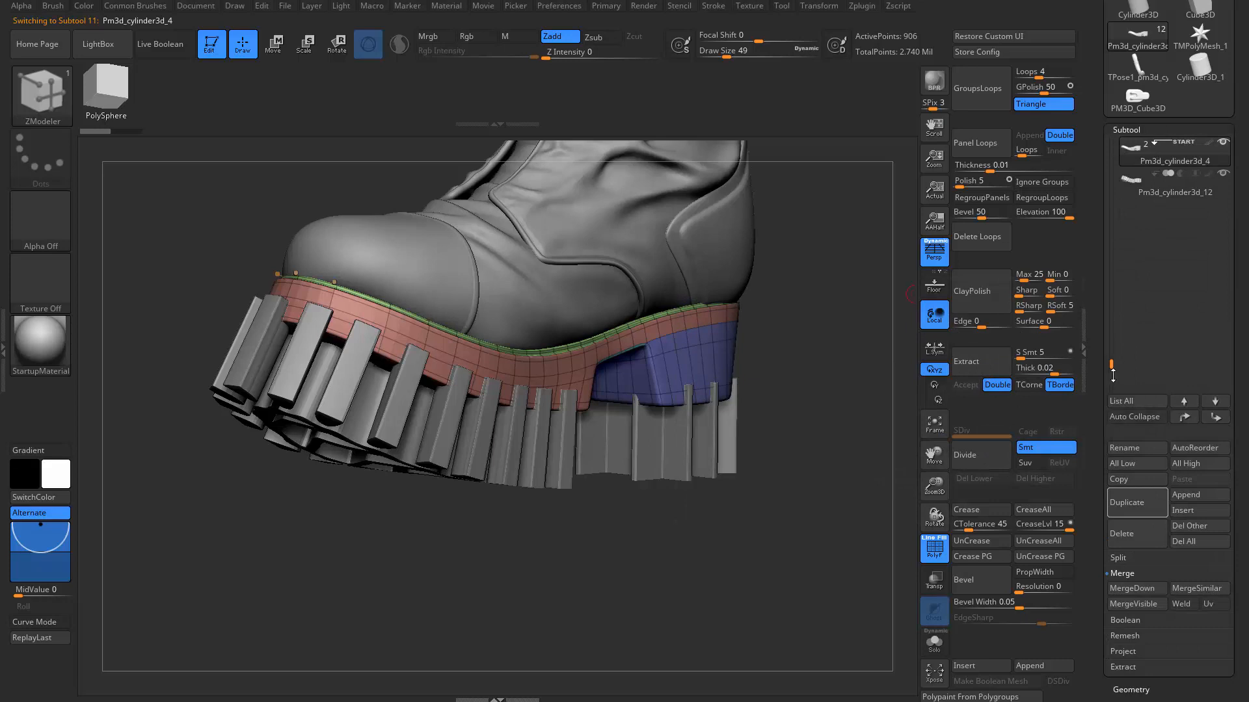
pyautogui.moveTo(1111, 345); pyautogui.dragTo(1111, 317)
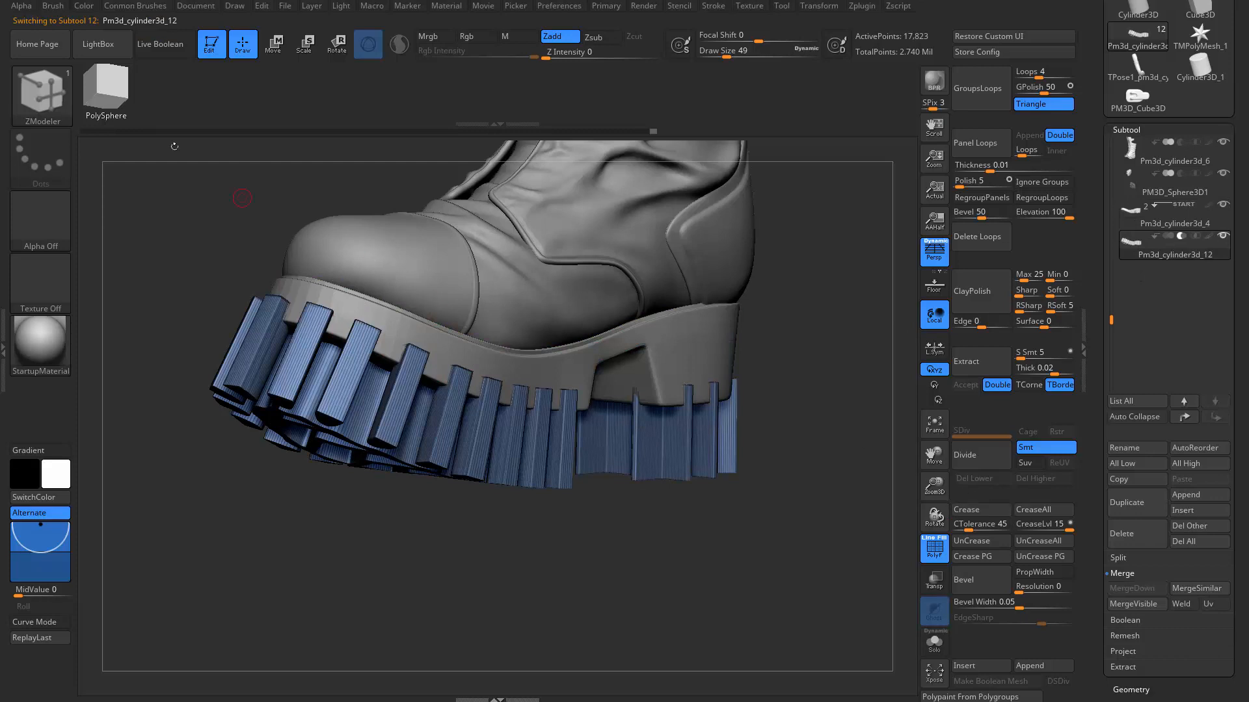
pyautogui.click(179, 55)
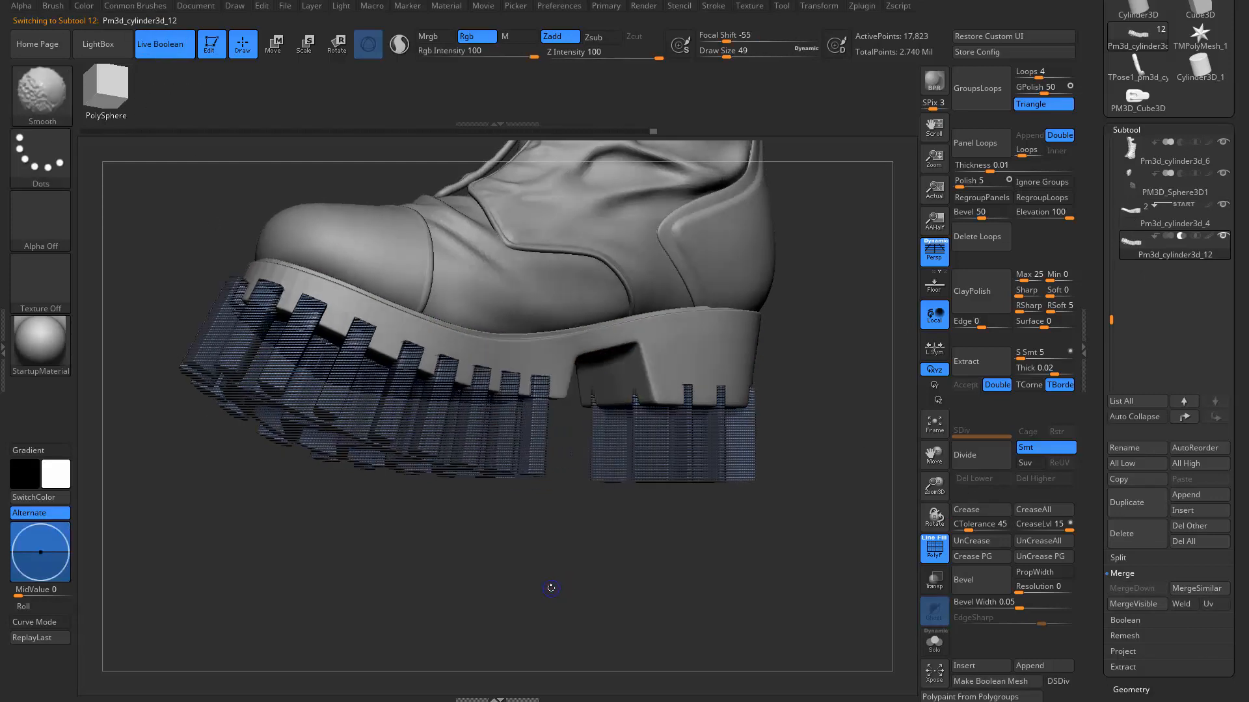
# - Hide the polyframe and move the tread cutter vertically by about 0.12 into the sole
pyautogui.hotkey('shift', 'f')
pyautogui.moveTo(549, 588); pyautogui.dragTo(522, 408)
pyautogui.press('w')
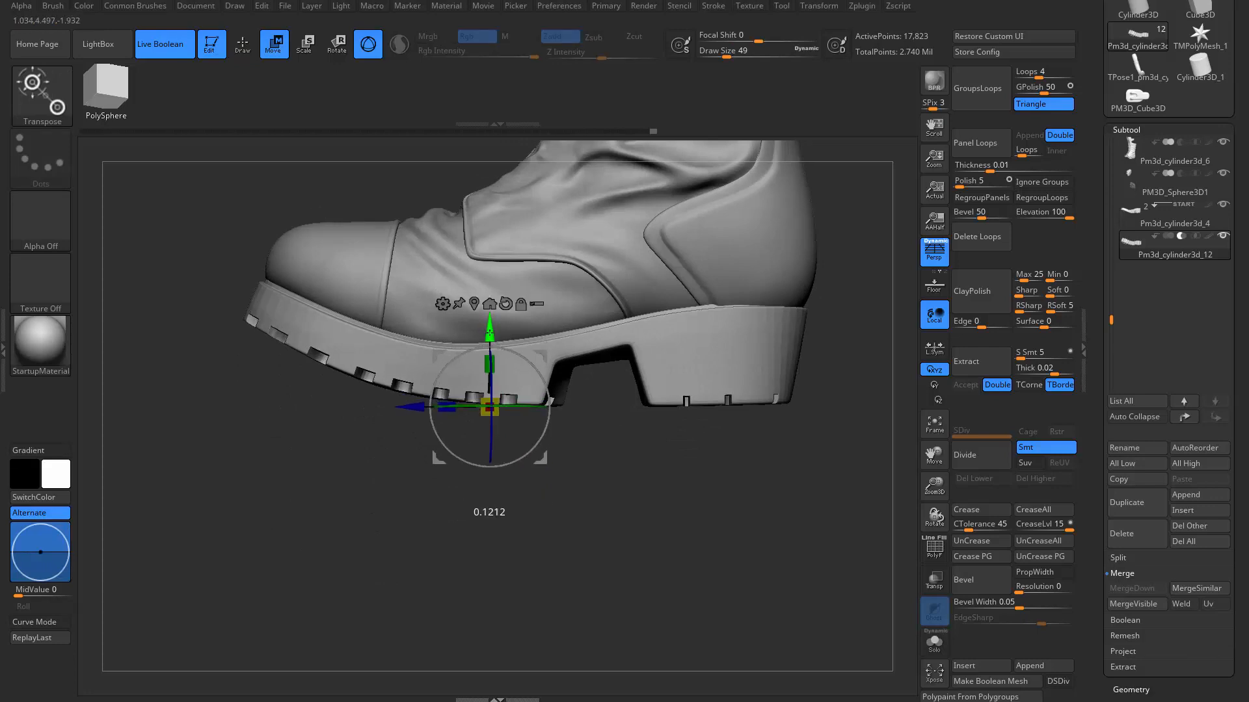
pyautogui.moveTo(491, 331); pyautogui.dragTo(491, 329)
# - Examine the grooves cut into the sole and heel from below, from the side and from a distance
pyautogui.moveTo(634, 520)
pyautogui.mouseDown()
pyautogui.moveTo(708, 560)
pyautogui.moveTo(697, 555)
pyautogui.mouseUp()
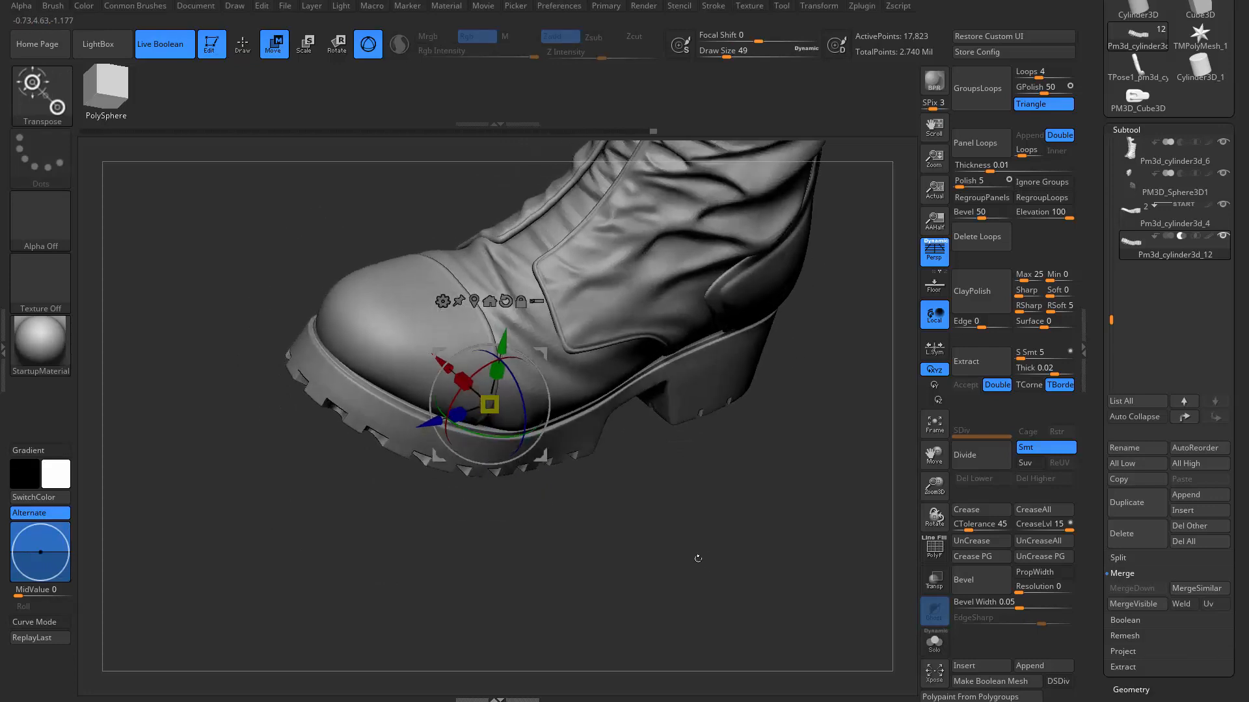
pyautogui.press('q')
pyautogui.moveTo(635, 505)
pyautogui.mouseDown()
pyautogui.moveTo(610, 360)
pyautogui.moveTo(685, 340)
pyautogui.moveTo(615, 301)
pyautogui.moveTo(627, 340)
pyautogui.moveTo(622, 306)
pyautogui.moveTo(683, 349)
pyautogui.moveTo(810, 332)
pyautogui.mouseUp()
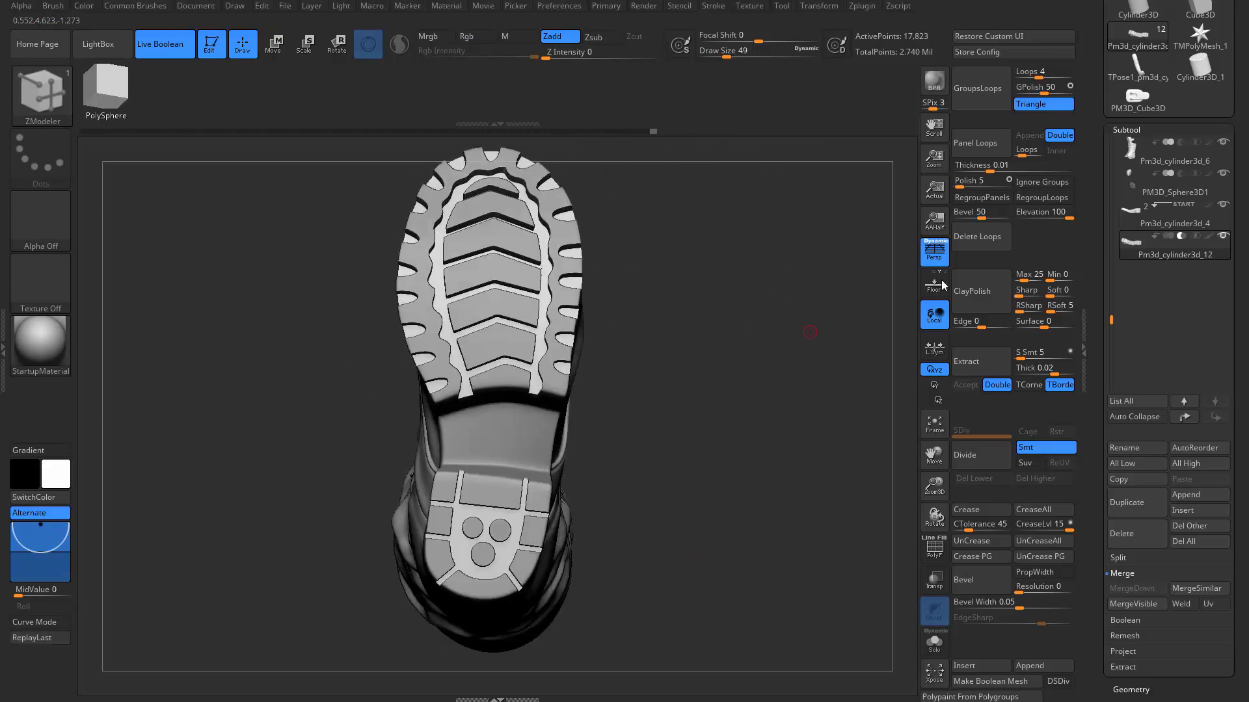
pyautogui.moveTo(1248, 1); pyautogui.dragTo(641, 1)
pyautogui.click(897, 297)
pyautogui.moveTo(738, 397)
pyautogui.mouseDown()
pyautogui.moveTo(730, 451)
pyautogui.moveTo(723, 437)
pyautogui.moveTo(623, 497)
pyautogui.moveTo(464, 295)
pyautogui.mouseUp()
pyautogui.press('w')
pyautogui.press('q')
pyautogui.moveTo(739, 534)
pyautogui.mouseDown()
pyautogui.moveTo(736, 366)
pyautogui.moveTo(721, 349)
pyautogui.moveTo(739, 528)
pyautogui.moveTo(613, 468)
pyautogui.moveTo(559, 463)
pyautogui.moveTo(572, 501)
pyautogui.moveTo(648, 465)
pyautogui.moveTo(590, 440)
pyautogui.moveTo(435, 419)
pyautogui.mouseUp()
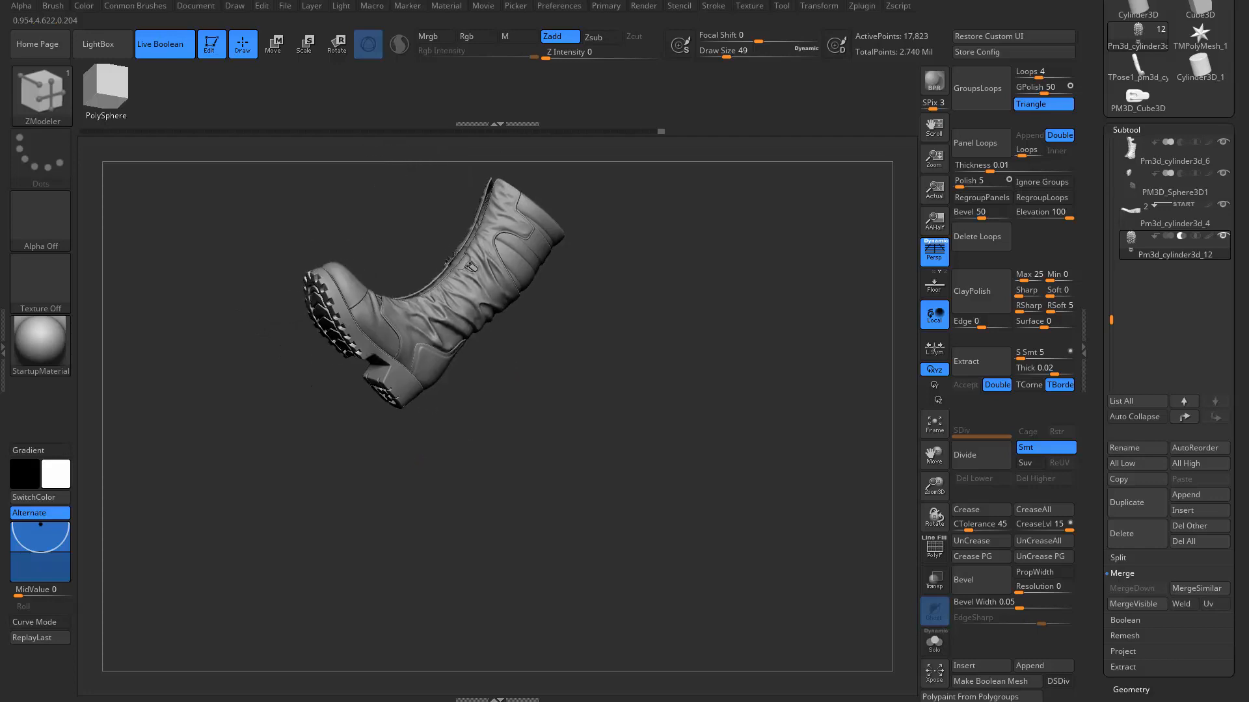
pyautogui.moveTo(312, 386)
pyautogui.mouseDown()
pyautogui.moveTo(580, 407)
pyautogui.moveTo(540, 371)
pyautogui.moveTo(519, 482)
pyautogui.moveTo(674, 558)
pyautogui.moveTo(636, 418)
pyautogui.moveTo(656, 351)
pyautogui.moveTo(681, 349)
pyautogui.moveTo(681, 295)
pyautogui.moveTo(741, 381)
pyautogui.mouseUp()
# - Set the draw size to 197 and turn off Live Boolean with the tread cutter's polyframe shown
pyautogui.press('s')
pyautogui.moveTo(741, 380)
pyautogui.mouseDown()
pyautogui.moveTo(664, 328)
pyautogui.moveTo(677, 416)
pyautogui.moveTo(614, 468)
pyautogui.moveTo(645, 458)
pyautogui.moveTo(641, 507)
pyautogui.moveTo(682, 548)
pyautogui.moveTo(684, 587)
pyautogui.moveTo(635, 529)
pyautogui.moveTo(635, 557)
pyautogui.moveTo(648, 538)
pyautogui.moveTo(643, 550)
pyautogui.mouseUp()
pyautogui.hotkey('shift', 'f')
pyautogui.hotkey('shift', 'f')
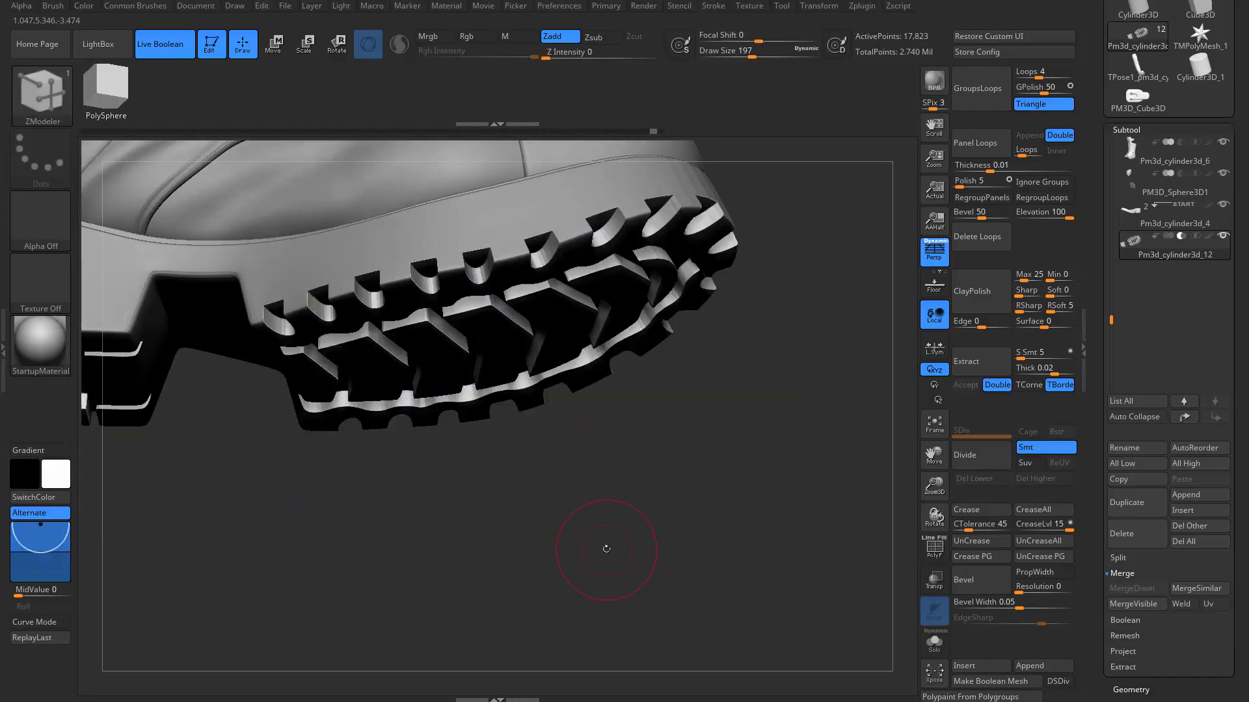
pyautogui.hotkey('shift', 'f')
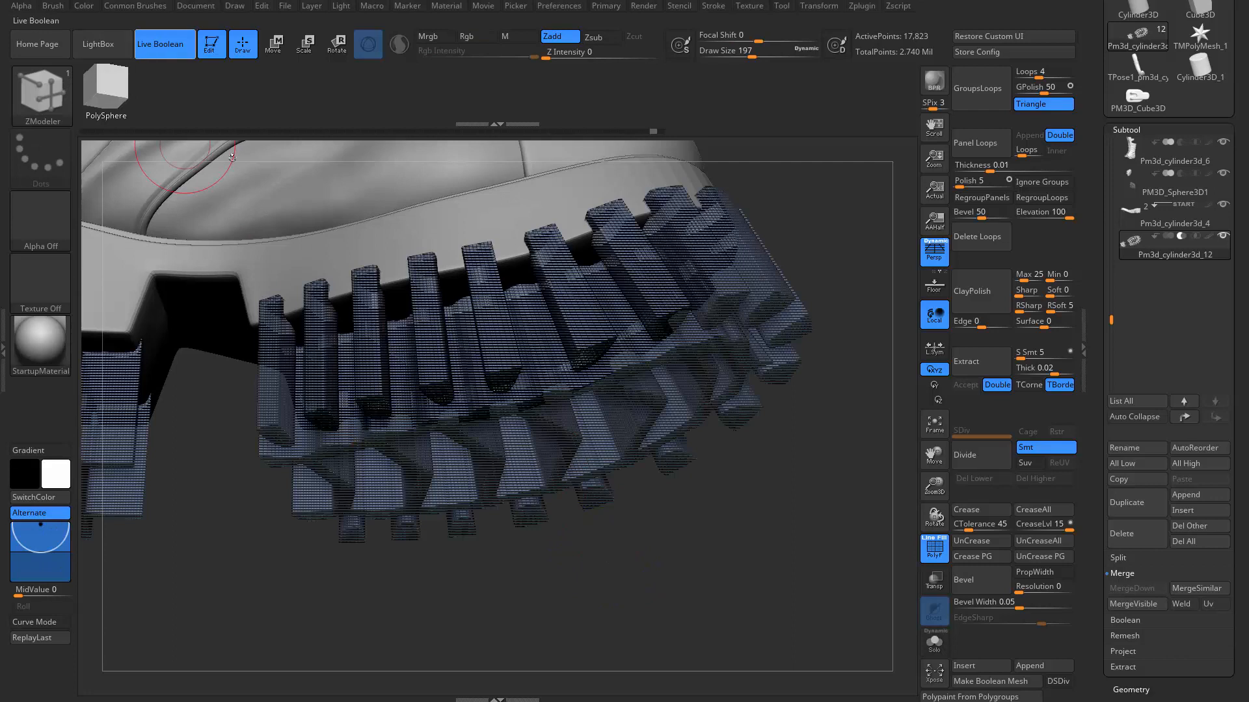
pyautogui.moveTo(593, 576); pyautogui.dragTo(588, 501)
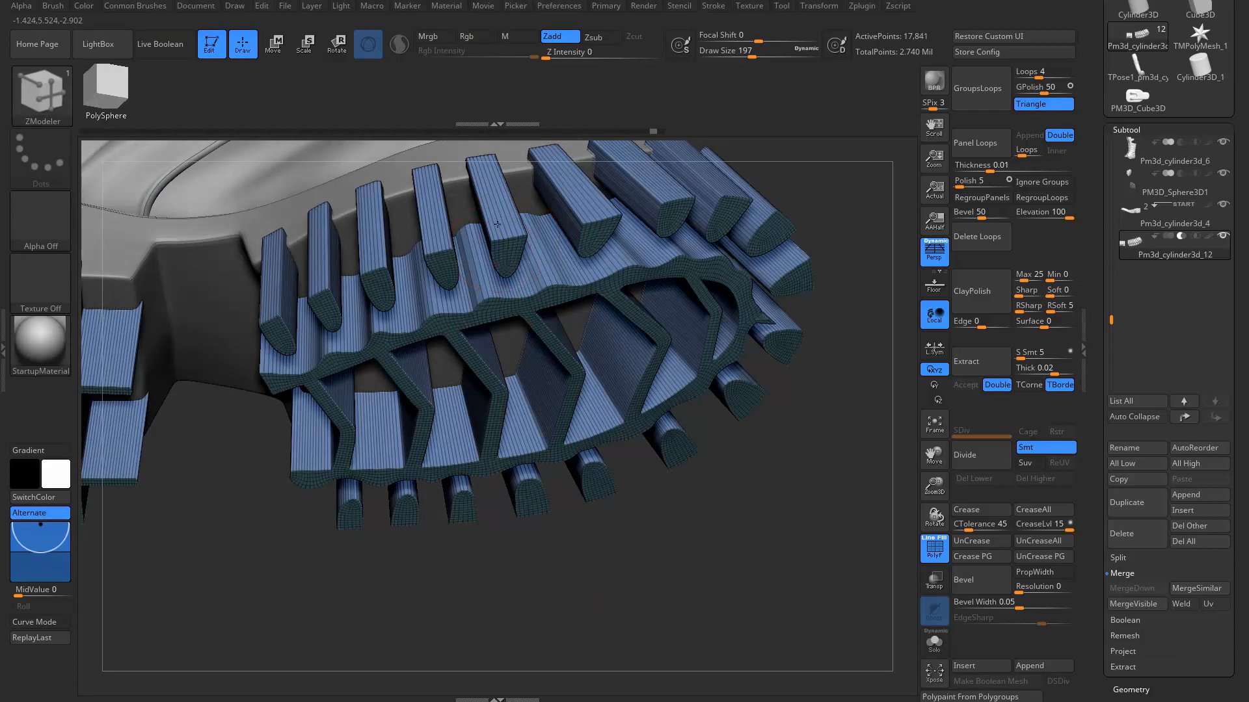
# - Undo the last geometry edit on the extruded tread cutter
pyautogui.moveTo(654, 556); pyautogui.dragTo(664, 618, button='right')
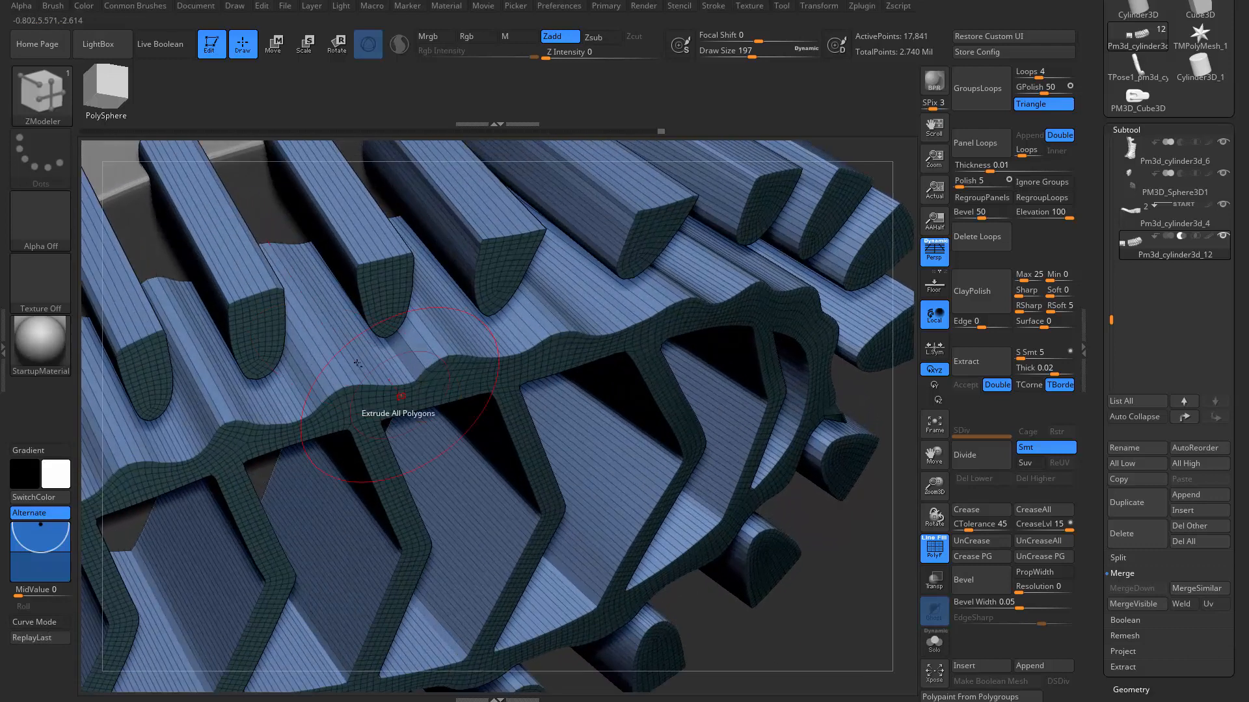
pyautogui.moveTo(365, 396)
pyautogui.keyDown('alt'); pyautogui.mouseDown(button='right')
pyautogui.moveTo(583, 556)
pyautogui.moveTo(624, 638)
pyautogui.mouseUp(button='right'); pyautogui.keyUp('alt')
pyautogui.moveTo(485, 293)
pyautogui.mouseDown(button='right')
pyautogui.moveTo(498, 438)
pyautogui.moveTo(559, 448)
pyautogui.moveTo(504, 468)
pyautogui.moveTo(506, 429)
pyautogui.moveTo(530, 413)
pyautogui.mouseUp(button='right')
pyautogui.hotkey('ctrl', 'z')
pyautogui.moveTo(560, 520); pyautogui.dragTo(586, 455, button='right')
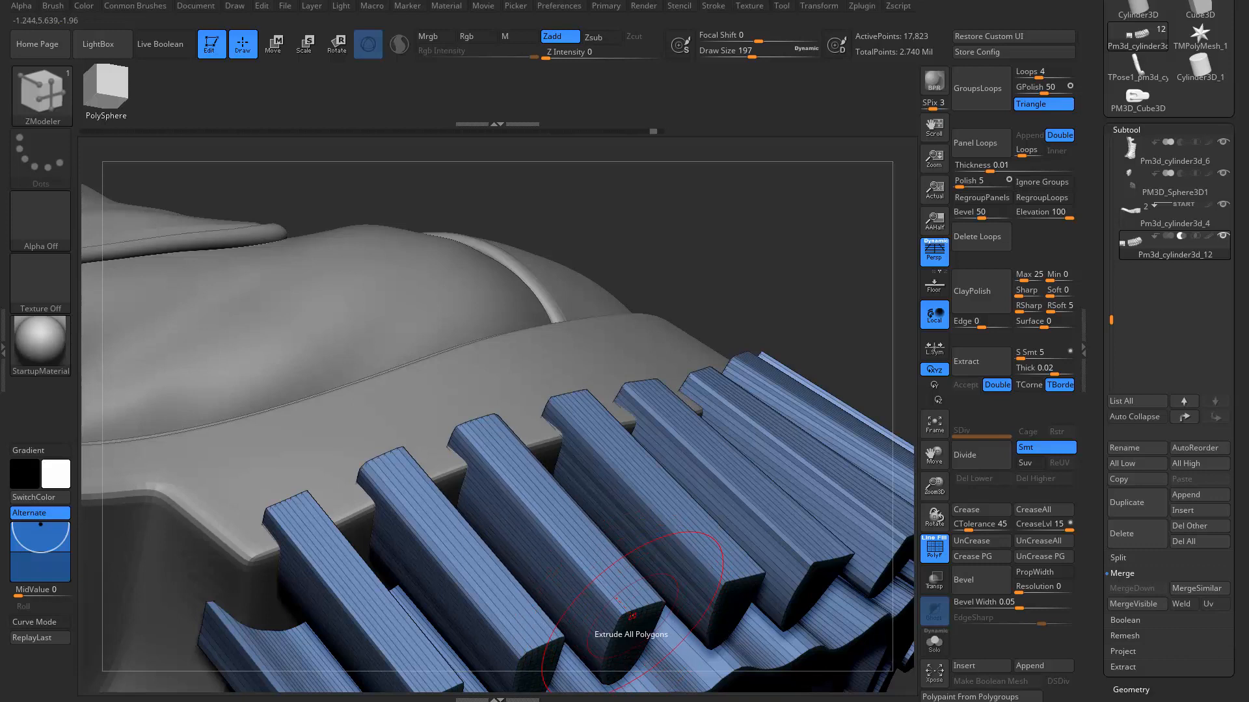
# - Undo the cutter's regrouping and extrusion to return to the flat tread pattern
pyautogui.hotkey('ctrl', 'w')
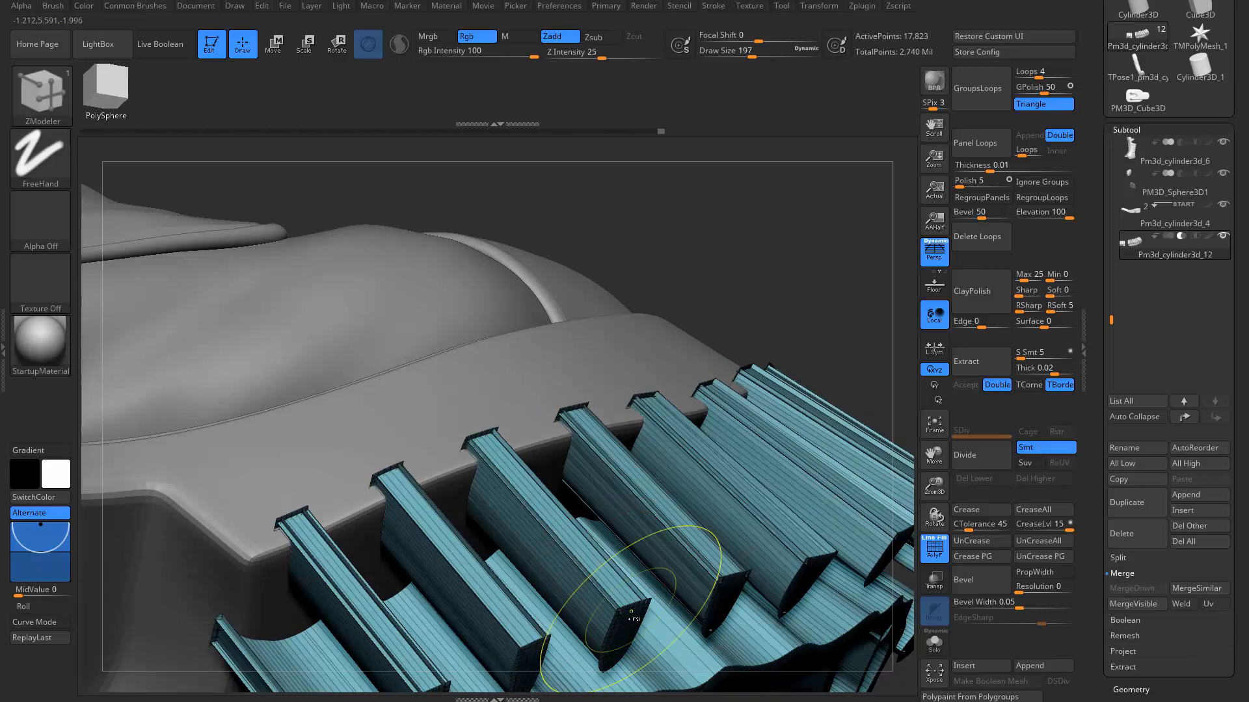
pyautogui.hotkey('ctrl', 'z')
pyautogui.press('space')
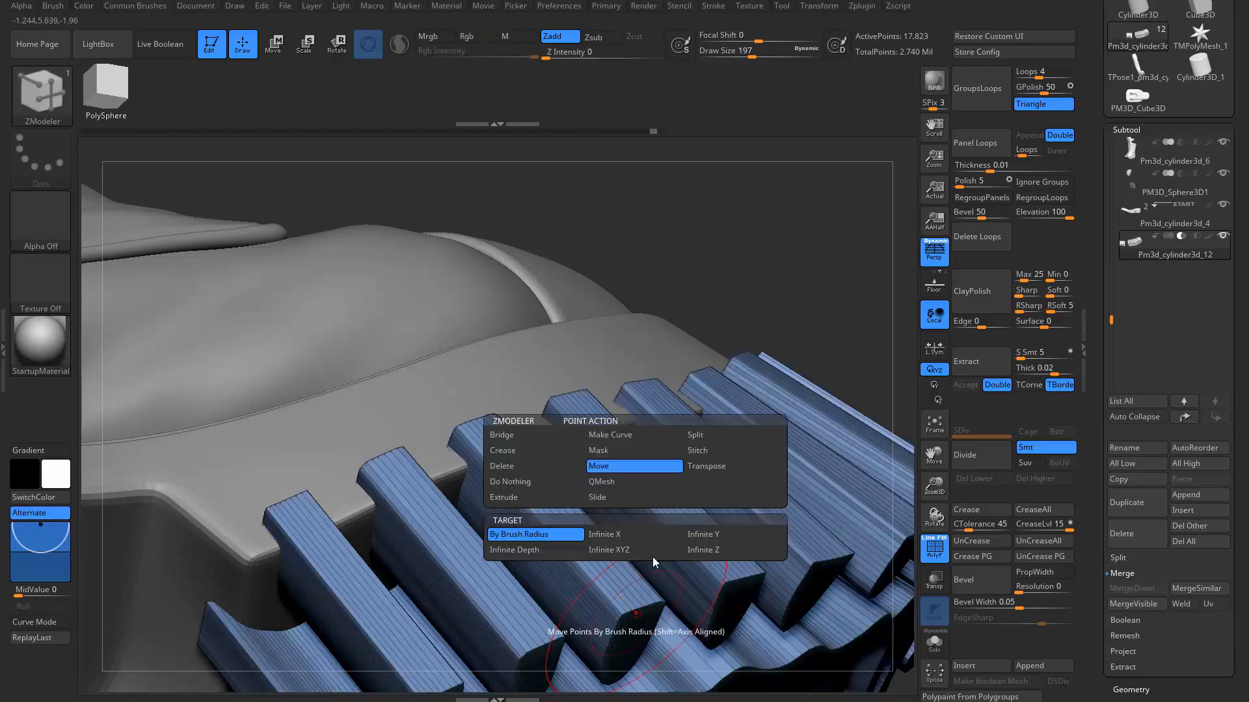
pyautogui.moveTo(625, 587); pyautogui.dragTo(637, 612, button='right')
pyautogui.keyDown('ctrl'); pyautogui.keyDown('shift'); pyautogui.click(608, 563); pyautogui.keyUp('shift'); pyautogui.keyUp('ctrl')
pyautogui.keyDown('ctrl'); pyautogui.keyDown('shift'); pyautogui.click(604, 562); pyautogui.keyUp('shift'); pyautogui.keyUp('ctrl')
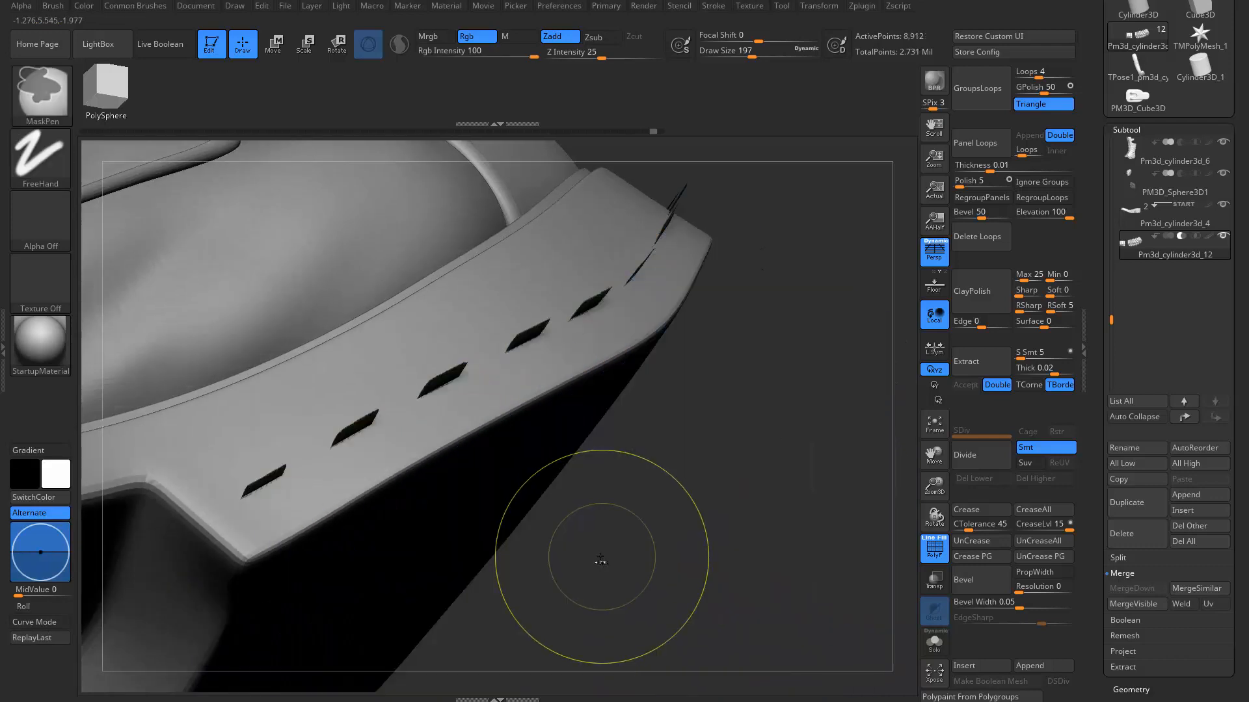
pyautogui.moveTo(610, 562); pyautogui.dragTo(655, 565, button='right')
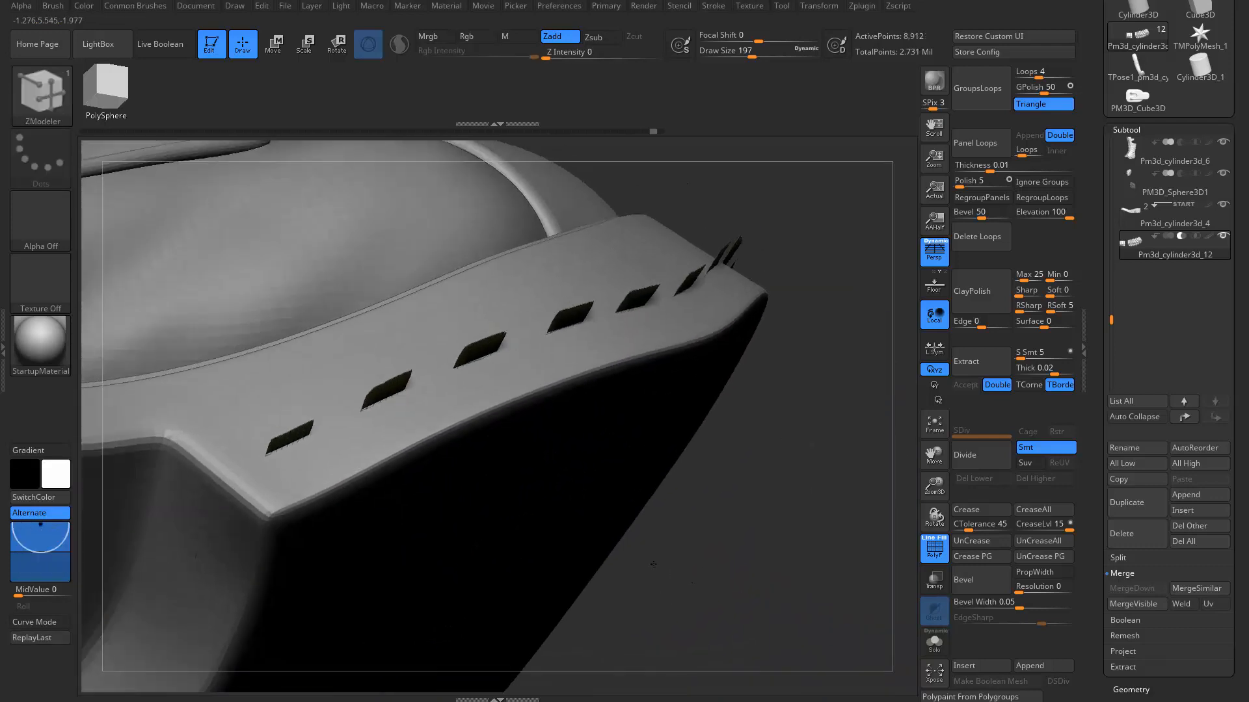
# - Try extruding all polygons of the flat tread pattern into shorter blocks along the sole's edge
pyautogui.keyDown('alt'); pyautogui.moveTo(481, 351); pyautogui.dragTo(638, 499, button='right'); pyautogui.keyUp('alt')
pyautogui.keyDown('alt'); pyautogui.moveTo(573, 464); pyautogui.dragTo(567, 391, button='right'); pyautogui.keyUp('alt')
pyautogui.keyDown('alt'); pyautogui.moveTo(714, 552); pyautogui.dragTo(660, 493, button='right'); pyautogui.keyUp('alt')
pyautogui.moveTo(630, 444); pyautogui.dragTo(702, 547)
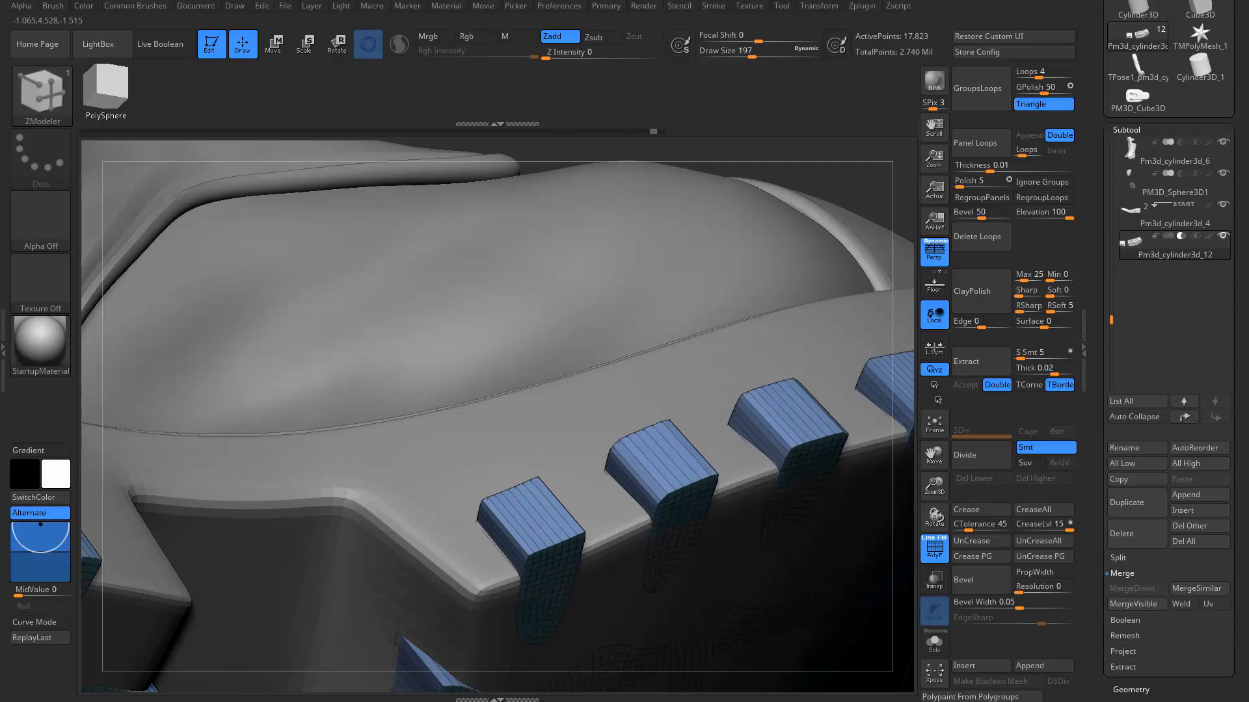
pyautogui.hotkey('ctrl', 'z')
# - Undo the tread pattern's extrusion and move the flat pattern about 0.088 toward the sole's lower edge
pyautogui.press('w')
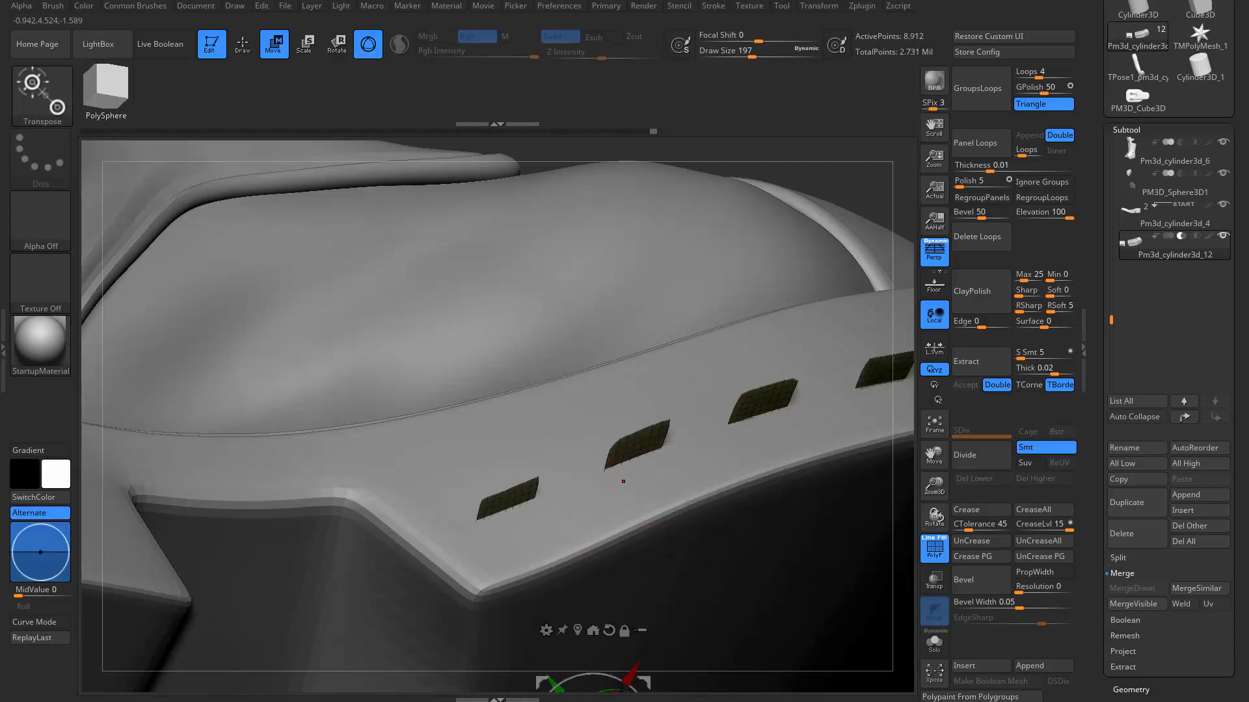
pyautogui.keyDown('alt'); pyautogui.moveTo(514, 563); pyautogui.dragTo(530, 430, button='right'); pyautogui.keyUp('alt')
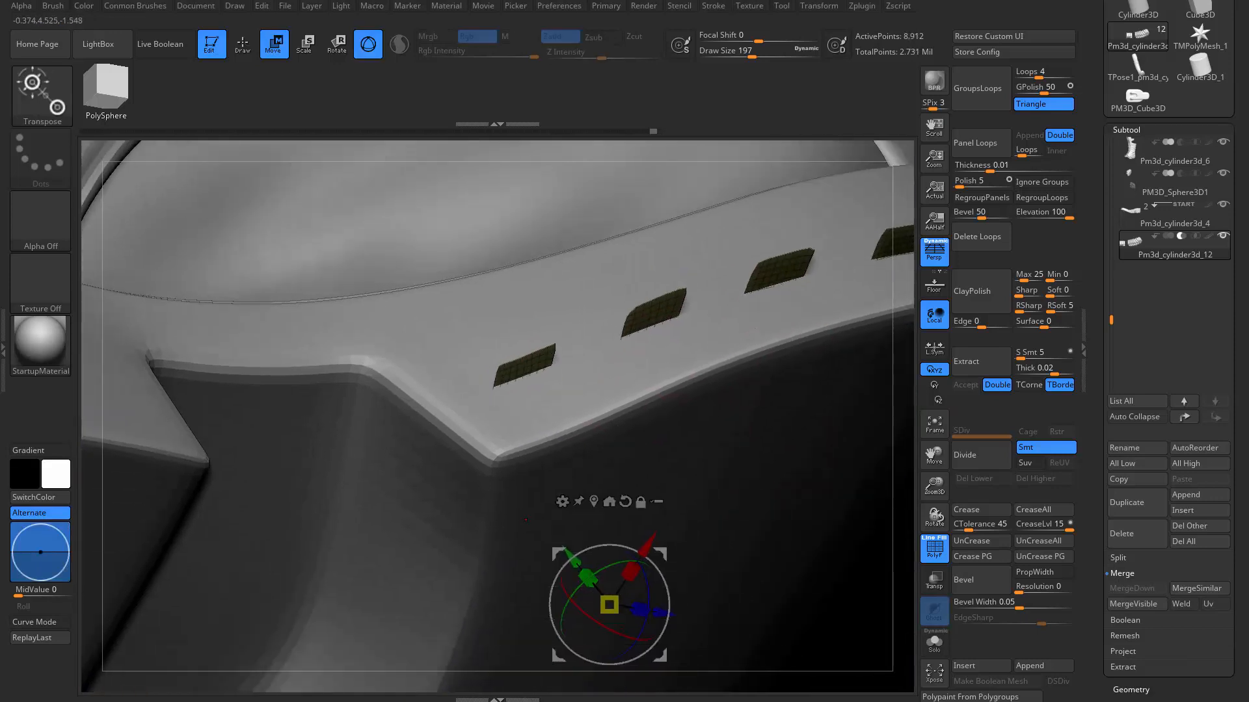
pyautogui.moveTo(558, 554); pyautogui.dragTo(576, 557)
pyautogui.hotkey('ctrl', 'z')
pyautogui.moveTo(535, 420)
pyautogui.mouseDown(button='right')
pyautogui.moveTo(536, 504)
pyautogui.moveTo(533, 429)
pyautogui.mouseUp(button='right')
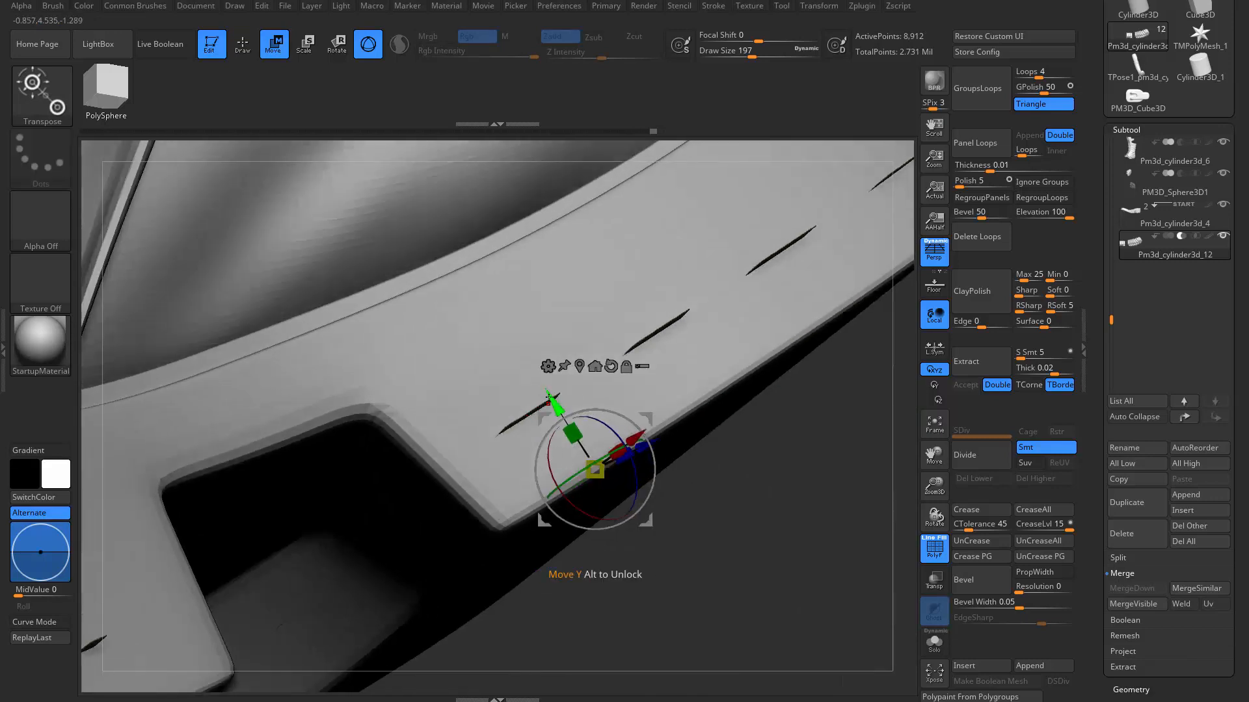
pyautogui.moveTo(549, 398); pyautogui.dragTo(573, 423)
pyautogui.hotkey('ctrl', 'z')
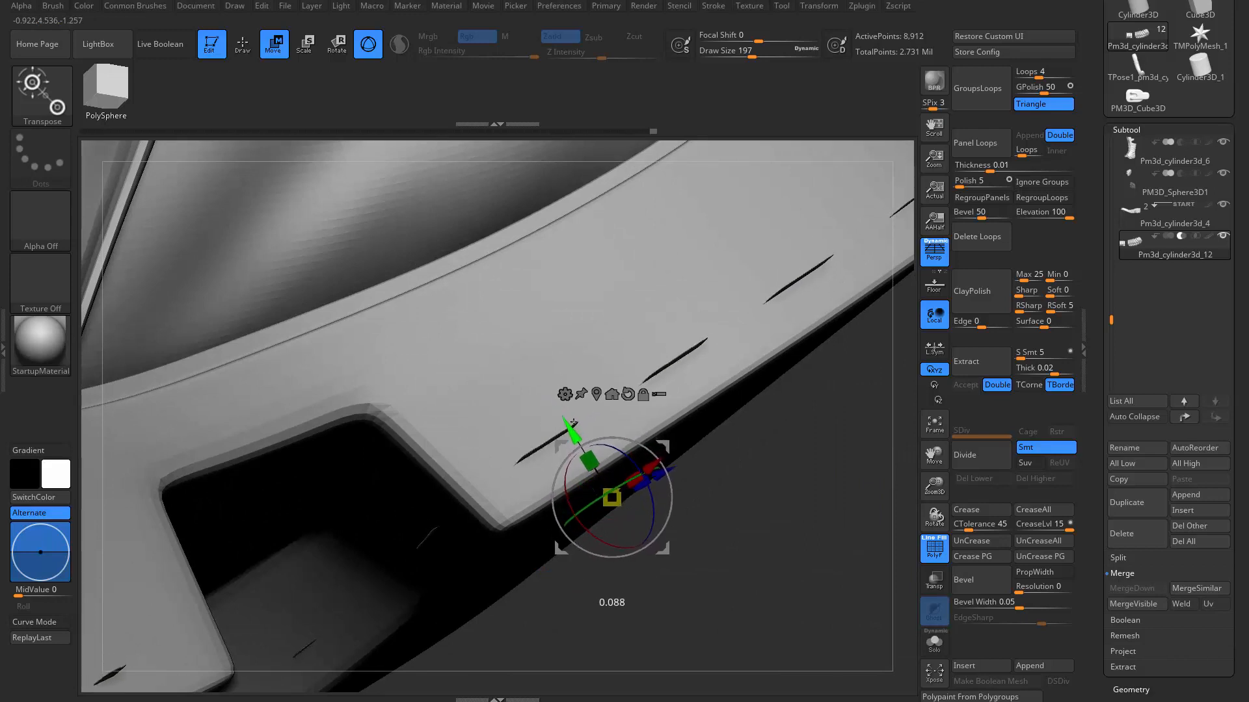
# - Extrude all polygons of the repositioned flat tread pattern into blocks along the sole's edge
pyautogui.moveTo(762, 531); pyautogui.dragTo(702, 471, button='right')
pyautogui.press('q')
pyautogui.moveTo(496, 397); pyautogui.dragTo(491, 372, button='right')
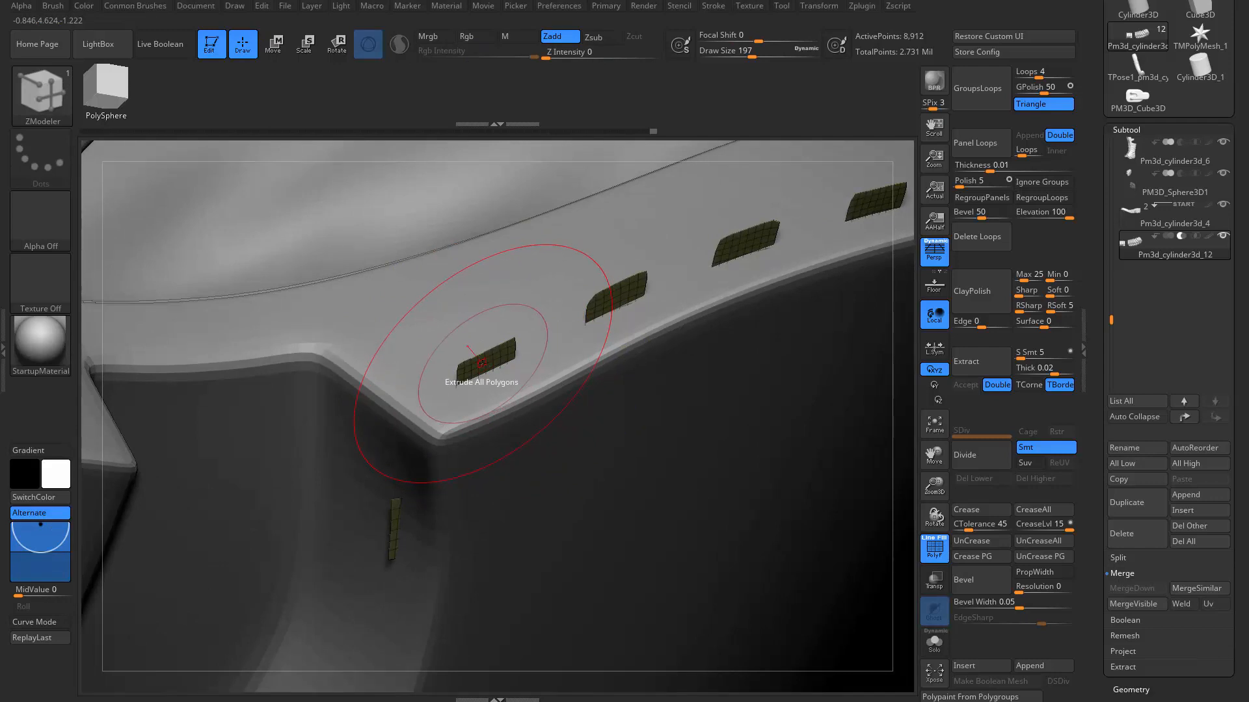
pyautogui.moveTo(481, 363); pyautogui.dragTo(541, 394)
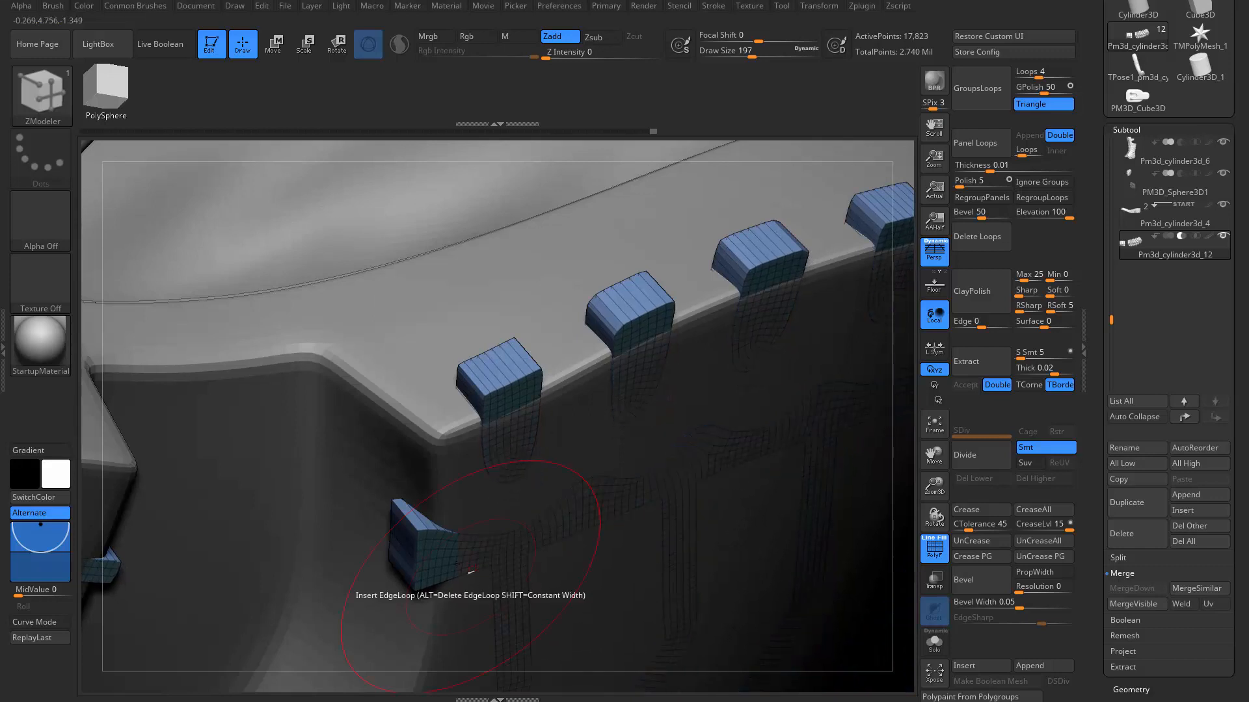
# - Set the ZModeler polygon extrusion target to Polygroup All and rework the tread blocks to a shallower depth
pyautogui.press('space')
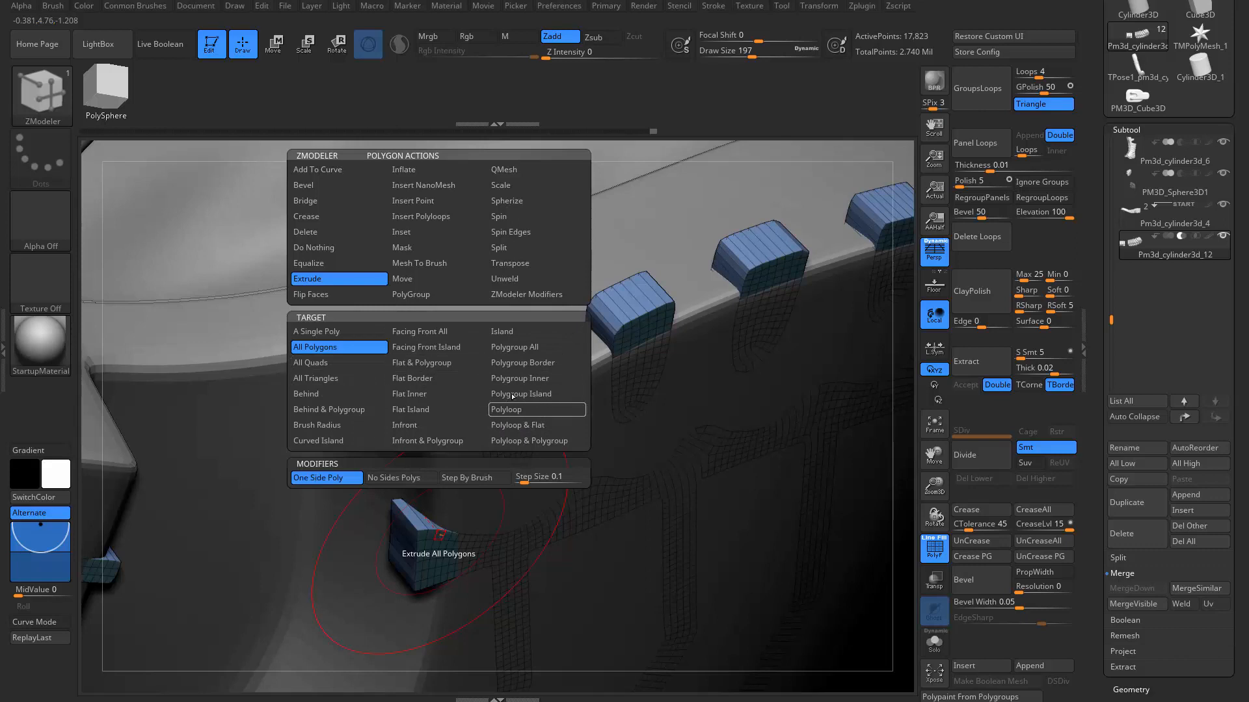
pyautogui.click(509, 364)
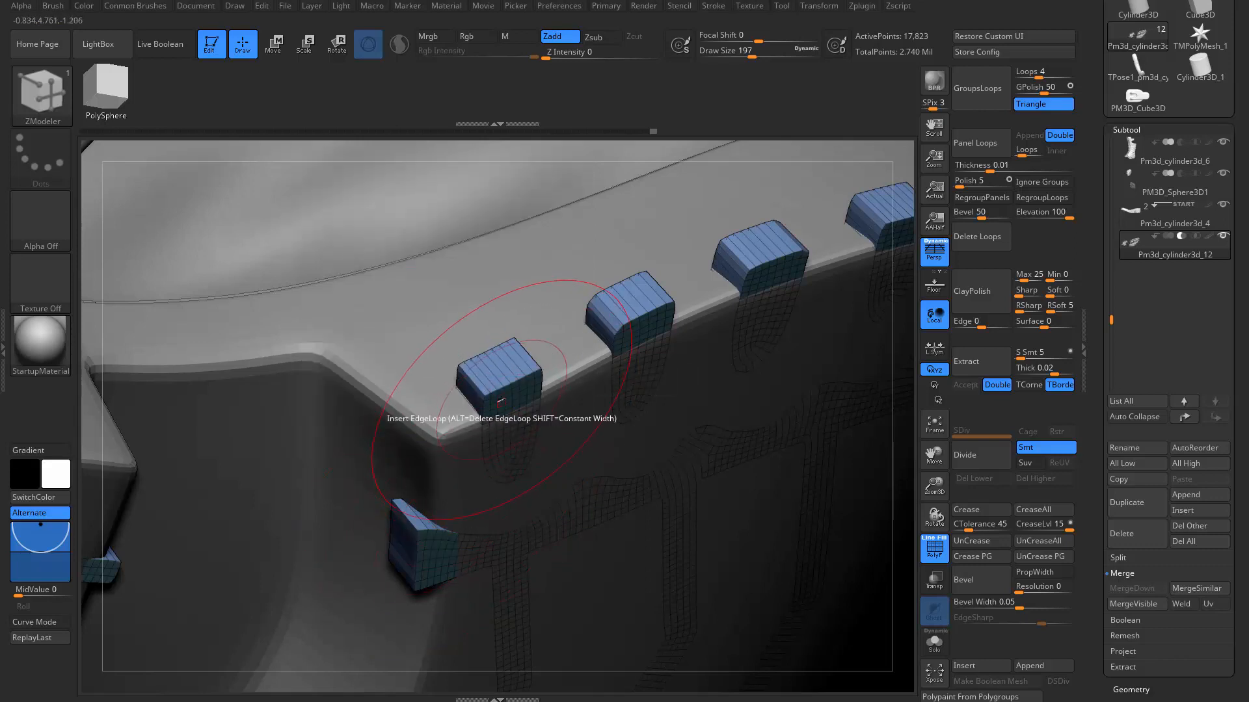
pyautogui.moveTo(503, 400)
pyautogui.mouseDown()
pyautogui.moveTo(531, 425)
pyautogui.moveTo(543, 390)
pyautogui.moveTo(496, 403)
pyautogui.moveTo(503, 384)
pyautogui.moveTo(513, 392)
pyautogui.mouseUp()
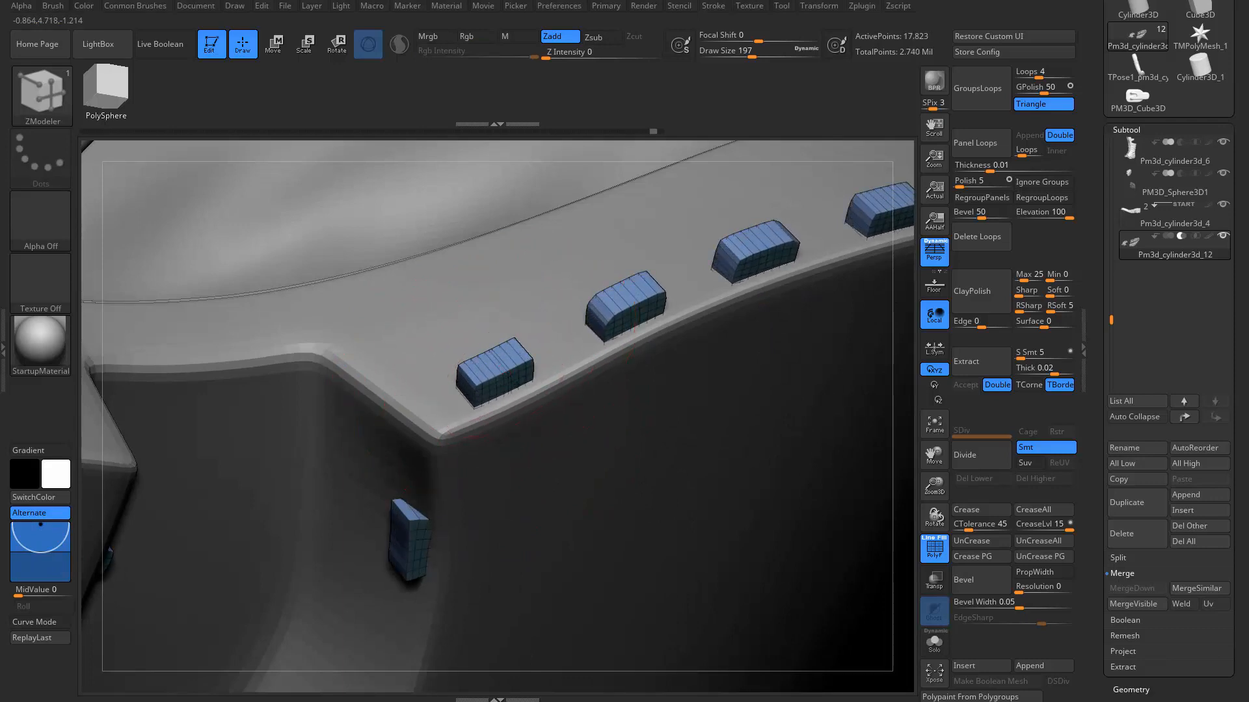
# - Try extruding the tread blocks' outer faces past the sole's edge as a second segment with its own polygroup
pyautogui.moveTo(505, 375); pyautogui.dragTo(534, 405)
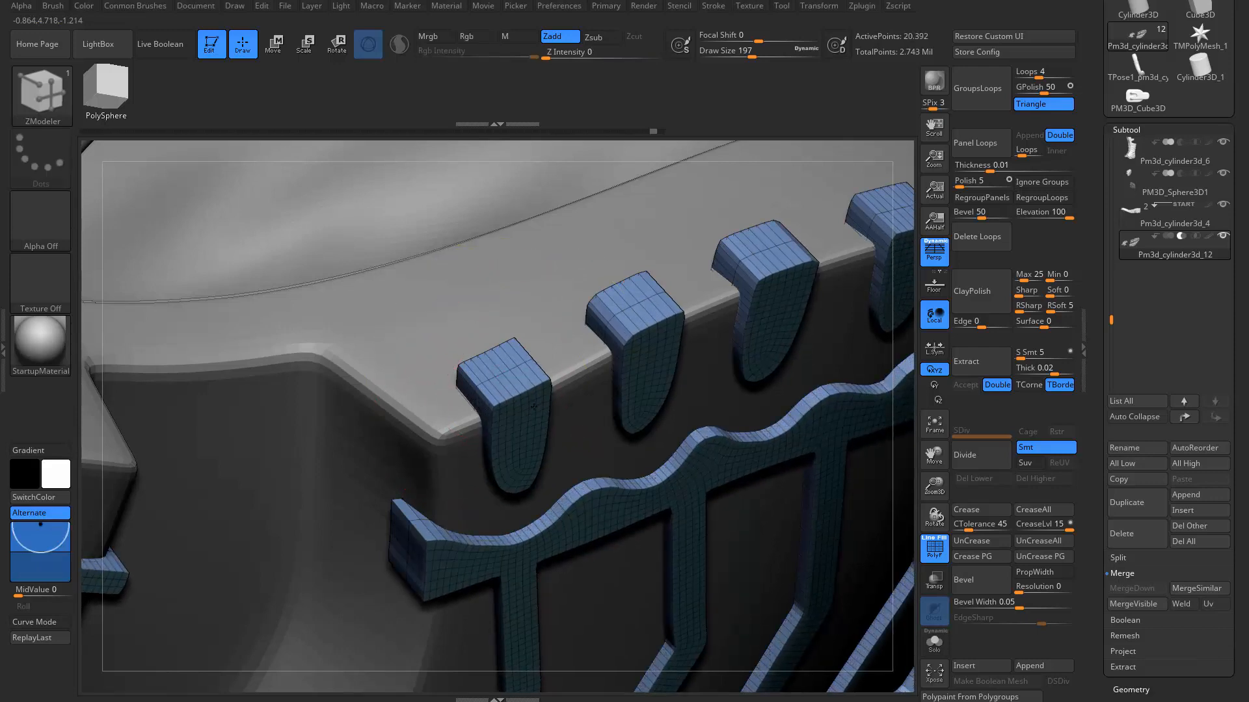
pyautogui.moveTo(529, 411); pyautogui.dragTo(502, 403, button='right')
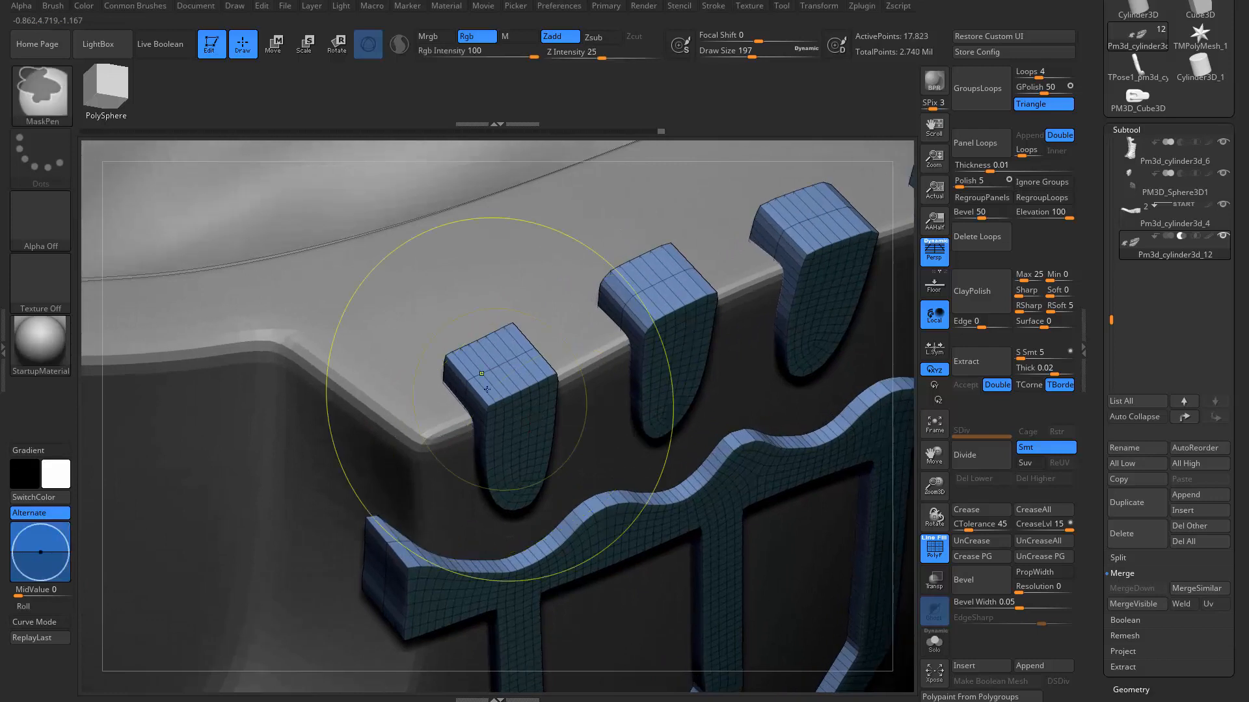
pyautogui.hotkey('ctrl', 'z')
pyautogui.hotkey('ctrl', 'shift', 'z')
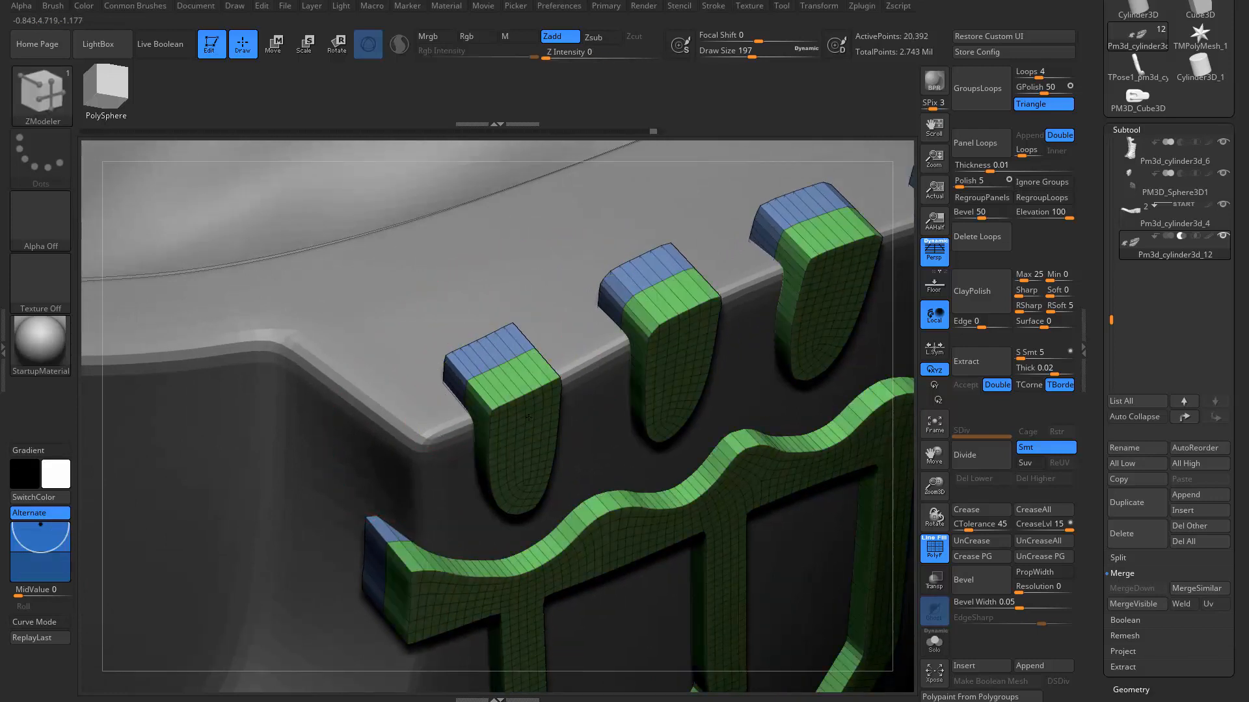
pyautogui.press('alt')
pyautogui.press('alt')
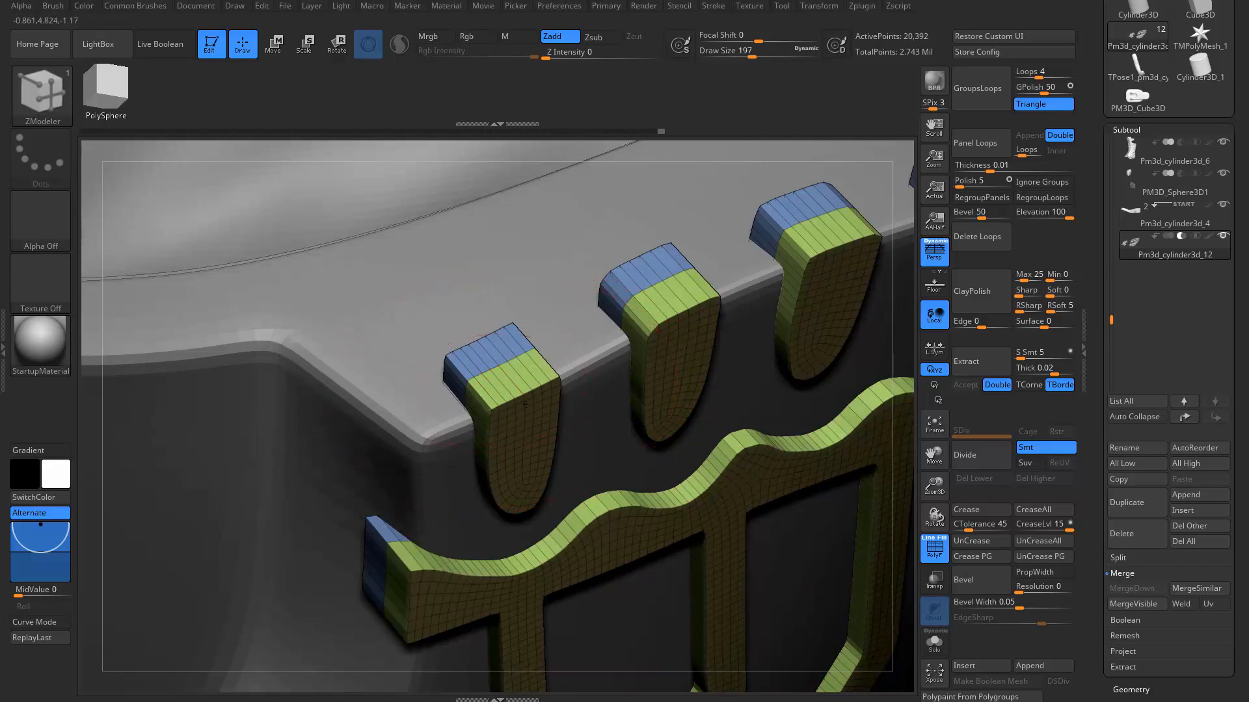
# - Try flaring the second segment's side walls outward, and undo that flare together with the segment's extrusion
pyautogui.keyDown('ctrl'); pyautogui.moveTo(525, 405); pyautogui.dragTo(424, 370, button='right'); pyautogui.keyUp('ctrl')
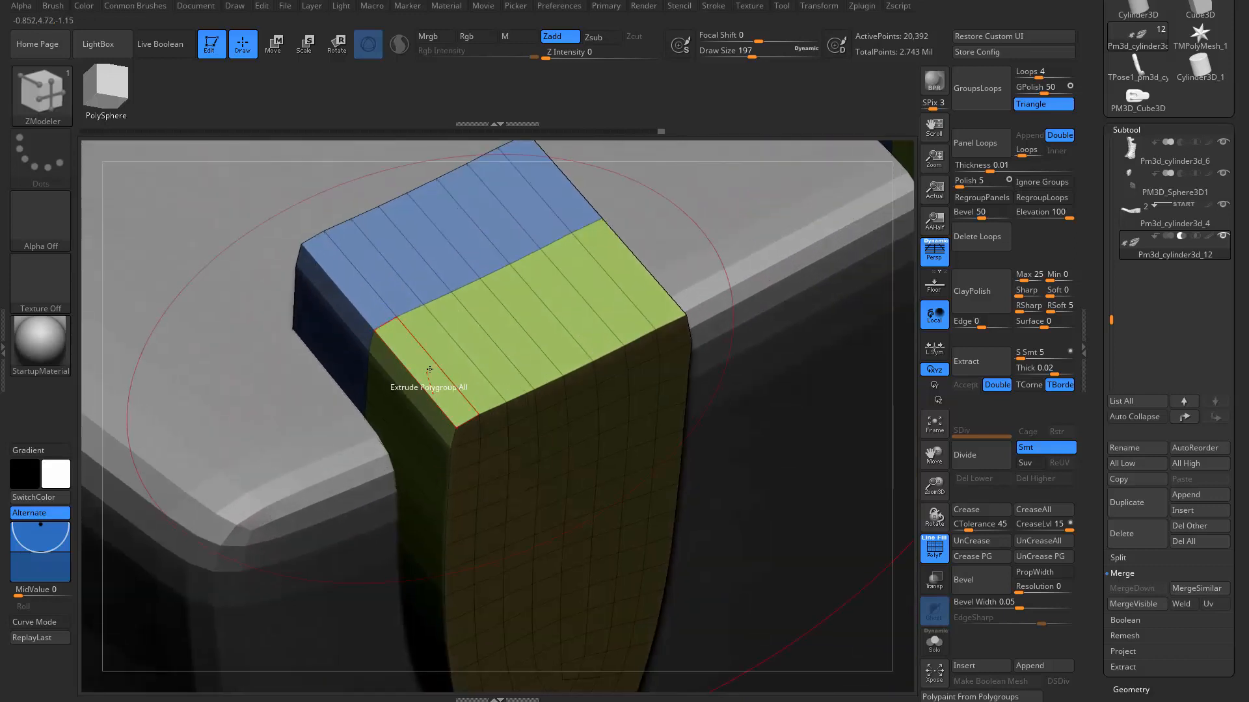
pyautogui.moveTo(429, 360); pyautogui.dragTo(424, 335)
pyautogui.hotkey('ctrl', 'z')
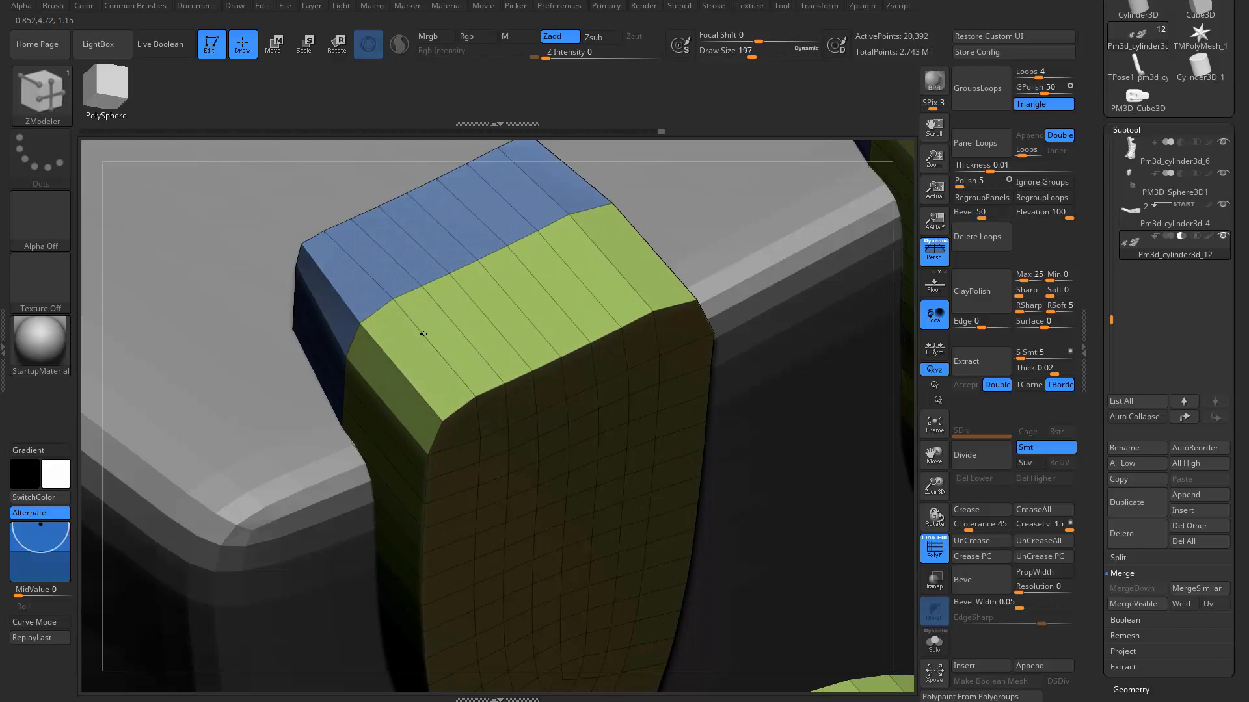
pyautogui.hotkey('ctrl', 's')
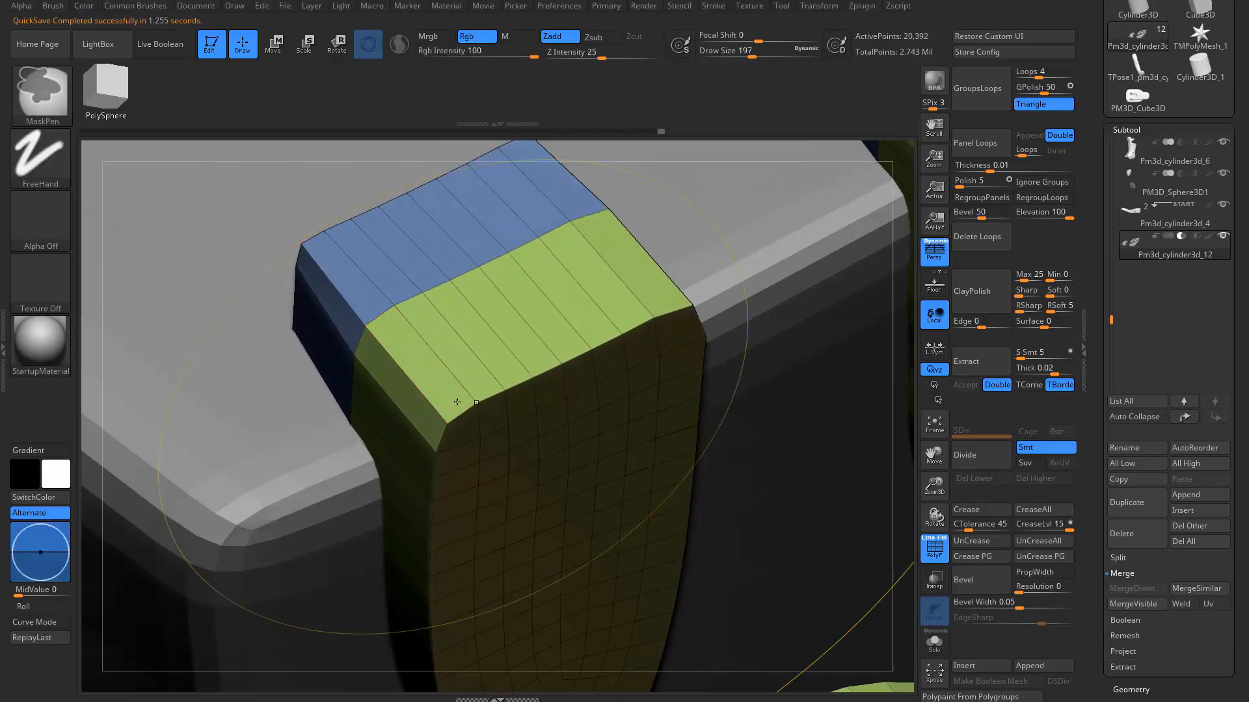
pyautogui.hotkey('ctrl', 'z')
pyautogui.moveTo(441, 407)
pyautogui.keyDown('ctrl'); pyautogui.mouseDown(button='right')
pyautogui.moveTo(435, 393)
pyautogui.moveTo(431, 405)
pyautogui.mouseUp(button='right'); pyautogui.keyUp('ctrl')
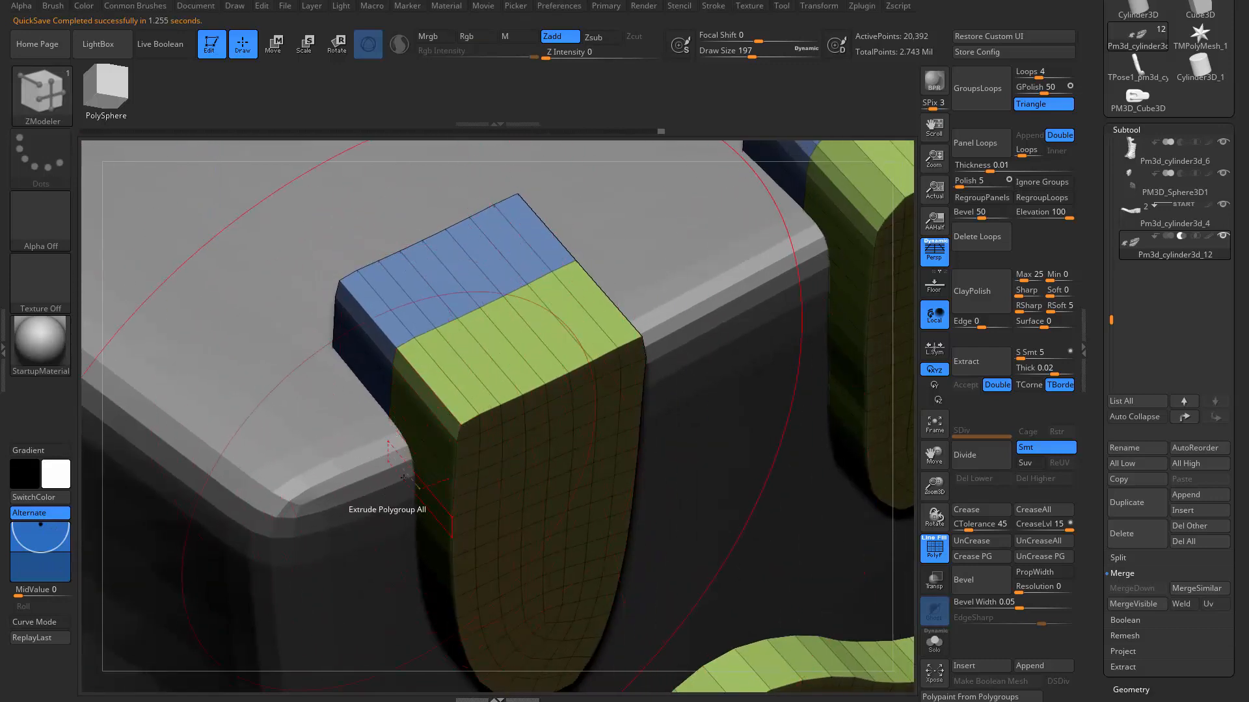
pyautogui.hotkey('ctrl', 'z')
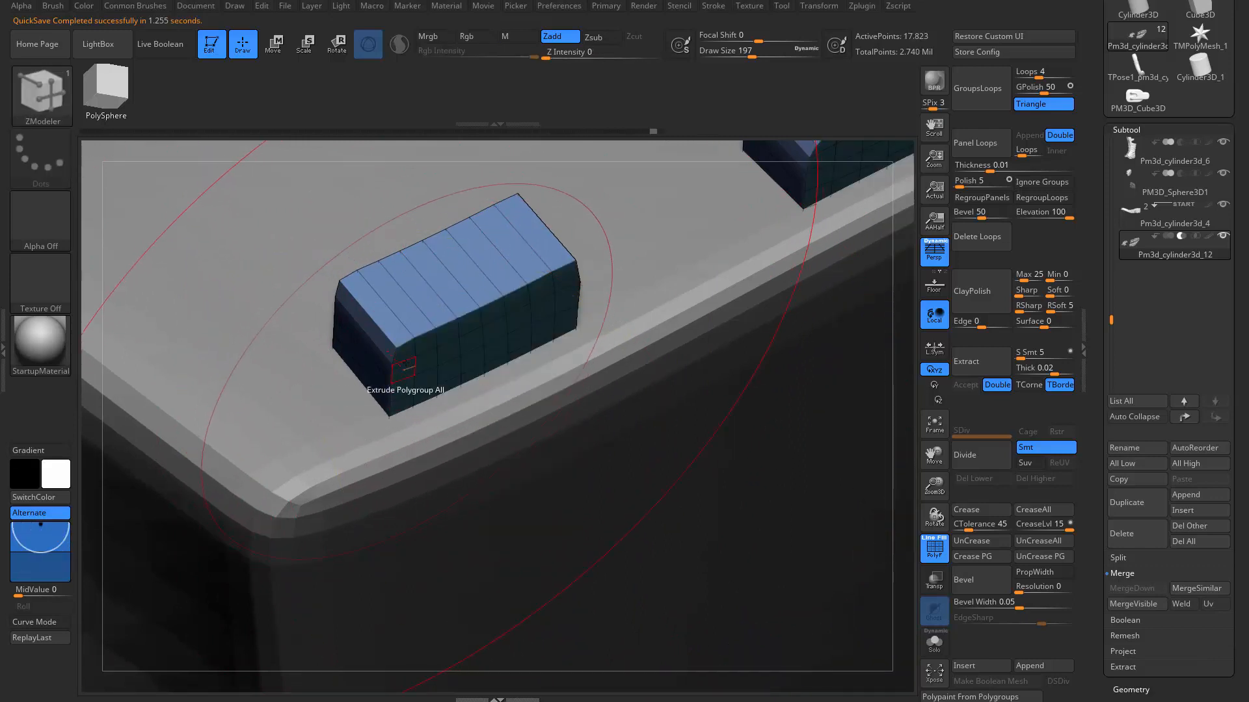
# - Extrude the tread blocks' outer faces into a thin band and a longer outer segment, and flare the outer segment beyond the sole
pyautogui.moveTo(404, 356); pyautogui.dragTo(456, 397)
pyautogui.hotkey('ctrl', 'z')
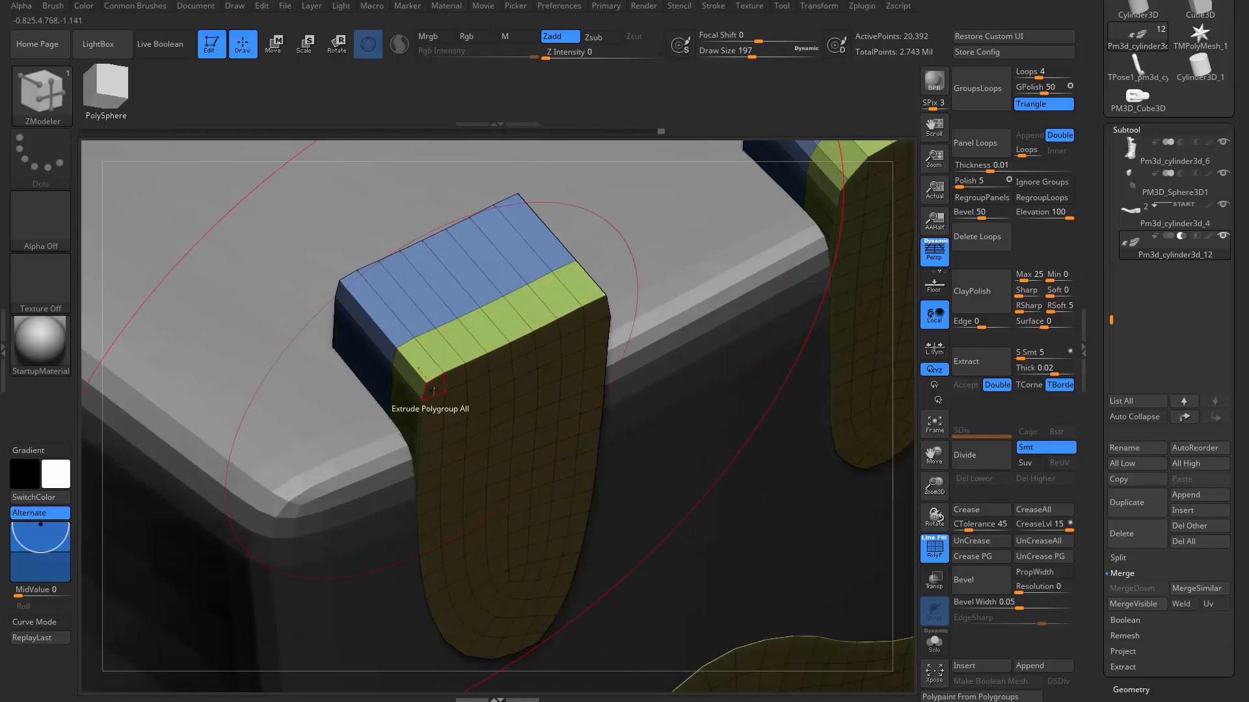
pyautogui.moveTo(450, 398); pyautogui.dragTo(514, 453)
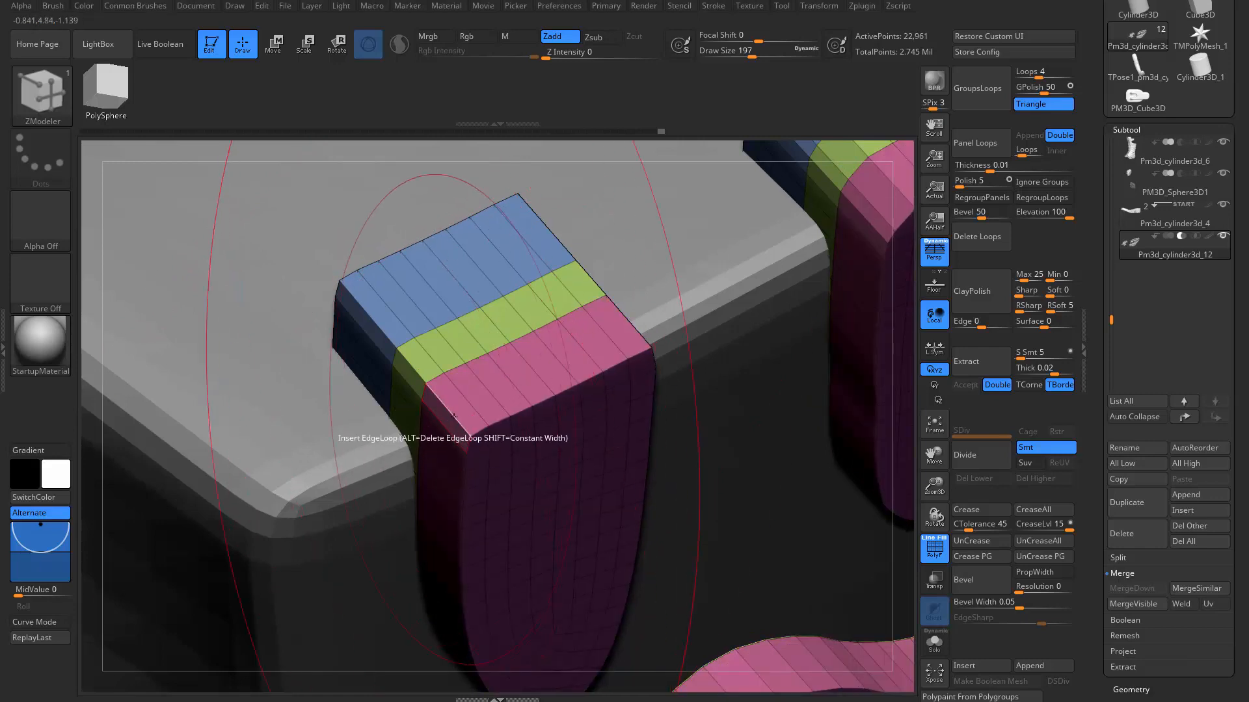
pyautogui.moveTo(456, 399); pyautogui.dragTo(448, 370)
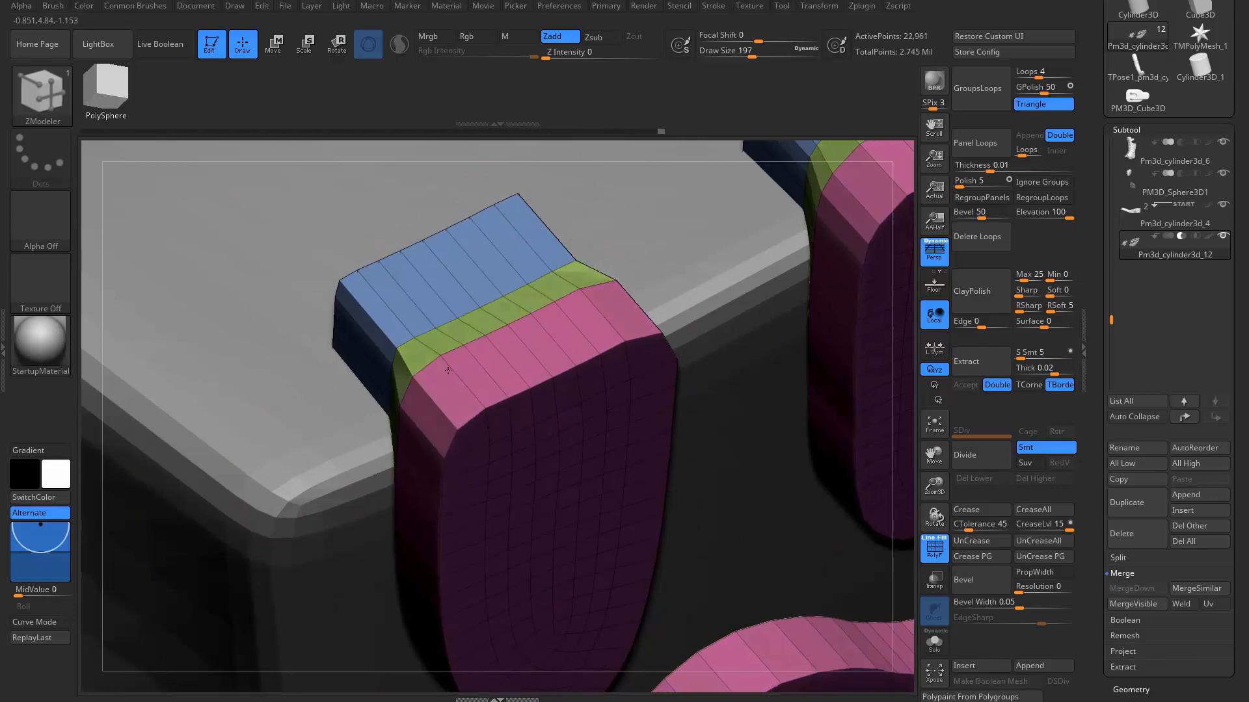
pyautogui.moveTo(466, 399); pyautogui.dragTo(384, 459, button='right')
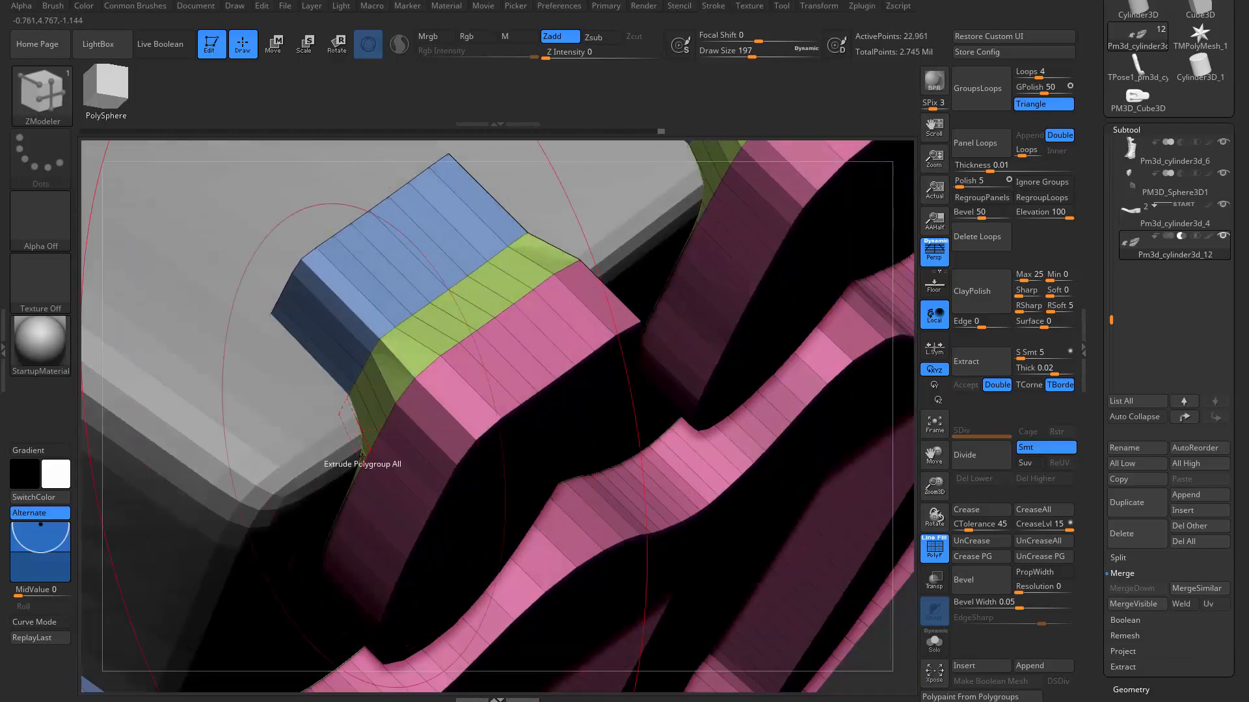
# - Turn on Live Boolean and hide the polyframe to preview the tread carved into the boot sole
pyautogui.keyDown('ctrl'); pyautogui.moveTo(181, 348); pyautogui.dragTo(471, 414, button='right'); pyautogui.keyUp('ctrl')
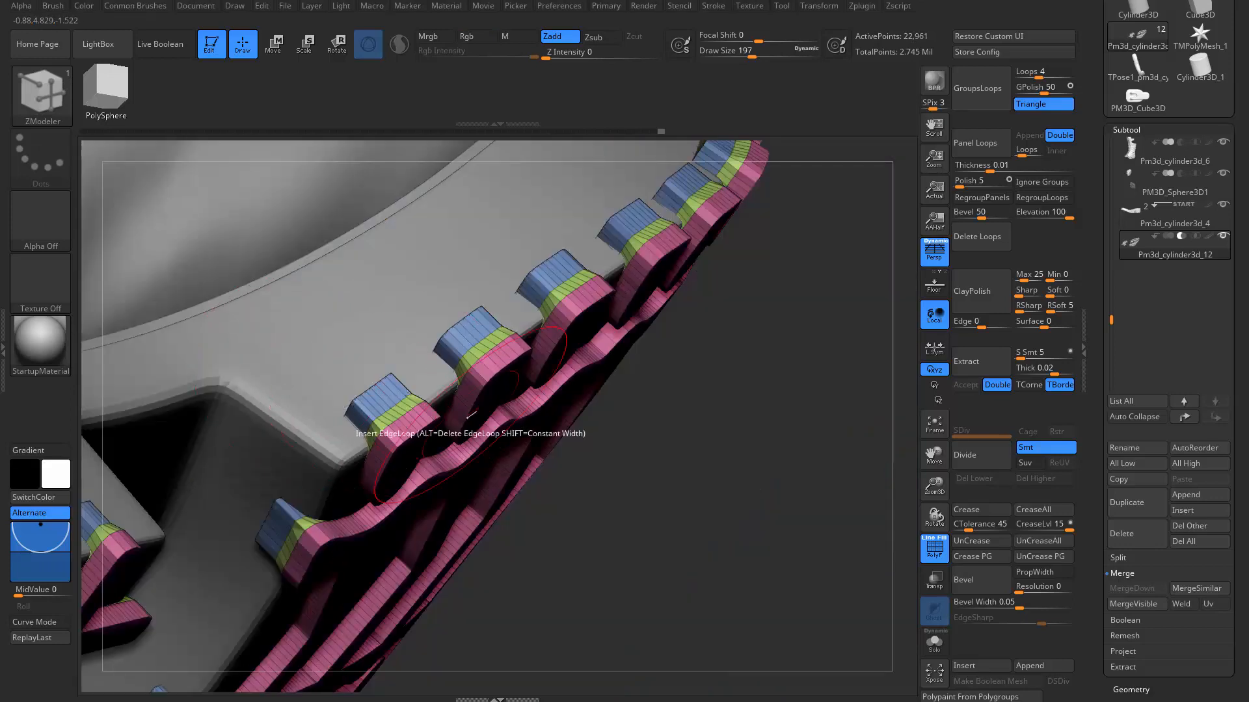
pyautogui.press('f')
pyautogui.moveTo(730, 384); pyautogui.dragTo(836, 547, button='right')
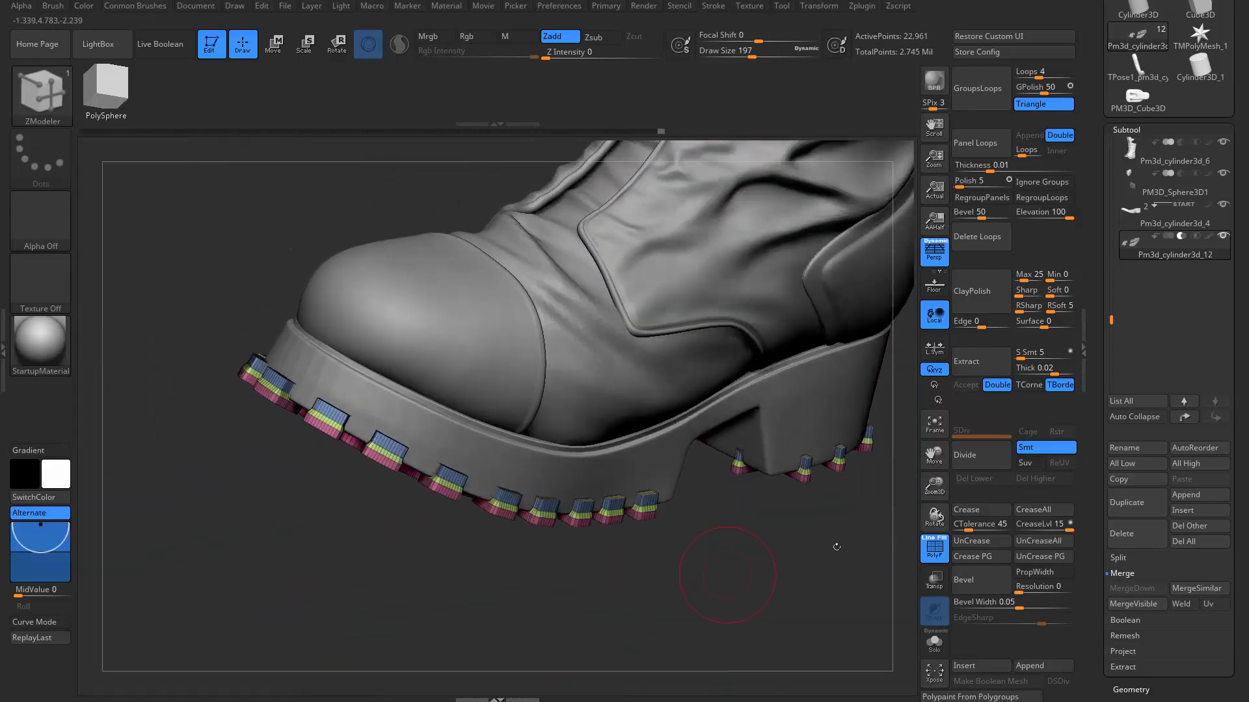
pyautogui.moveTo(1097, 582)
pyautogui.mouseDown()
pyautogui.moveTo(1109, 456)
pyautogui.moveTo(1107, 560)
pyautogui.mouseUp()
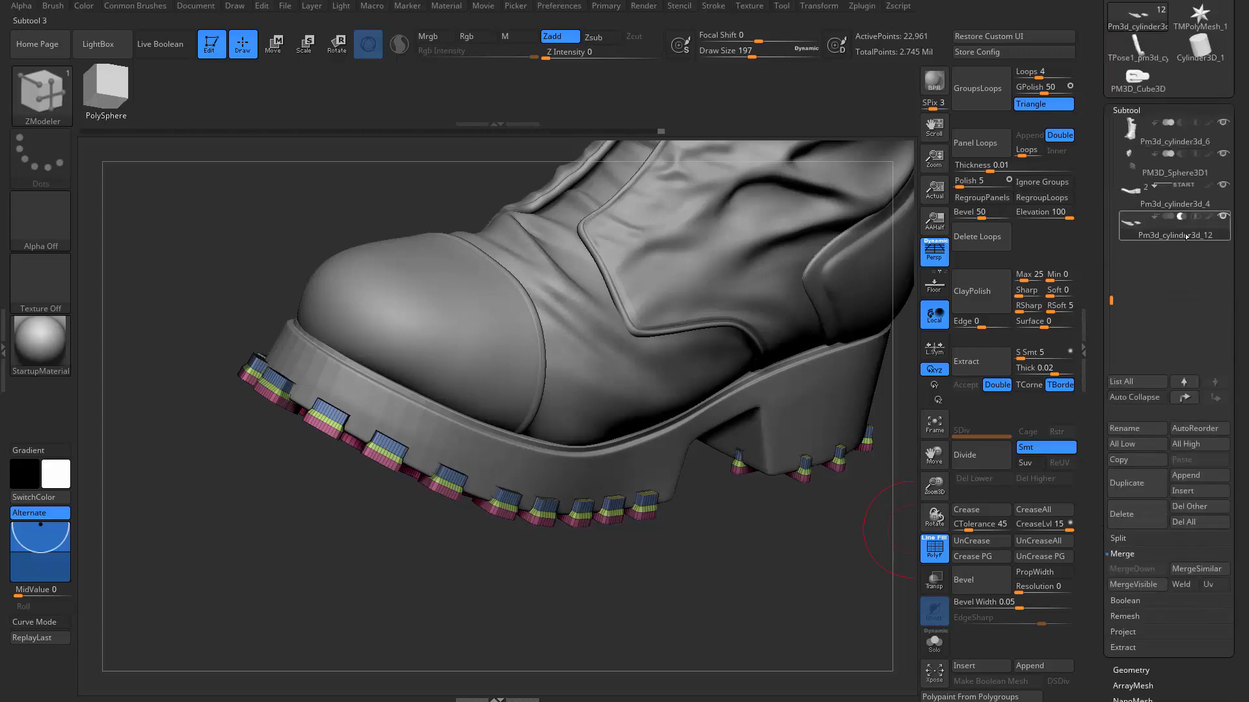
pyautogui.click(162, 45)
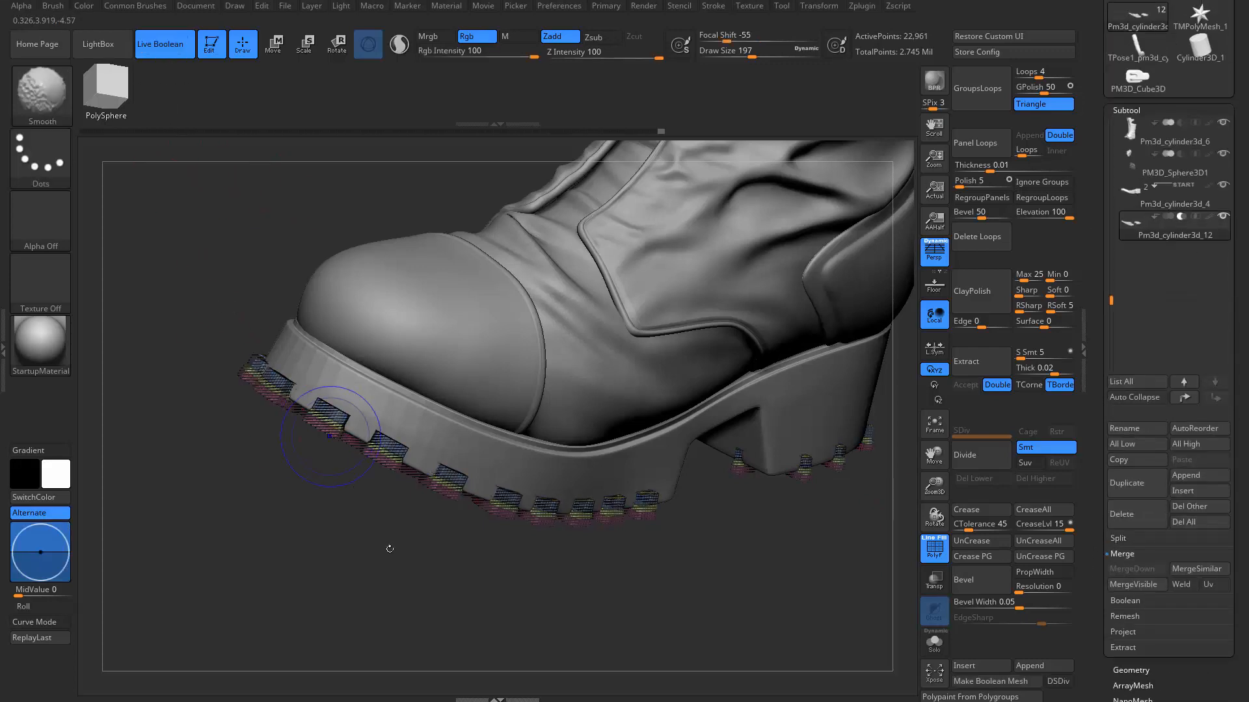
pyautogui.moveTo(390, 538); pyautogui.dragTo(220, 421, button='right')
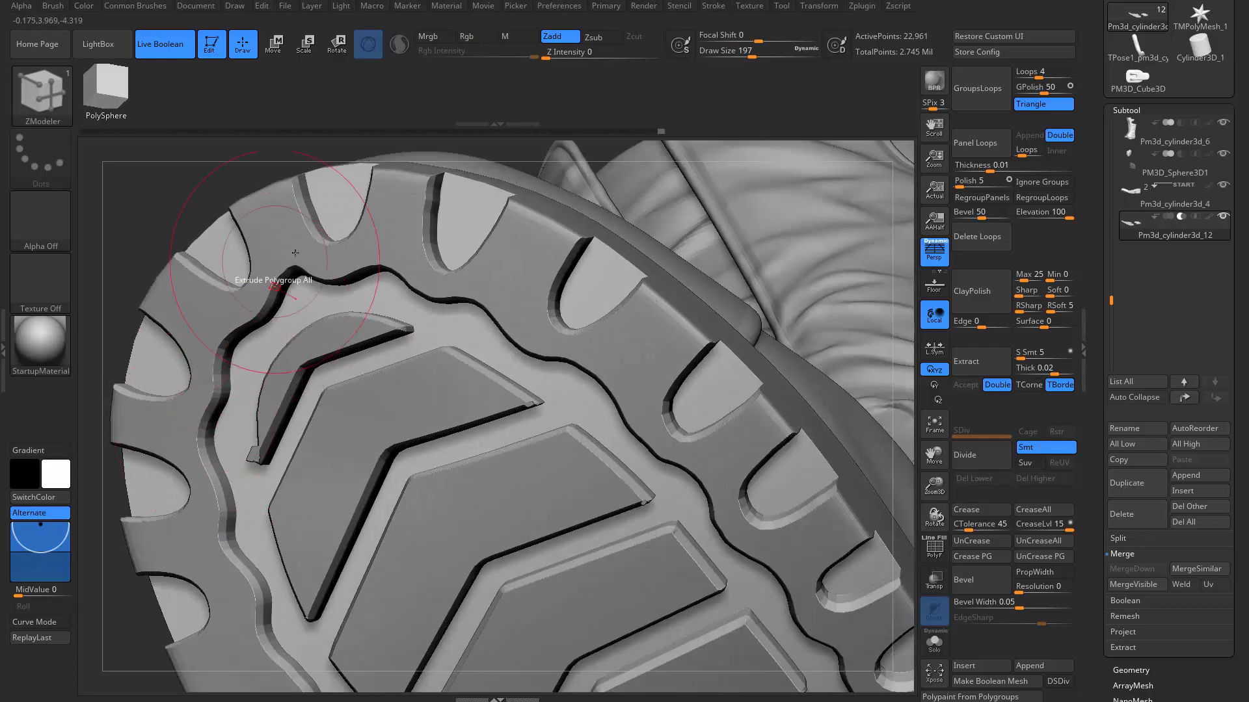
pyautogui.keyDown('alt'); pyautogui.moveTo(543, 361); pyautogui.dragTo(521, 541, button='right'); pyautogui.keyUp('alt')
pyautogui.moveTo(651, 553); pyautogui.dragTo(574, 524, button='right')
pyautogui.moveTo(640, 486)
pyautogui.keyDown('alt'); pyautogui.mouseDown(button='right')
pyautogui.moveTo(586, 494)
pyautogui.moveTo(631, 463)
pyautogui.moveTo(622, 494)
pyautogui.mouseUp(button='right'); pyautogui.keyUp('alt')
# - Activate Dynamic Subdiv on the tread cutter and inspect the smoothed grooves on the underside of the sole
pyautogui.press('d')
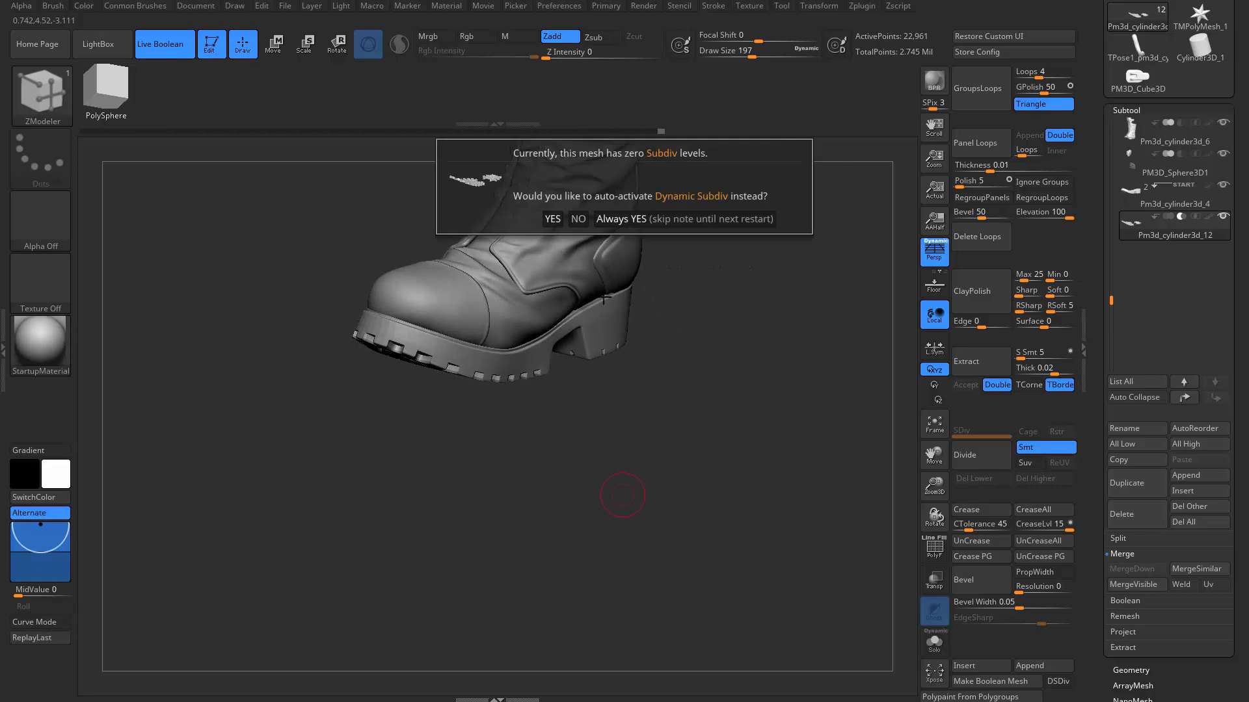
pyautogui.click(550, 219)
pyautogui.moveTo(520, 516); pyautogui.dragTo(561, 600)
pyautogui.hotkey('shift', 'f')
pyautogui.moveTo(512, 462); pyautogui.dragTo(455, 344)
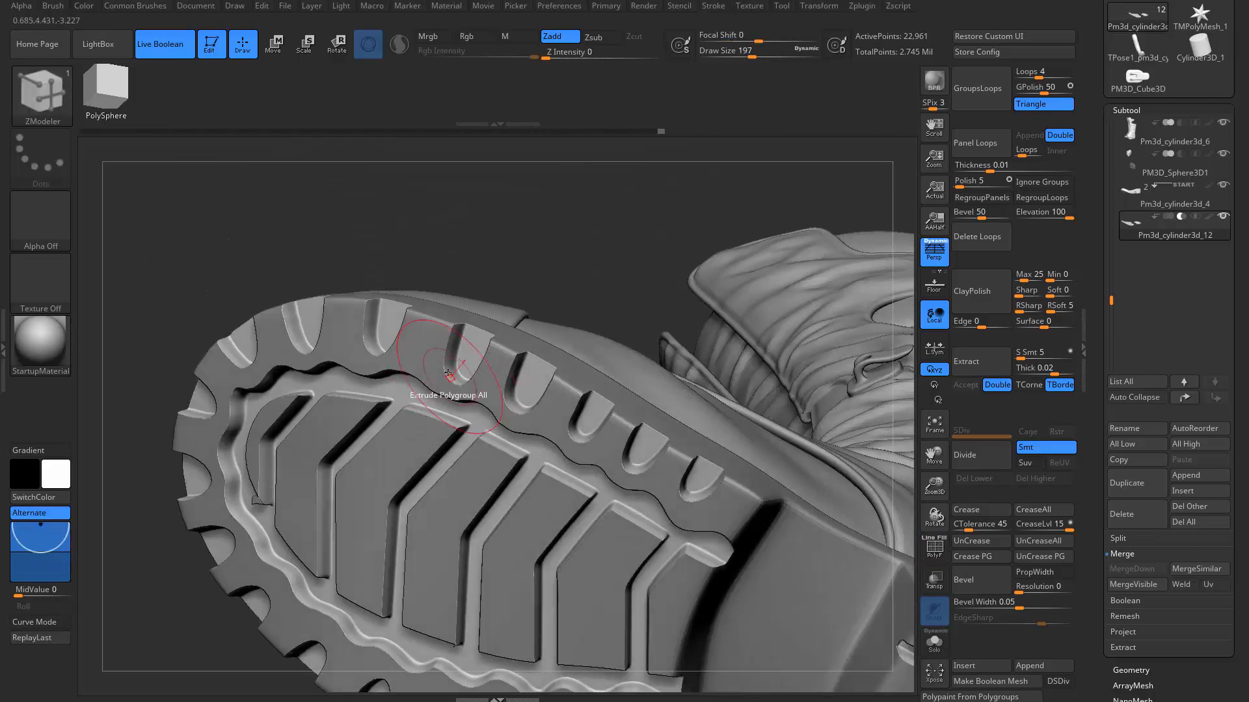
pyautogui.moveTo(494, 287); pyautogui.dragTo(514, 260)
pyautogui.keyDown('alt'); pyautogui.moveTo(521, 306); pyautogui.dragTo(462, 384); pyautogui.keyUp('alt')
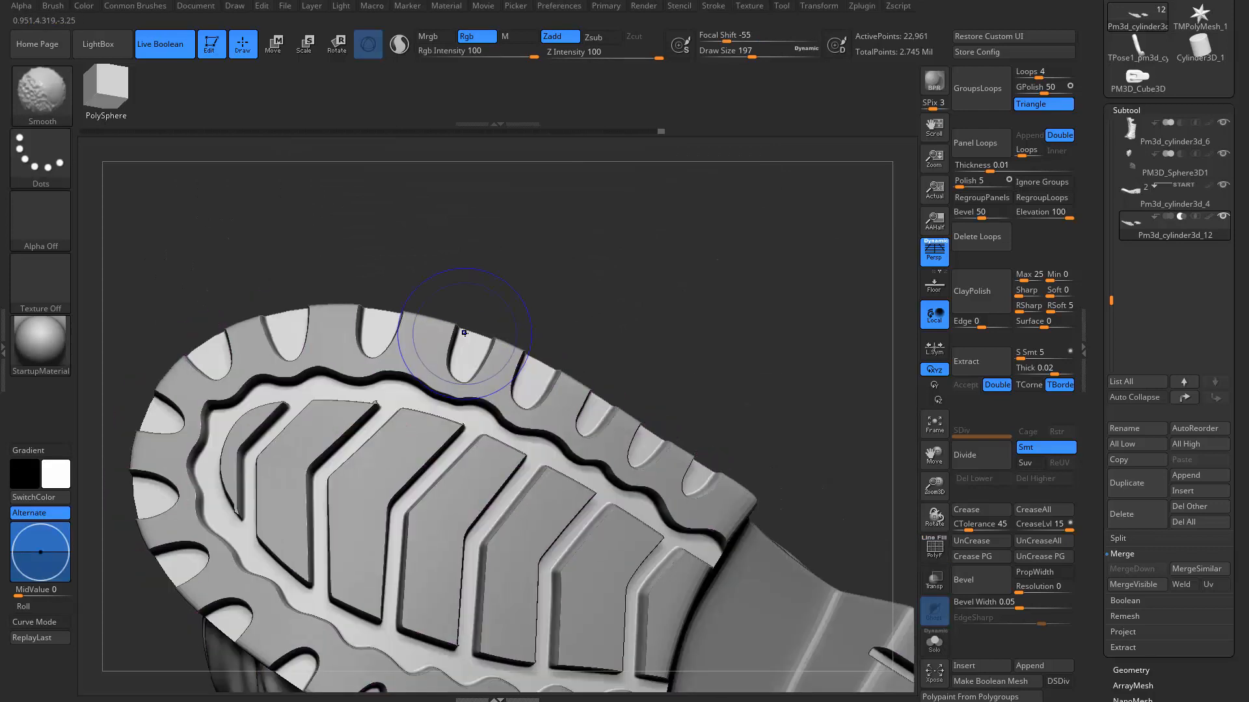
pyautogui.moveTo(528, 247); pyautogui.dragTo(485, 365)
# - Compare the smoothed tread cutter with its carved result along the sole's side by toggling the polyframe
pyautogui.hotkey('shift', 'f')
pyautogui.moveTo(483, 364); pyautogui.dragTo(492, 359, button='right')
pyautogui.hotkey('shift', 'f')
pyautogui.hotkey('shift', 'f')
pyautogui.hotkey('shift', 'f')
pyautogui.hotkey('shift', 'f')
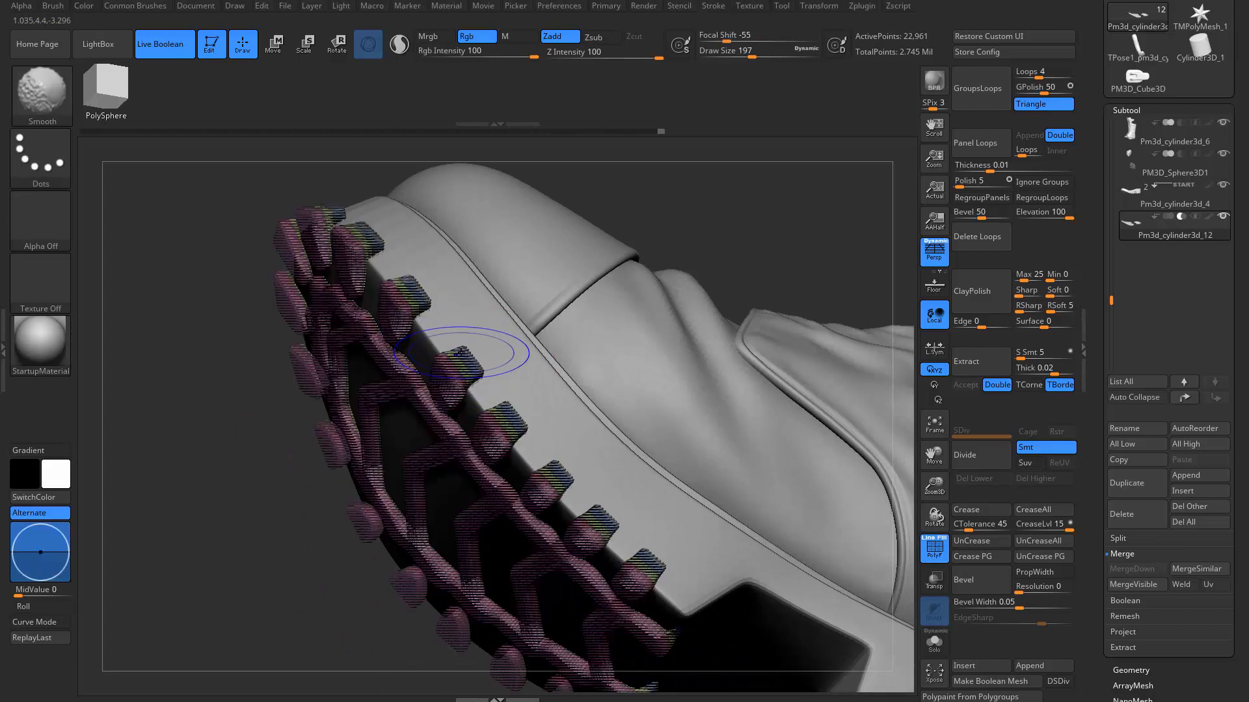
pyautogui.hotkey('shift', 'f')
pyautogui.hotkey('shift', 'f')
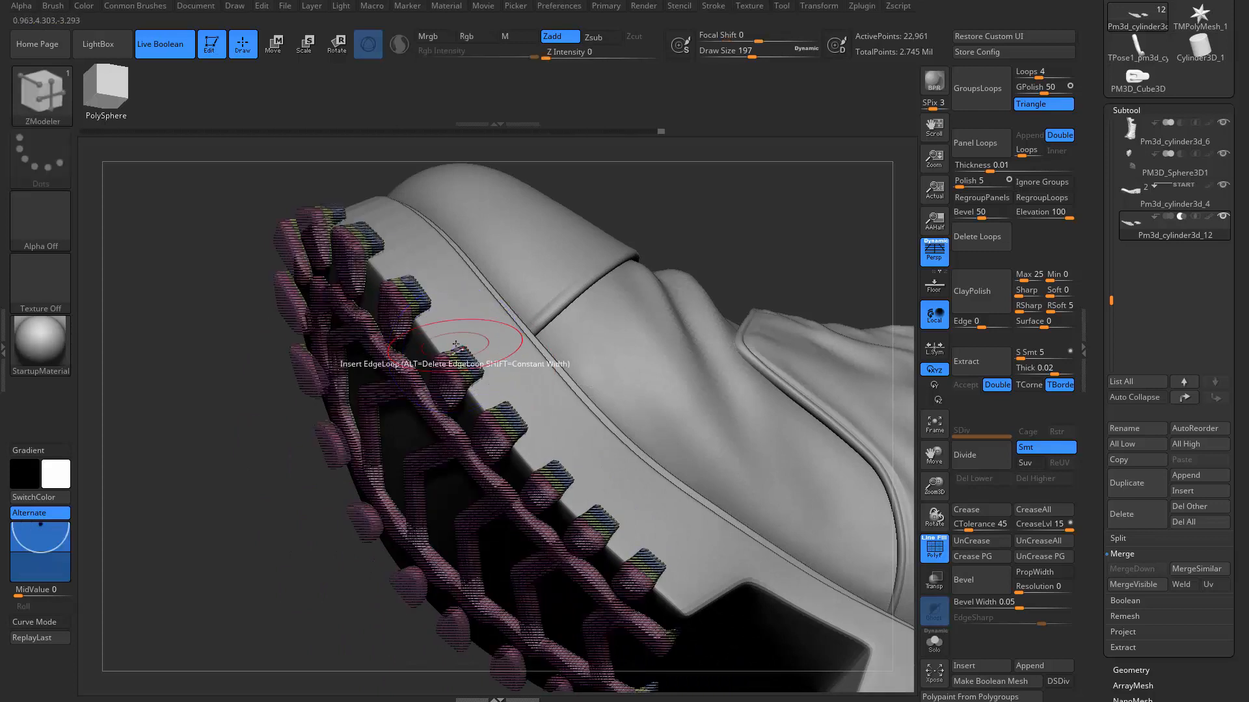
# - Insert another supporting edge loop around the extruded sides of the tread cutter to tighten its smoothed shape
pyautogui.moveTo(461, 355)
pyautogui.mouseDown(button='right')
pyautogui.moveTo(481, 403)
pyautogui.moveTo(365, 515)
pyautogui.moveTo(391, 589)
pyautogui.mouseUp(button='right')
pyautogui.hotkey('shift', 'f')
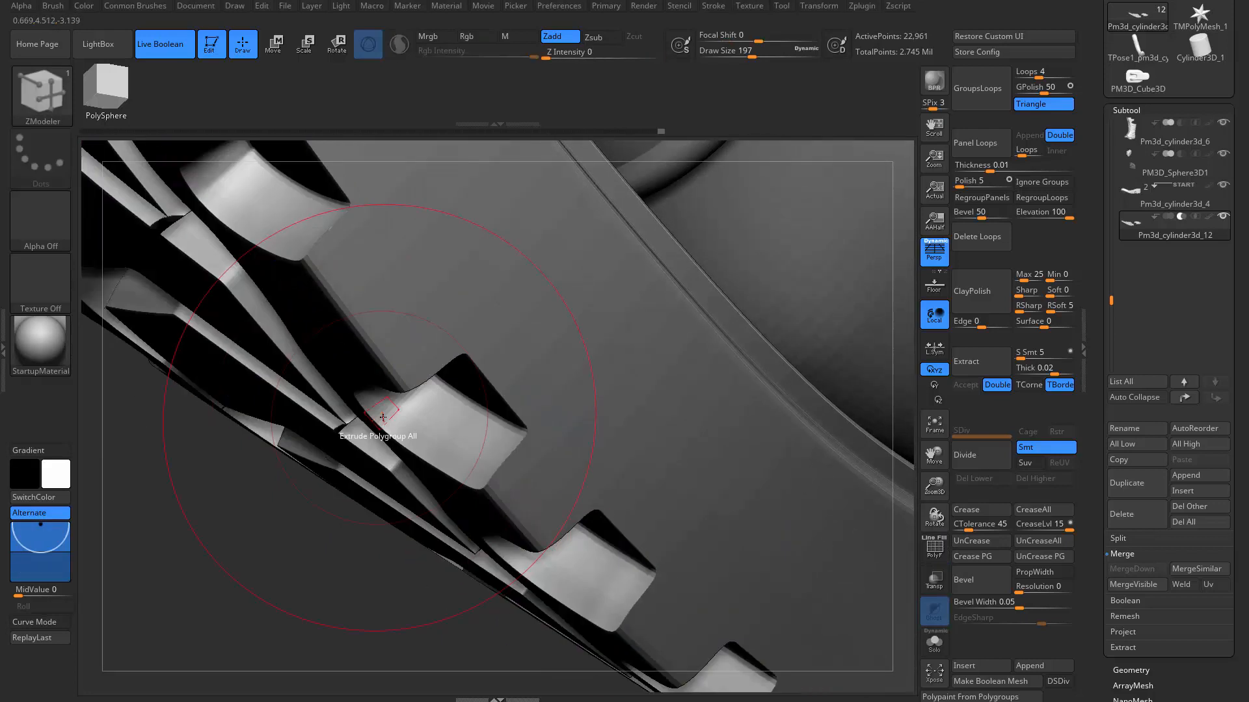
pyautogui.hotkey('shift', 'f')
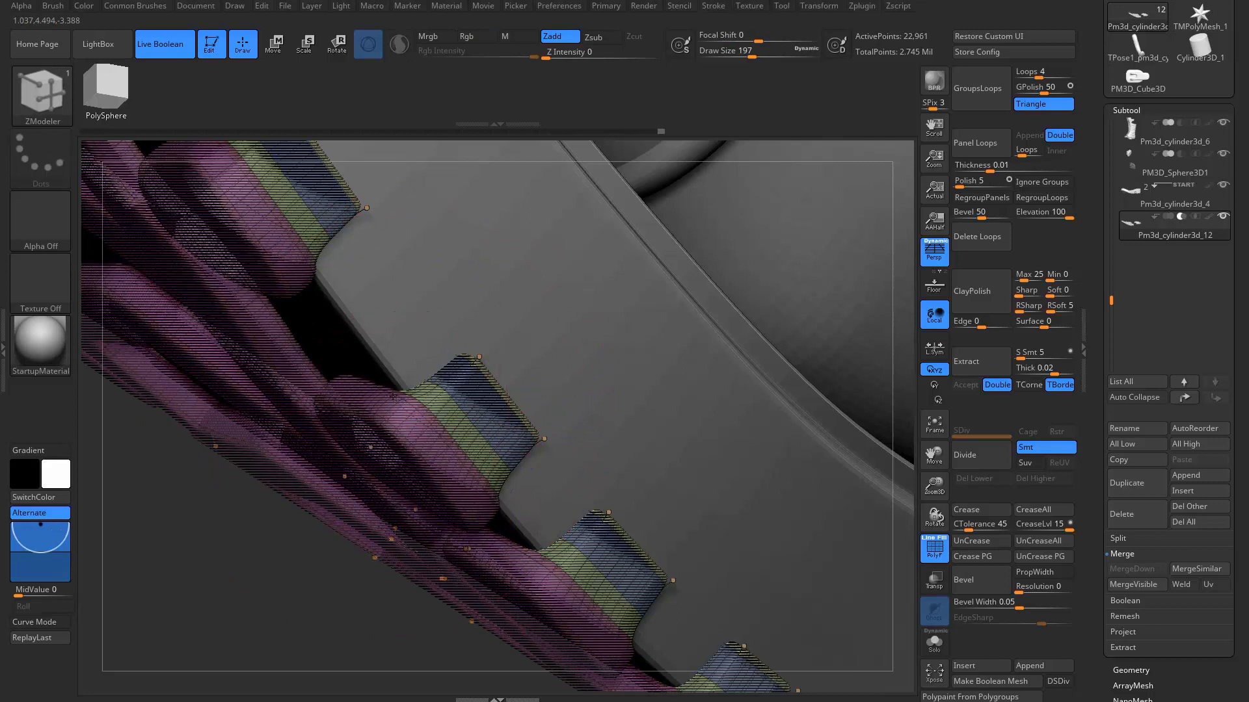
pyautogui.press('shift')
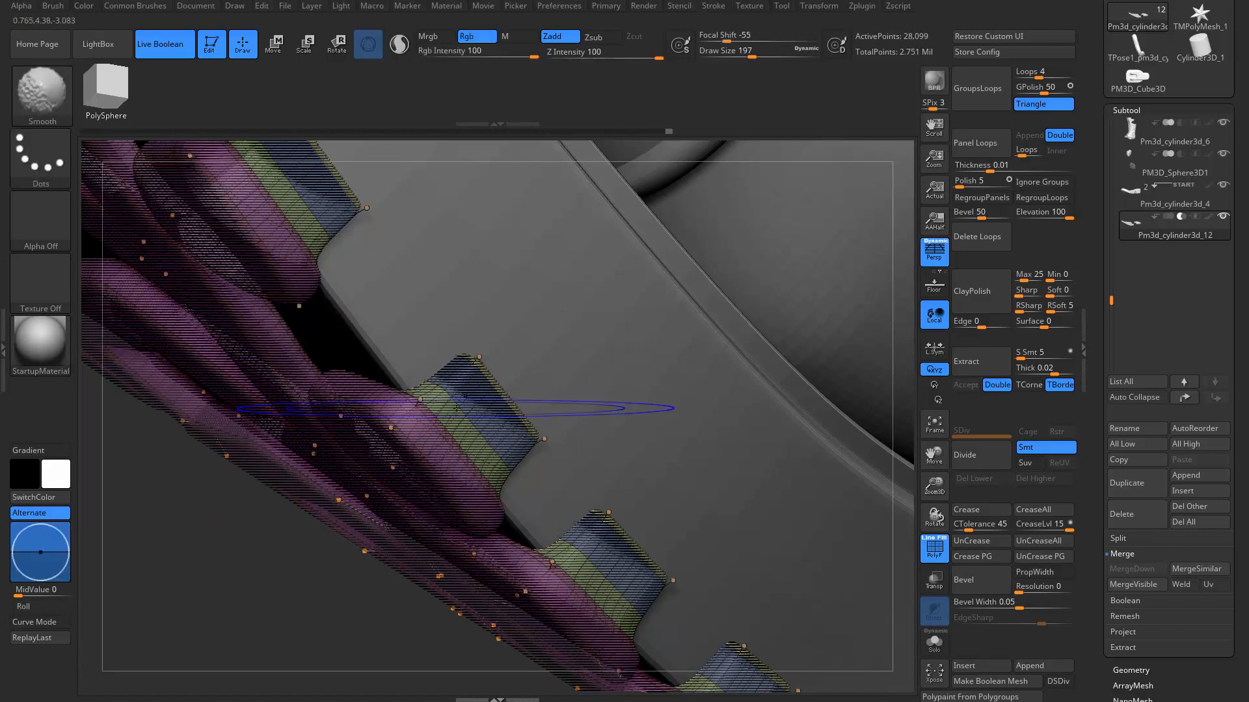
pyautogui.hotkey('shift', 'f')
pyautogui.keyDown('alt'); pyautogui.moveTo(325, 611); pyautogui.dragTo(368, 456); pyautogui.keyUp('alt')
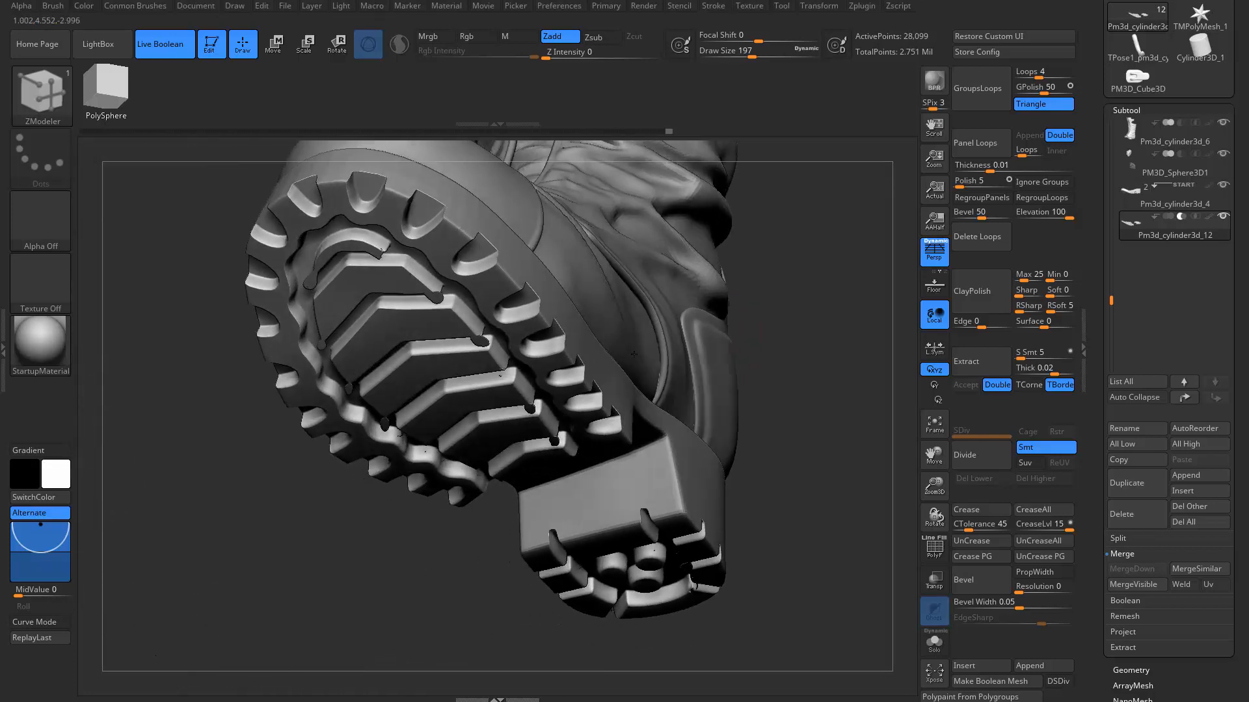
# - Compare the carved sole with and without the added edge loop by undoing and redoing the insertion
pyautogui.moveTo(666, 535)
pyautogui.mouseDown()
pyautogui.moveTo(703, 450)
pyautogui.moveTo(679, 529)
pyautogui.moveTo(656, 529)
pyautogui.mouseUp()
pyautogui.moveTo(478, 556)
pyautogui.mouseDown()
pyautogui.moveTo(397, 595)
pyautogui.moveTo(483, 517)
pyautogui.mouseUp()
pyautogui.moveTo(483, 517)
pyautogui.mouseDown(button='right')
pyautogui.moveTo(427, 290)
pyautogui.moveTo(437, 221)
pyautogui.moveTo(473, 168)
pyautogui.moveTo(419, 304)
pyautogui.moveTo(445, 299)
pyautogui.moveTo(430, 292)
pyautogui.moveTo(420, 354)
pyautogui.moveTo(440, 430)
pyautogui.moveTo(550, 449)
pyautogui.mouseUp(button='right')
pyautogui.hotkey('shift', 'f')
pyautogui.hotkey('shift', 'f')
pyautogui.hotkey('ctrl', 'z')
pyautogui.hotkey('shift', 'f')
pyautogui.hotkey('ctrl', 'shift', 'z')
# - Select the boot sole subtool and subdivide it up to SDiv 5
pyautogui.moveTo(577, 504)
pyautogui.keyDown('ctrl'); pyautogui.mouseDown(button='right')
pyautogui.moveTo(518, 479)
pyautogui.moveTo(489, 424)
pyautogui.moveTo(518, 432)
pyautogui.mouseUp(button='right'); pyautogui.keyUp('ctrl')
pyautogui.keyDown('alt'); pyautogui.click(507, 390); pyautogui.keyUp('alt')
pyautogui.moveTo(507, 390); pyautogui.dragTo(904, 388, button='right')
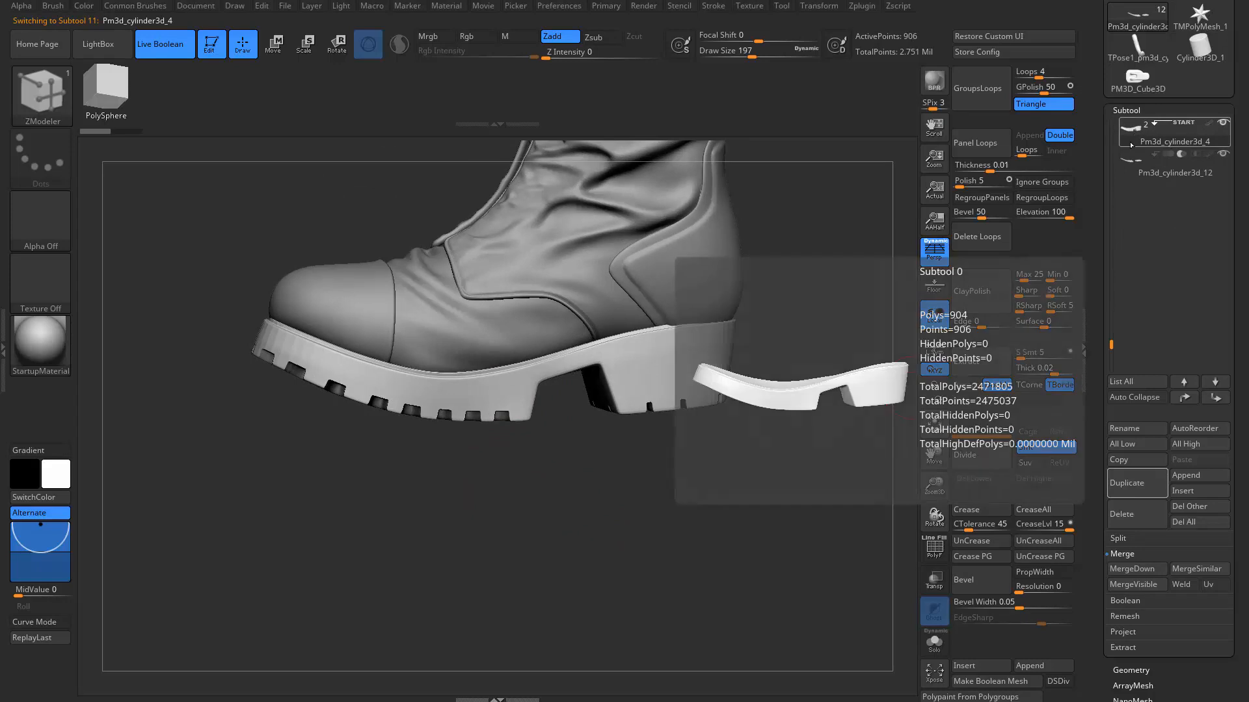
pyautogui.hotkey('shift', 'f')
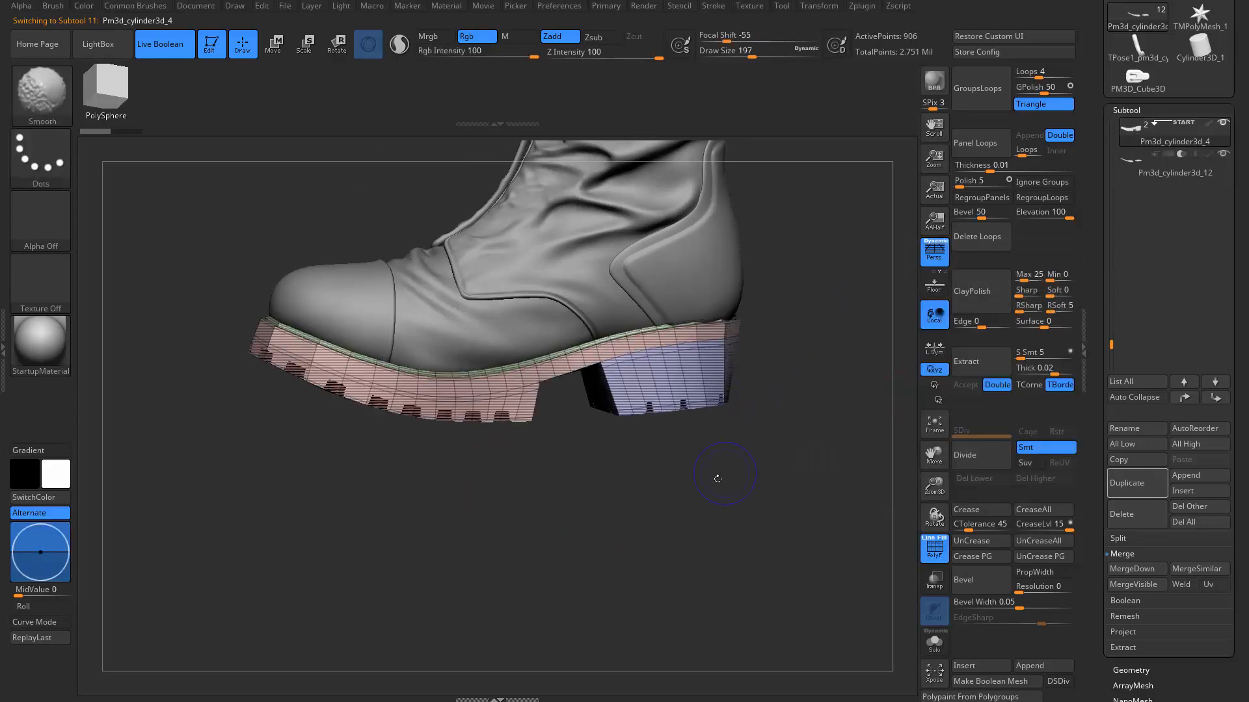
pyautogui.hotkey('ctrl', 'd')
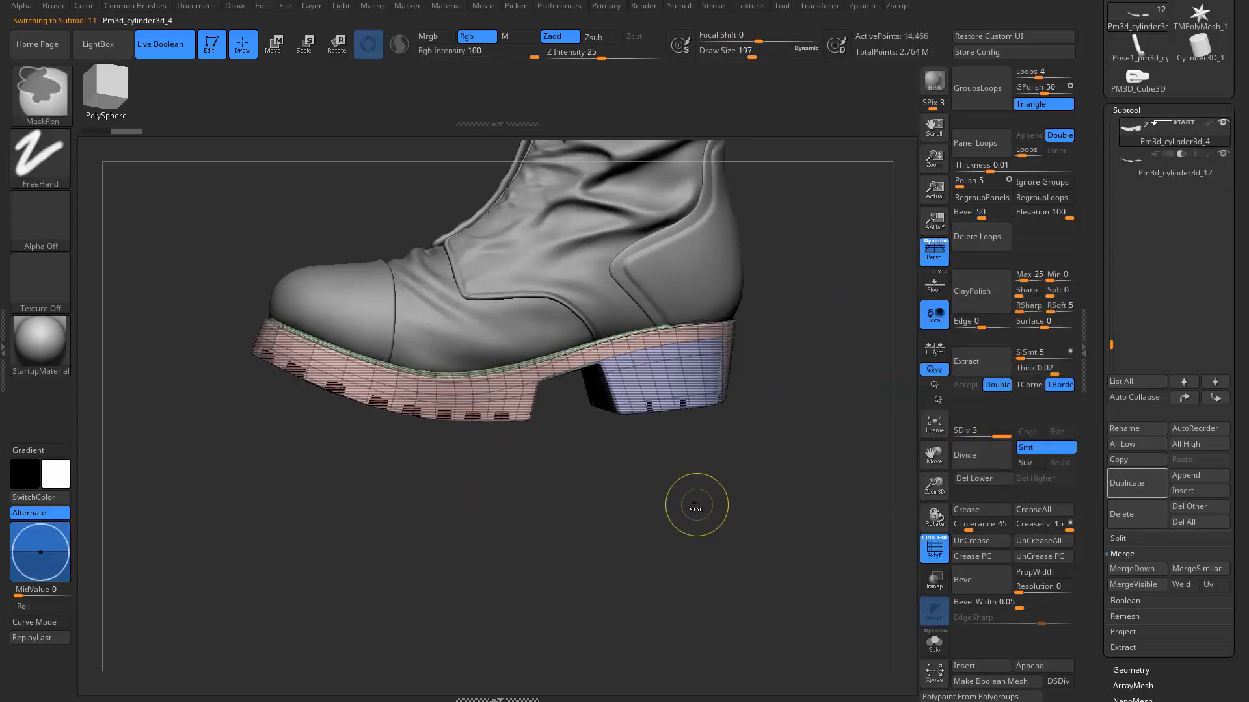
pyautogui.hotkey('shift', 'f')
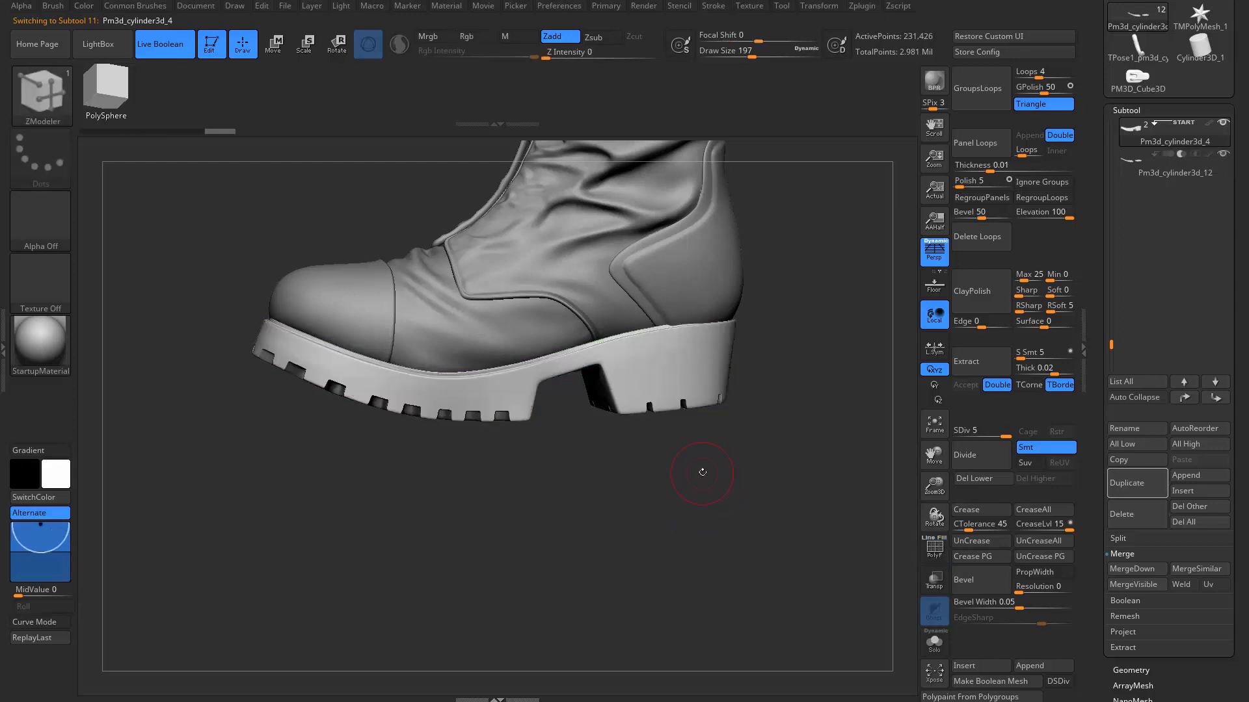
# - Isolate the tread cutter in Solo mode and examine its smoothed shape with and without the polyframe
pyautogui.moveTo(701, 473)
pyautogui.mouseDown(button='right')
pyautogui.moveTo(703, 493)
pyautogui.moveTo(729, 514)
pyautogui.mouseUp(button='right')
pyautogui.moveTo(759, 469)
pyautogui.mouseDown(button='right')
pyautogui.moveTo(705, 513)
pyautogui.moveTo(737, 528)
pyautogui.moveTo(803, 440)
pyautogui.mouseUp(button='right')
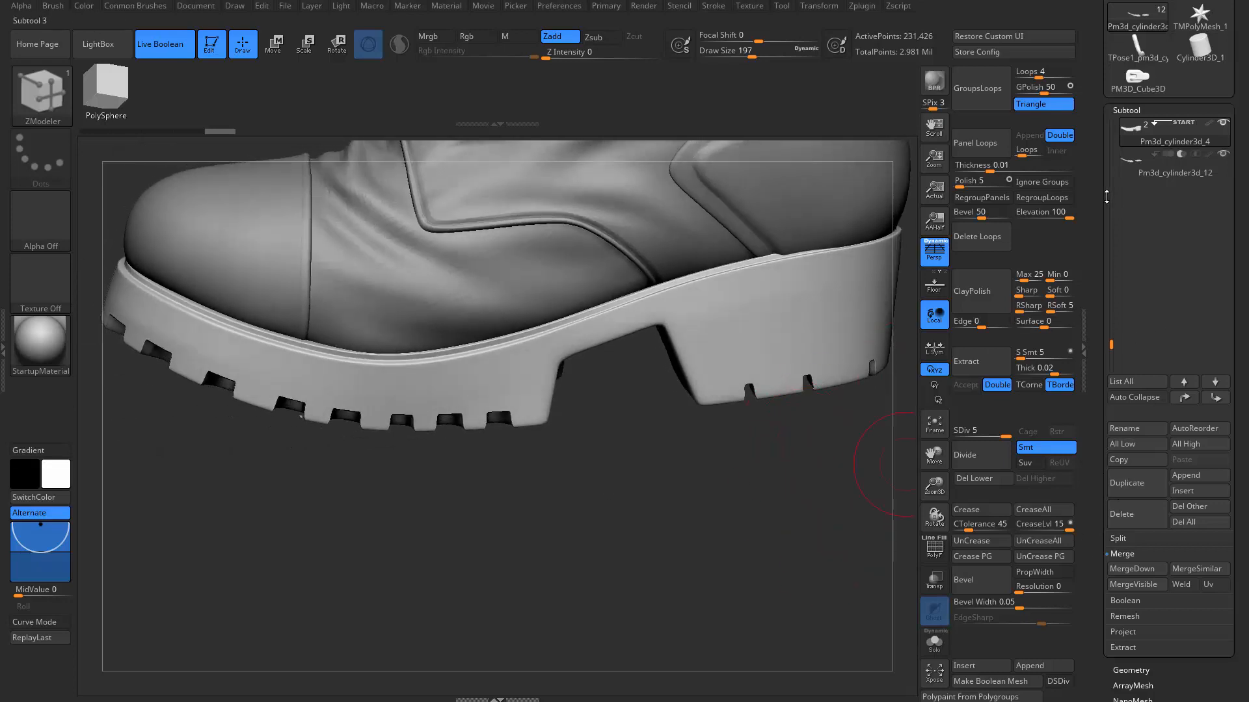
pyautogui.hotkey('alt', 's')
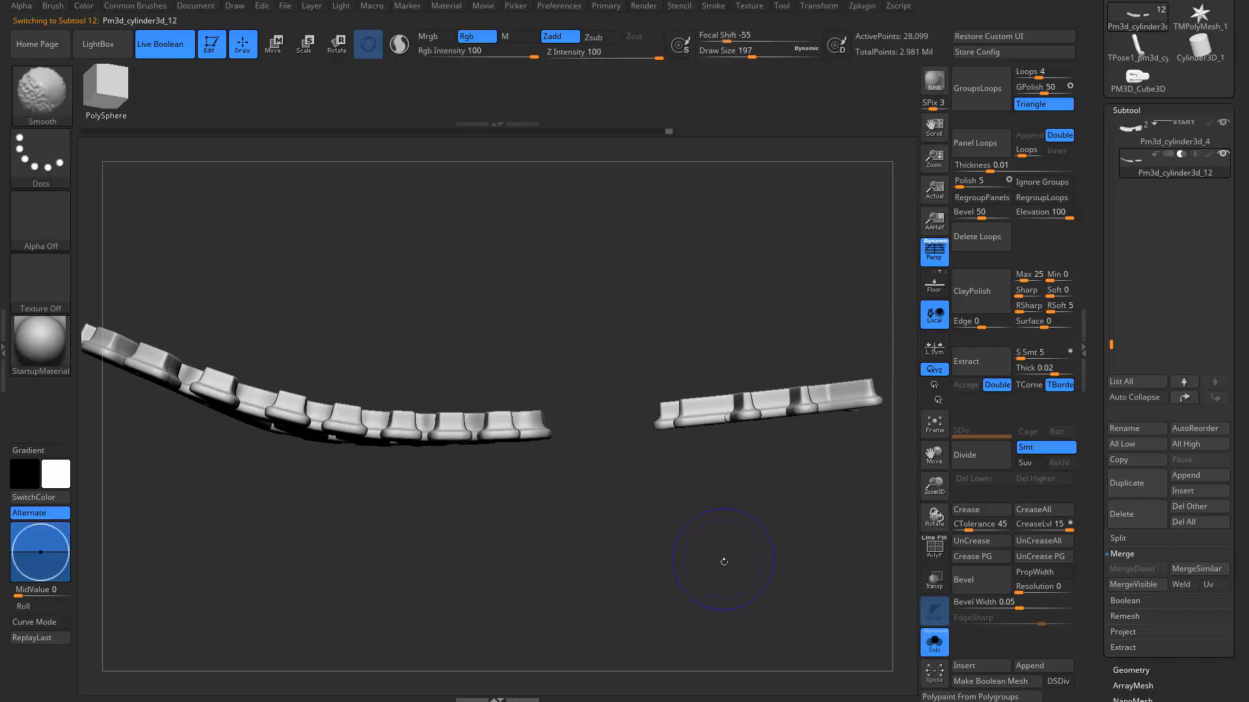
pyautogui.hotkey('shift', 'f')
pyautogui.moveTo(722, 561); pyautogui.dragTo(718, 605, button='right')
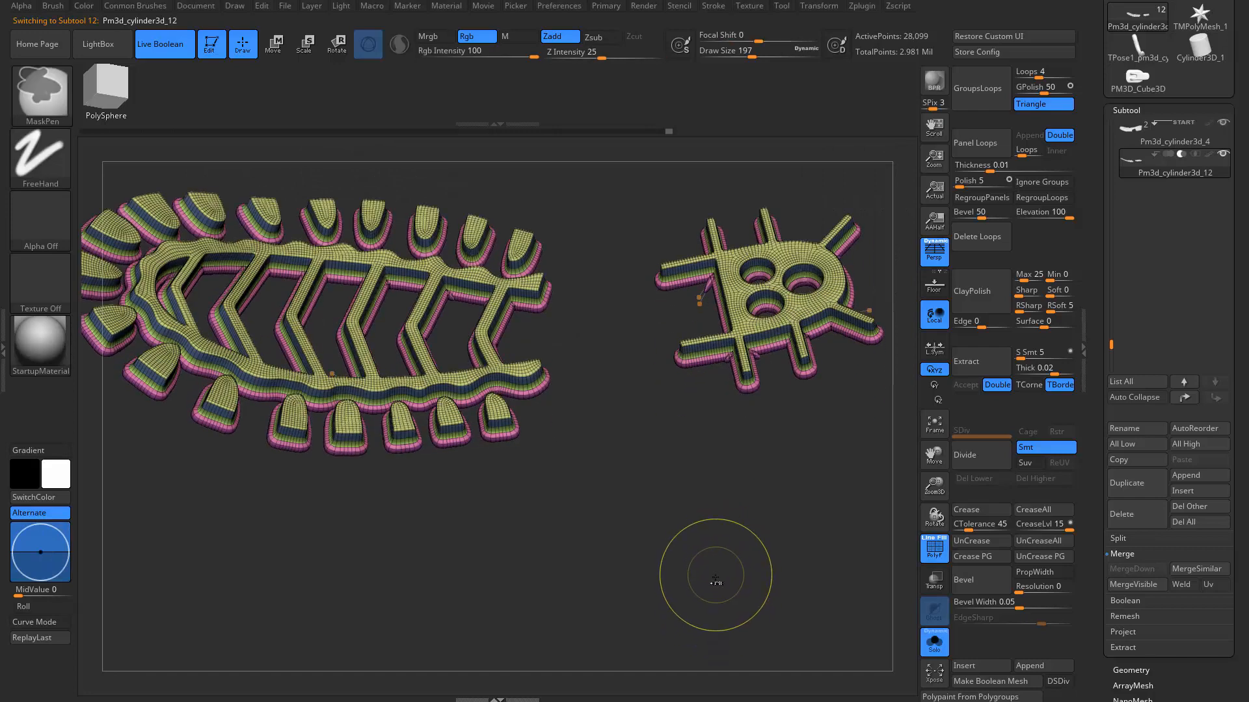
pyautogui.hotkey('shift', 'f')
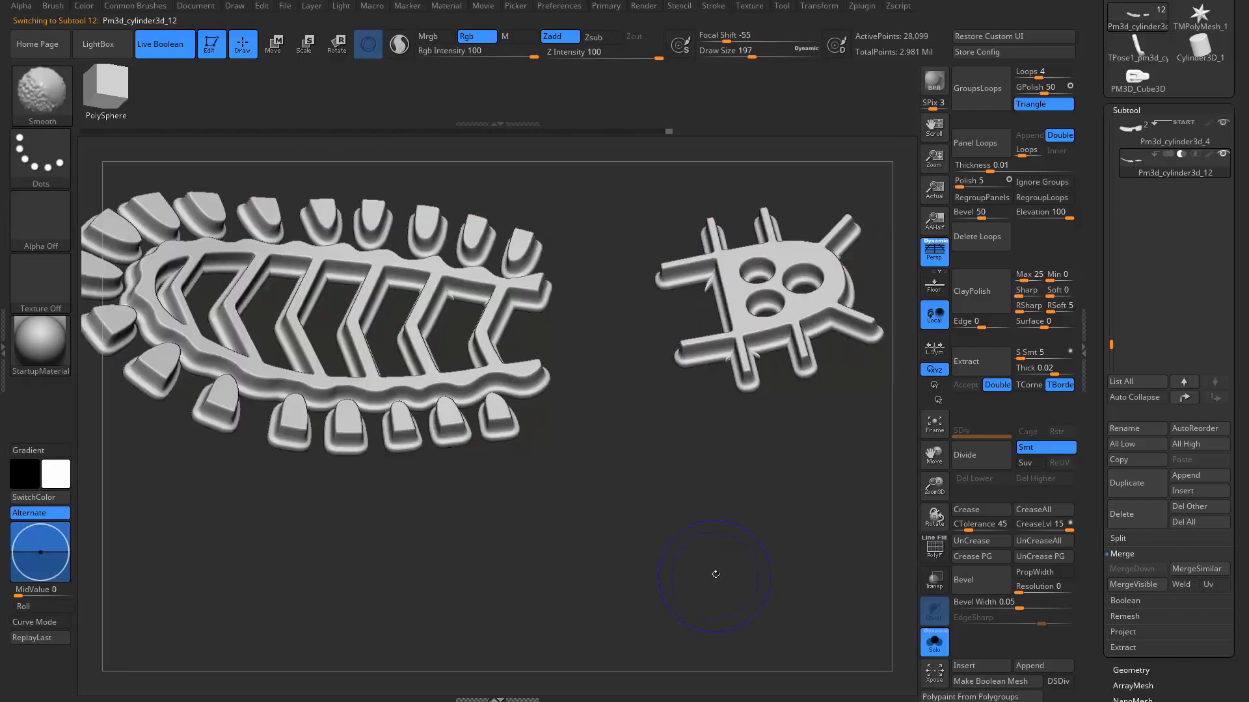
pyautogui.moveTo(714, 573)
pyautogui.mouseDown(button='right')
pyautogui.moveTo(701, 476)
pyautogui.moveTo(722, 427)
pyautogui.moveTo(730, 304)
pyautogui.moveTo(738, 349)
pyautogui.moveTo(774, 399)
pyautogui.moveTo(901, 344)
pyautogui.mouseUp(button='right')
# - Merge the tread cutter down into the sole subtool and isolate the cutter's polygroup
pyautogui.click(1130, 125)
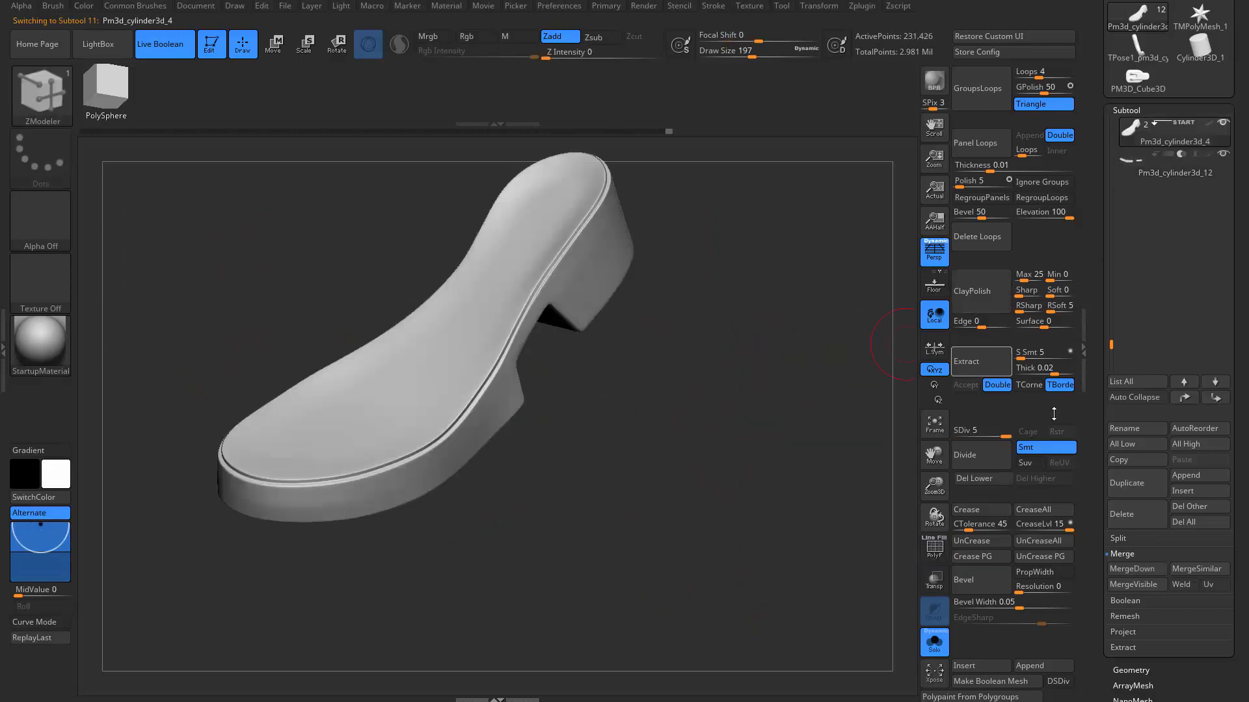
pyautogui.click(1136, 569)
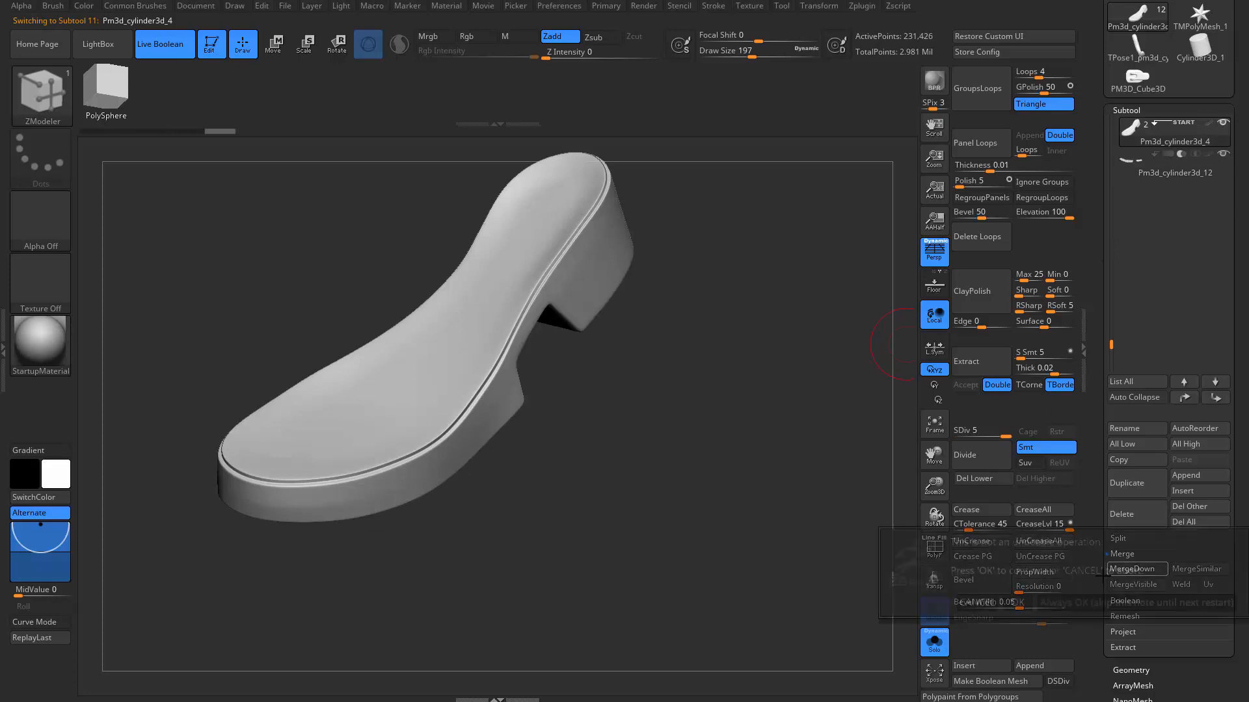
pyautogui.click(1020, 602)
pyautogui.moveTo(753, 446); pyautogui.dragTo(592, 463)
pyautogui.hotkey('shift', 'f')
pyautogui.keyDown('ctrl'); pyautogui.keyDown('shift'); pyautogui.click(562, 394); pyautogui.keyUp('shift'); pyautogui.keyUp('ctrl')
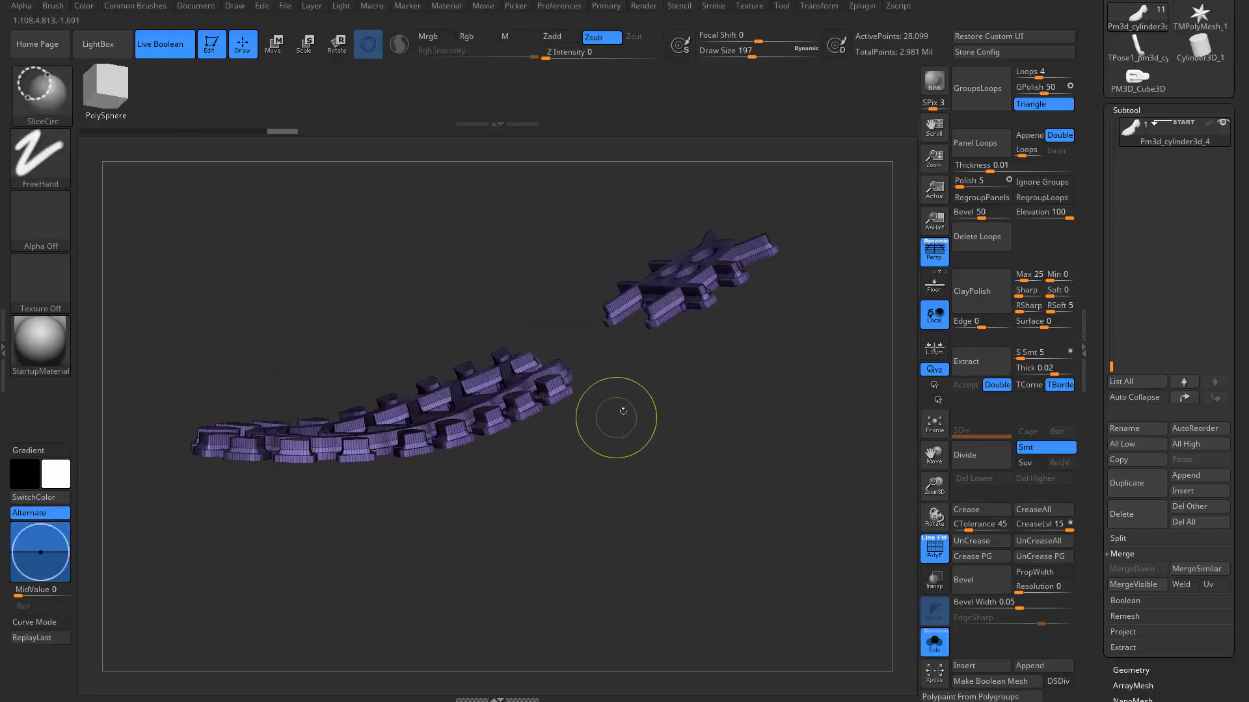
# - Duplicate the merged subtool and delete the hidden parts, keeping only the sole in one copy and the tread cutter in the other
pyautogui.moveTo(620, 409); pyautogui.dragTo(748, 442)
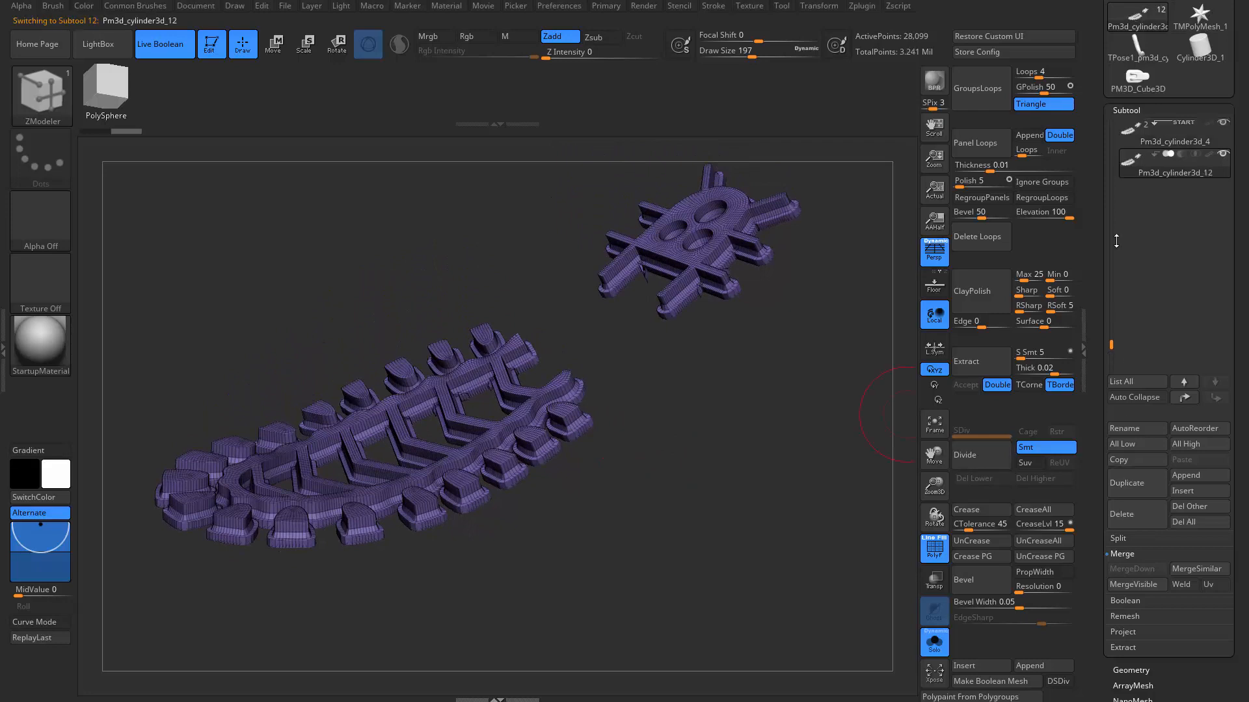
pyautogui.moveTo(800, 463); pyautogui.dragTo(766, 349)
pyautogui.keyDown('ctrl'); pyautogui.keyDown('shift'); pyautogui.click(792, 290); pyautogui.keyUp('shift'); pyautogui.keyUp('ctrl')
pyautogui.press('space')
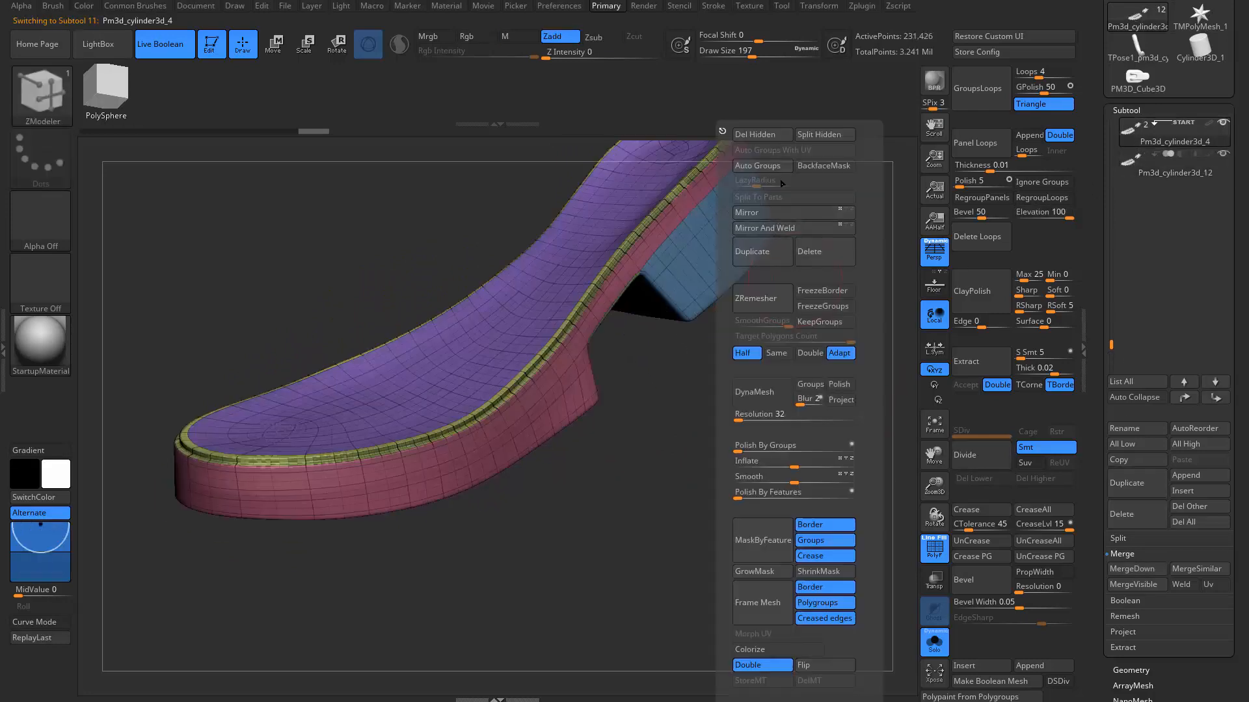
pyautogui.click(773, 134)
pyautogui.moveTo(774, 354); pyautogui.dragTo(813, 357)
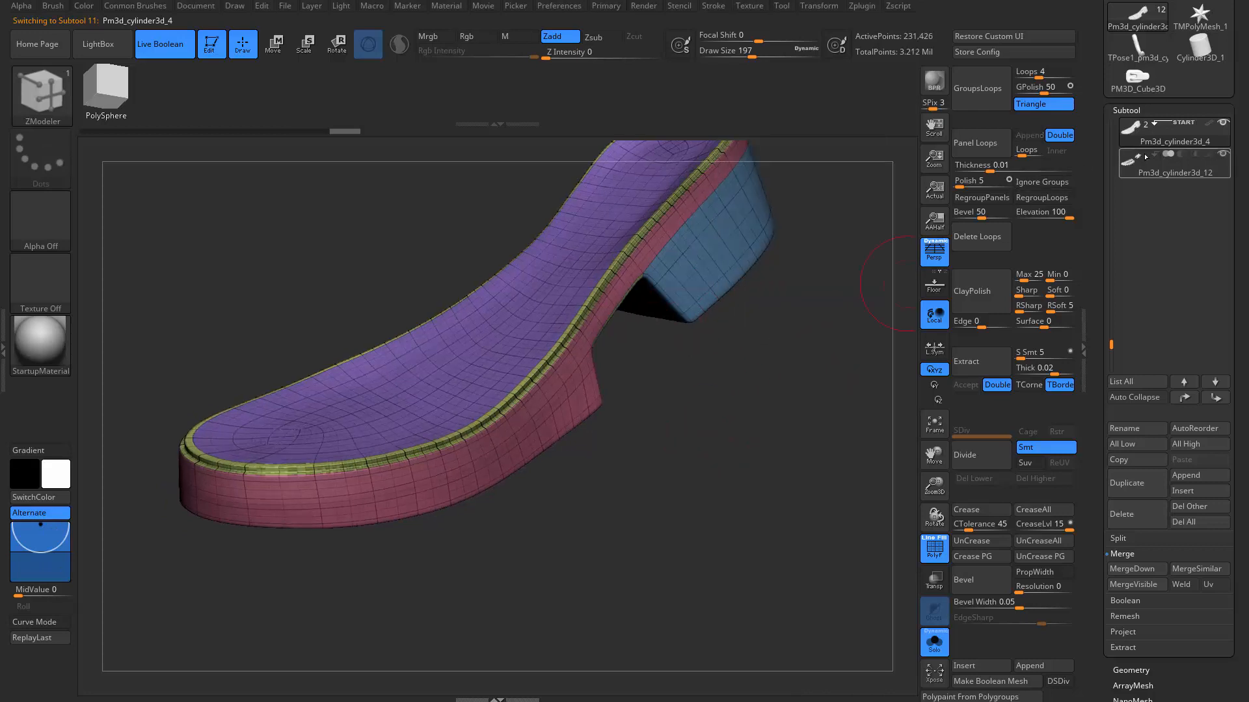
pyautogui.click(1148, 166)
pyautogui.press('space')
pyautogui.click(747, 135)
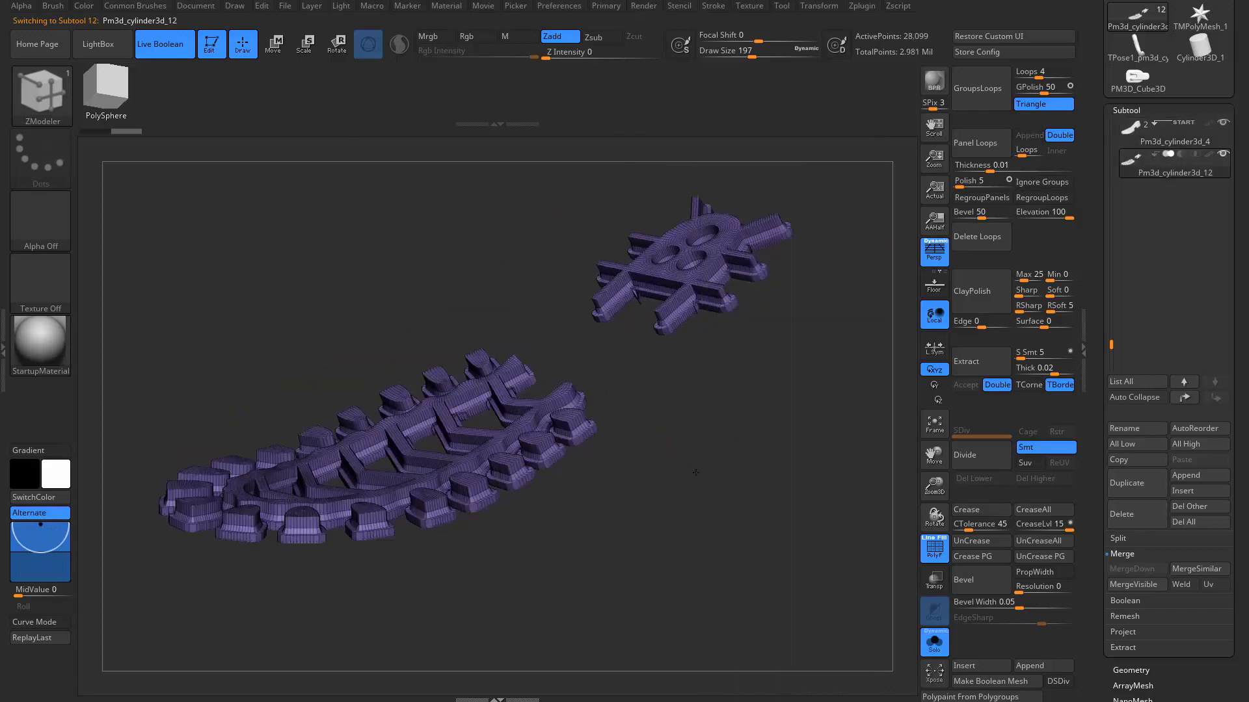
# - Subdivide the tread cutter three times to SDiv 4 and check its smoothed surface
pyautogui.moveTo(693, 484); pyautogui.dragTo(677, 482)
pyautogui.moveTo(744, 484); pyautogui.dragTo(702, 488)
pyautogui.moveTo(791, 416); pyautogui.dragTo(750, 457)
pyautogui.hotkey('shift', 'f')
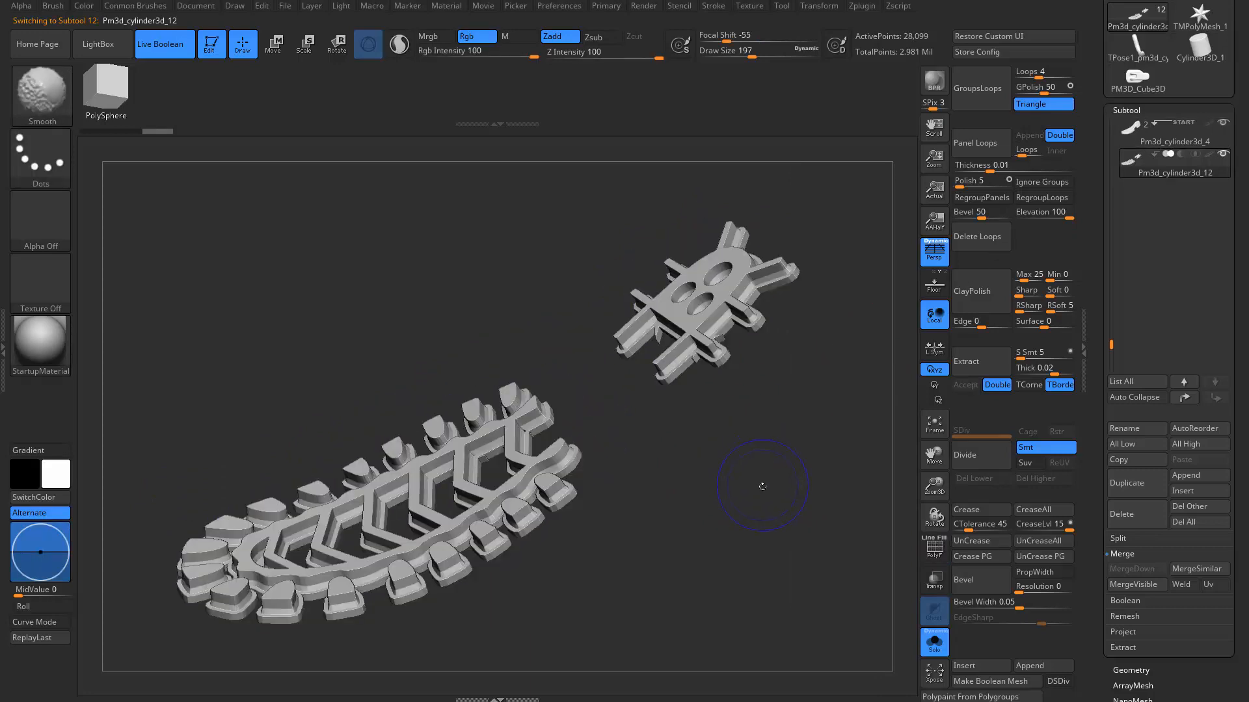
pyautogui.hotkey('shift', 'f')
pyautogui.hotkey('ctrl', 'd')
pyautogui.hotkey('ctrl', 'd')
pyautogui.hotkey('ctrl', 'd')
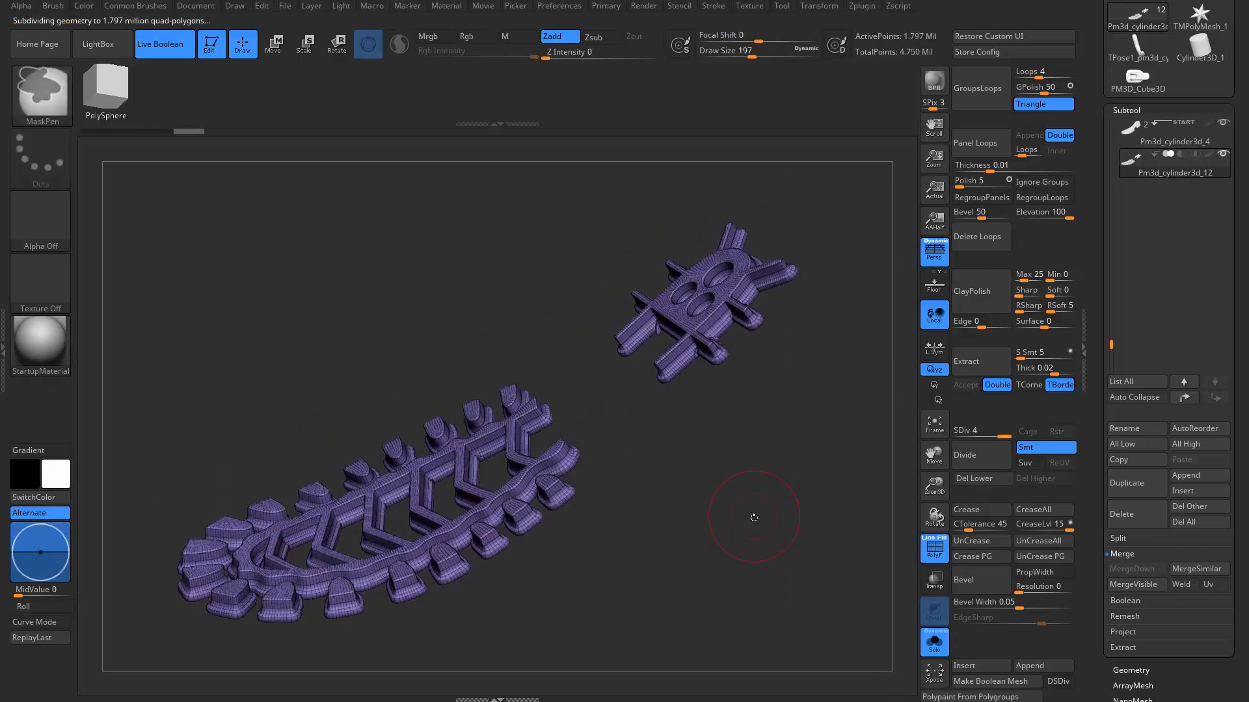
pyautogui.hotkey('shift', 'f')
pyautogui.hotkey('shift', 'f')
pyautogui.moveTo(816, 451); pyautogui.dragTo(849, 443)
pyautogui.hotkey('shift', 'f')
# - Merge the subdivided tread cutter down into the sole and show only the cutter's polygroup
pyautogui.click(1131, 130)
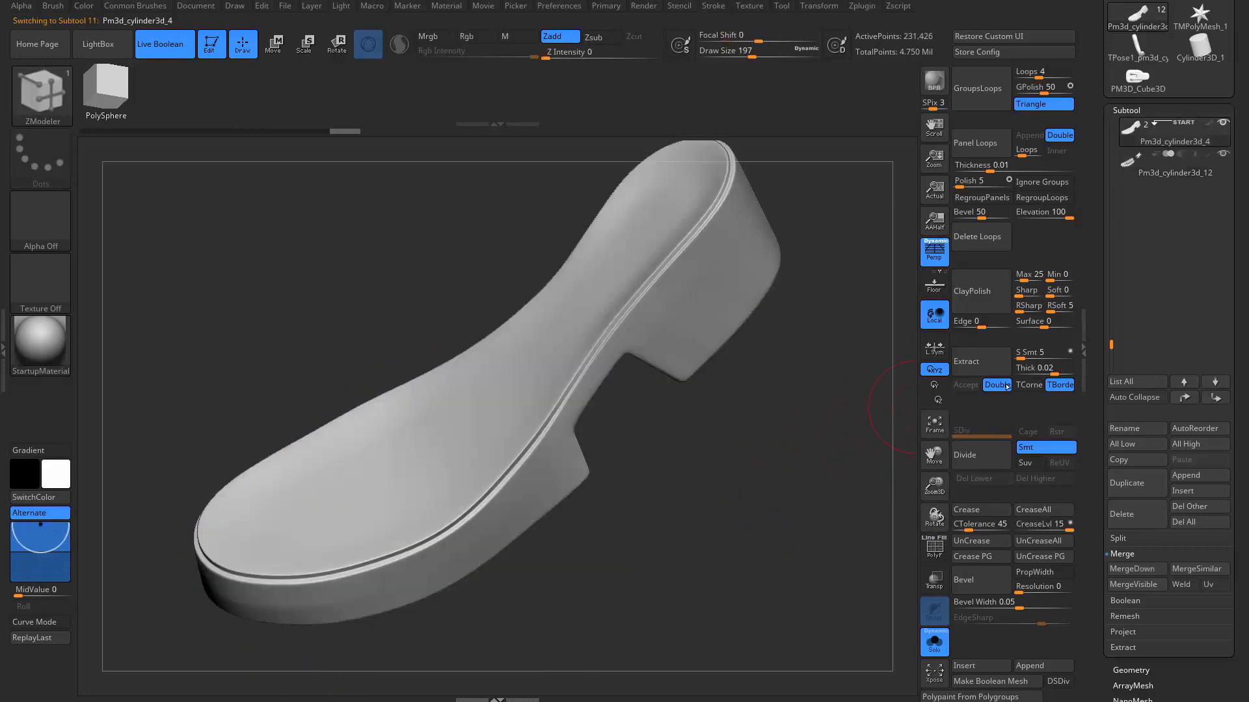
pyautogui.click(1146, 569)
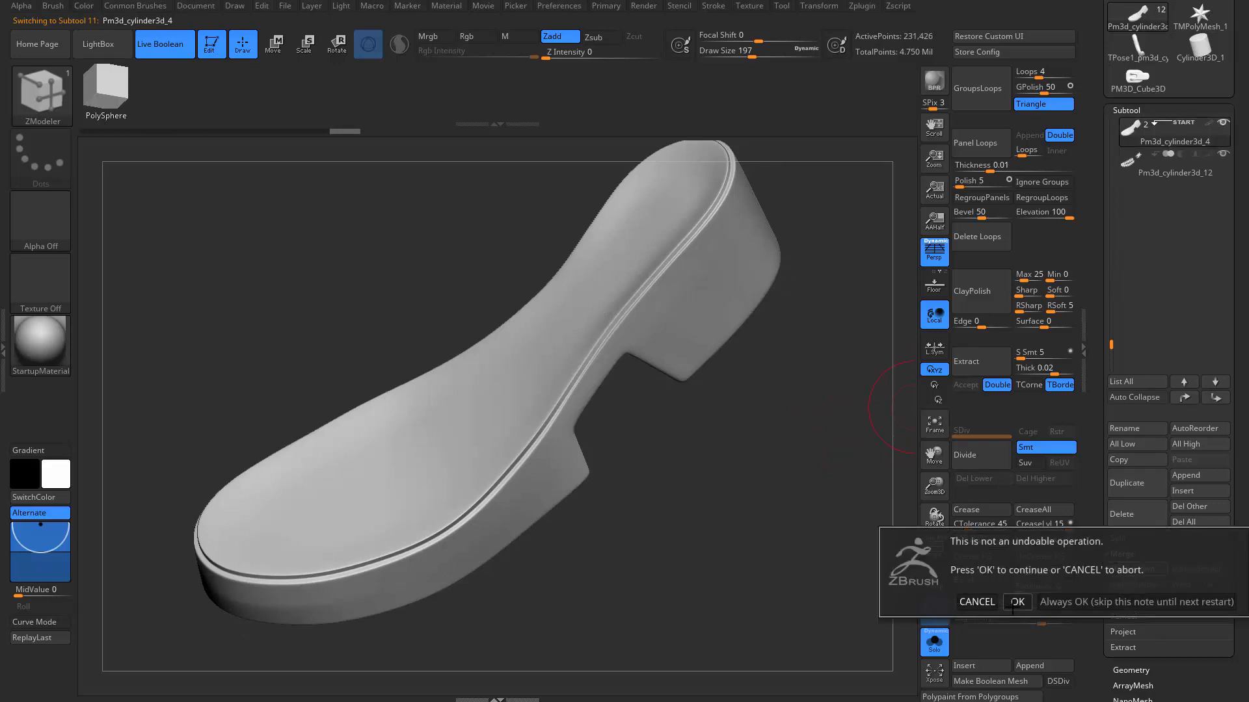
pyautogui.click(1011, 605)
pyautogui.moveTo(774, 552)
pyautogui.mouseDown()
pyautogui.moveTo(771, 486)
pyautogui.moveTo(649, 510)
pyautogui.moveTo(715, 338)
pyautogui.mouseUp()
pyautogui.hotkey('shift', 'f')
pyautogui.hotkey('ctrl', 'shift')
pyautogui.keyDown('ctrl'); pyautogui.keyDown('shift'); pyautogui.click(713, 332); pyautogui.keyUp('shift'); pyautogui.keyUp('ctrl')
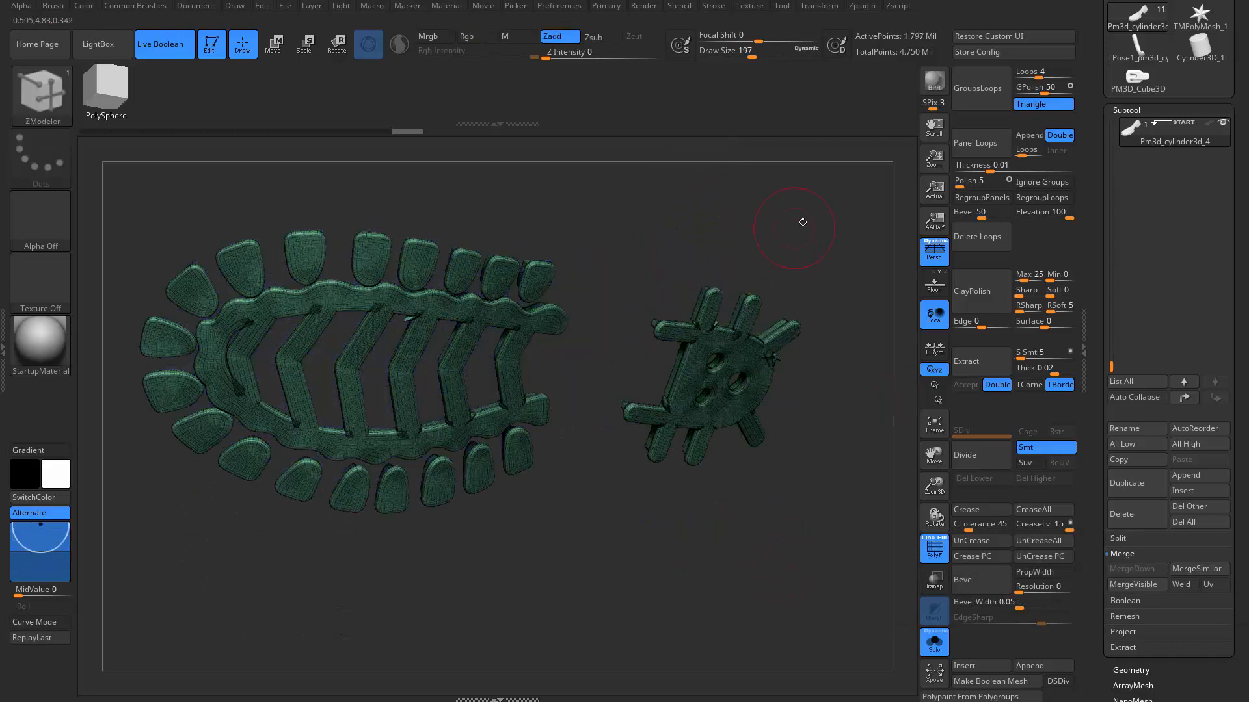
# - Mark the visible tread cutter polygroup as a DynaMesh subtraction
pyautogui.moveTo(802, 221); pyautogui.dragTo(795, 325)
pyautogui.moveTo(1093, 470); pyautogui.dragTo(1095, 358)
pyautogui.scroll(-5, 1095, 358)
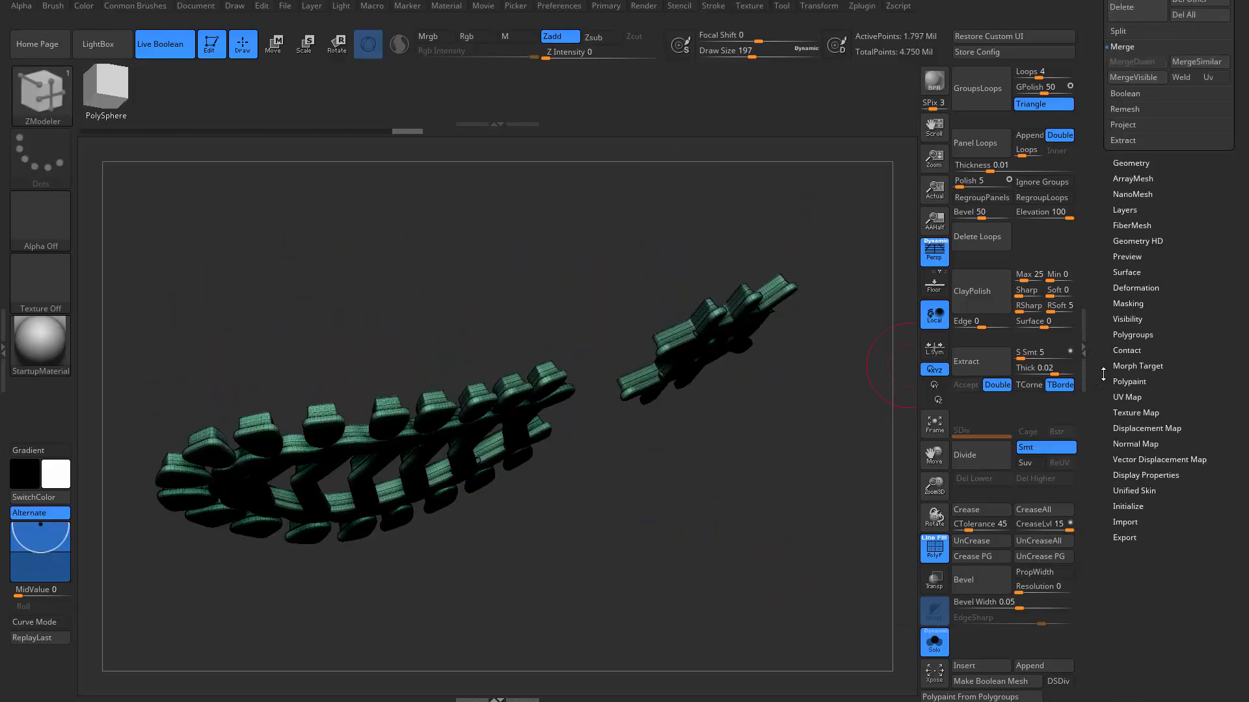
pyautogui.moveTo(1104, 374); pyautogui.dragTo(1105, 394)
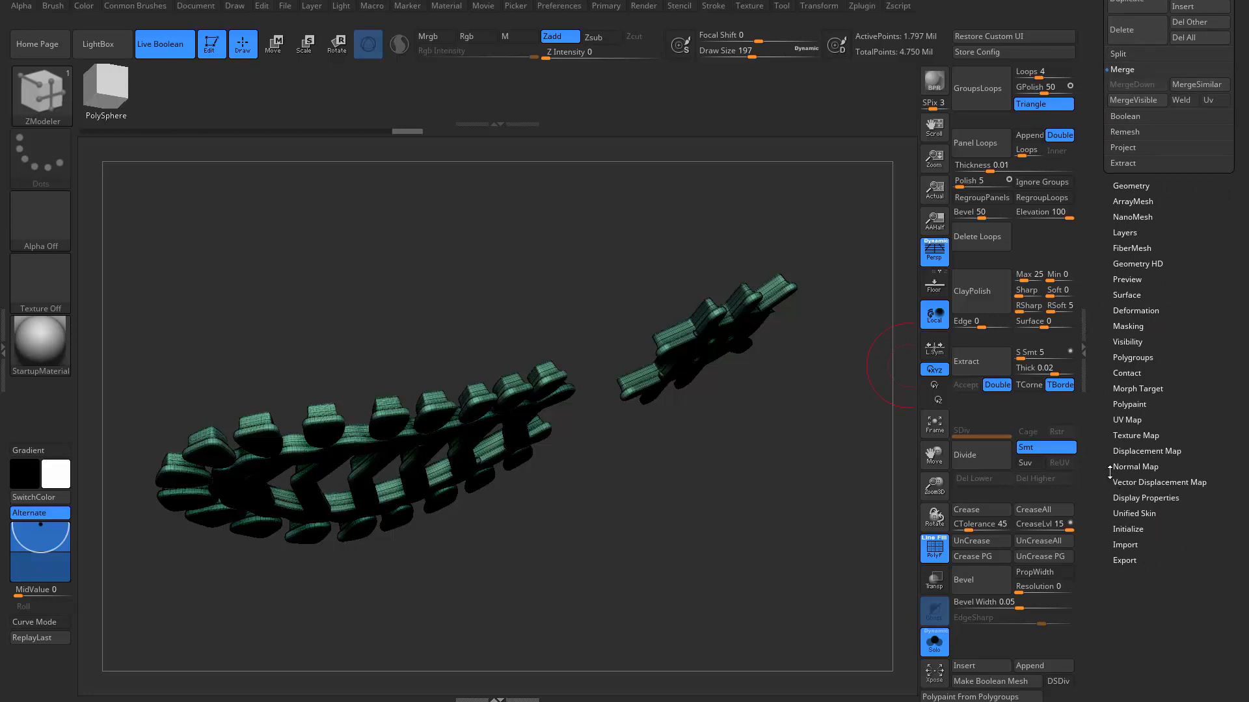
pyautogui.click(1135, 369)
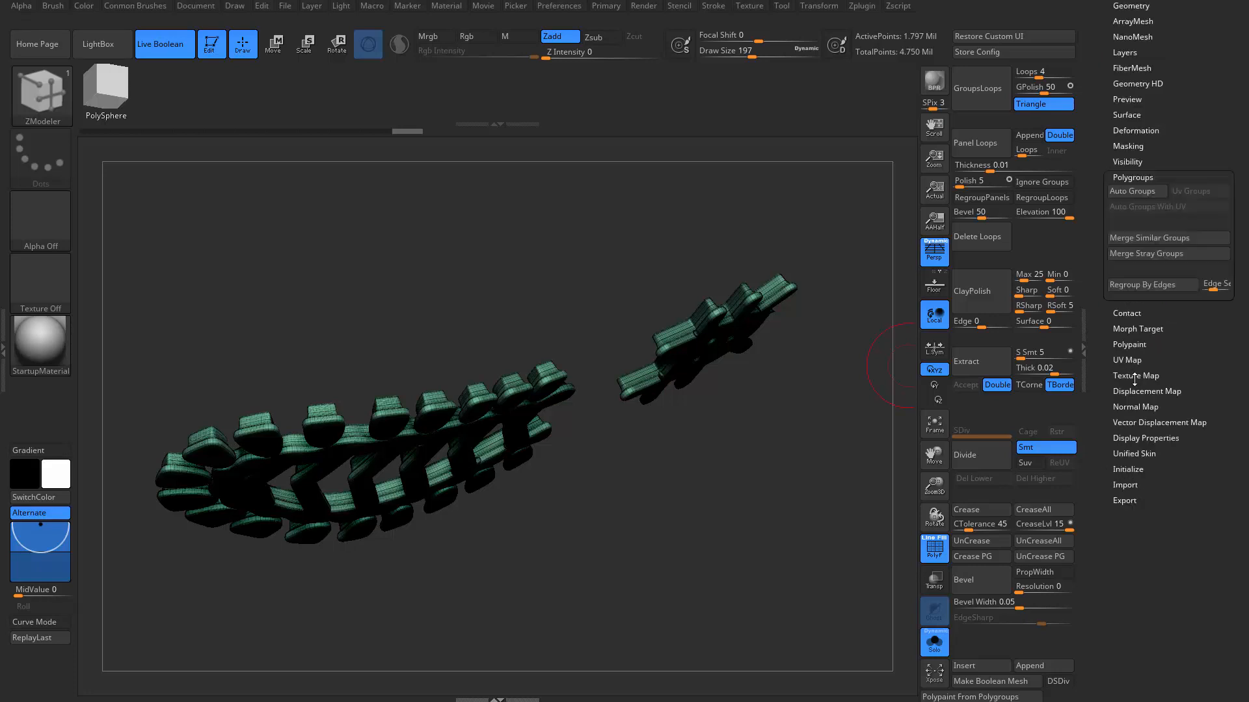
pyautogui.moveTo(1130, 390); pyautogui.dragTo(1120, 533)
pyautogui.scroll(2, 1104, 449)
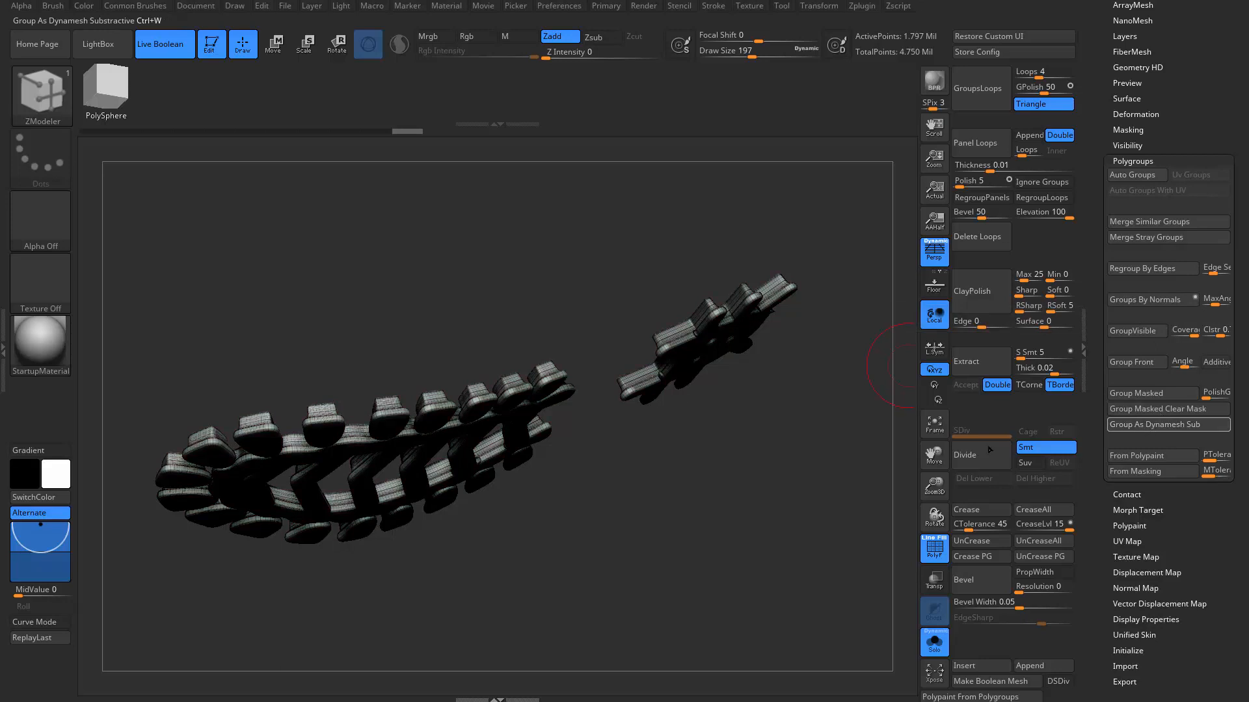
pyautogui.click(1154, 426)
# - Unhide the whole merged sole, hide the polyframe, and turn off Live Boolean
pyautogui.moveTo(664, 424); pyautogui.dragTo(800, 455)
pyautogui.click(805, 448)
pyautogui.keyDown('ctrl'); pyautogui.keyDown('shift'); pyautogui.click(808, 473); pyautogui.keyUp('shift'); pyautogui.keyUp('ctrl')
pyautogui.keyDown('alt'); pyautogui.moveTo(799, 455); pyautogui.dragTo(800, 251); pyautogui.keyUp('alt')
pyautogui.hotkey('shift', 'f')
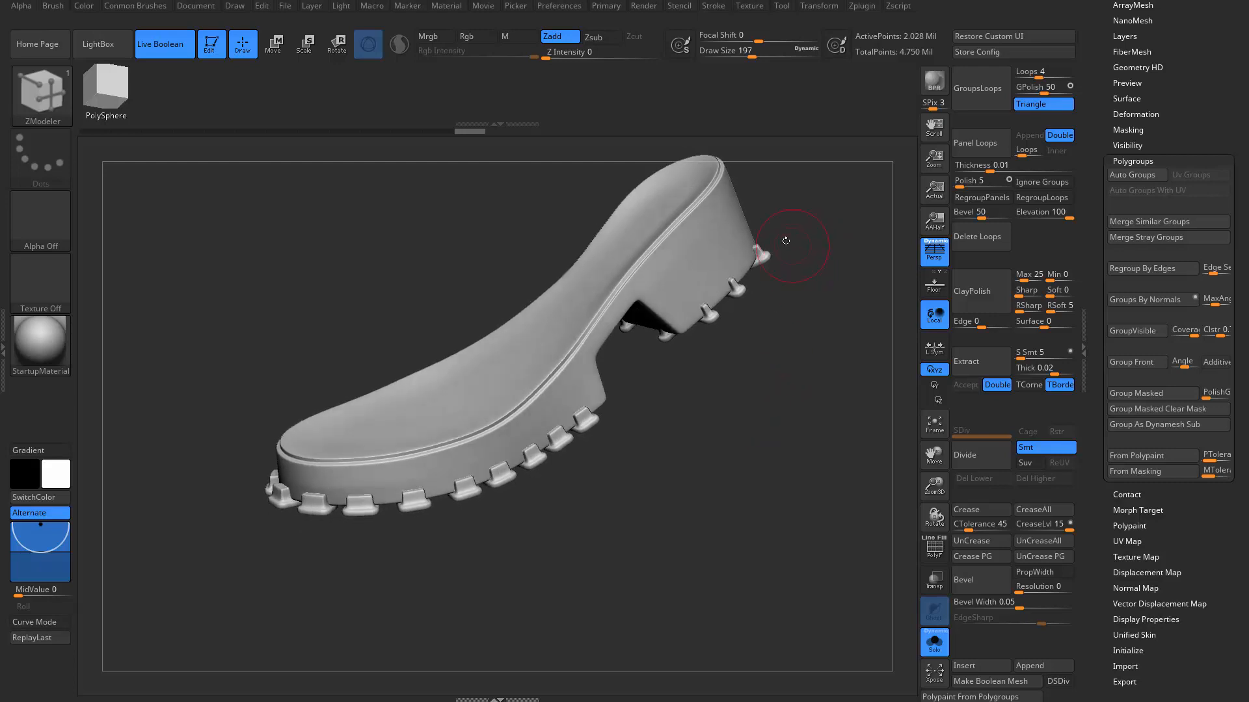
pyautogui.moveTo(755, 345); pyautogui.dragTo(774, 354)
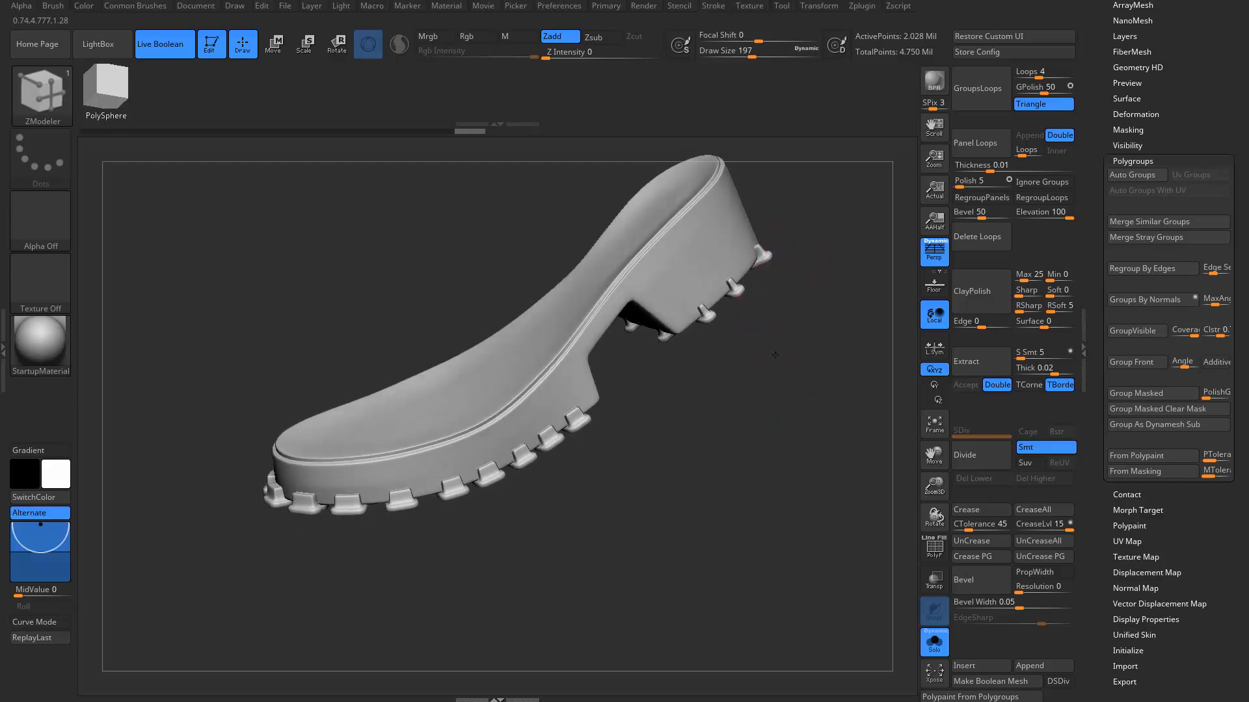
pyautogui.click(162, 47)
pyautogui.press('2')
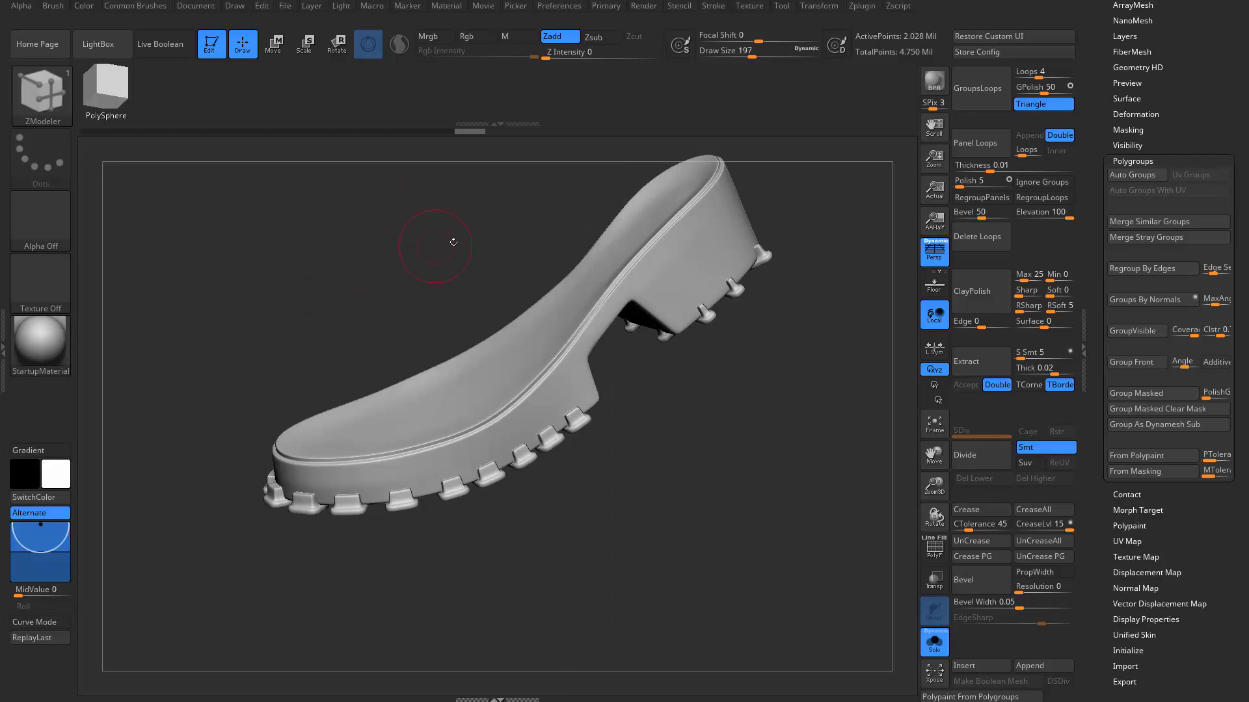
pyautogui.keyDown('ctrl'); pyautogui.moveTo(479, 254); pyautogui.dragTo(511, 285); pyautogui.keyUp('ctrl')
# - Save the project as shoe_bottom_boolean
pyautogui.hotkey('ctrl', 's')
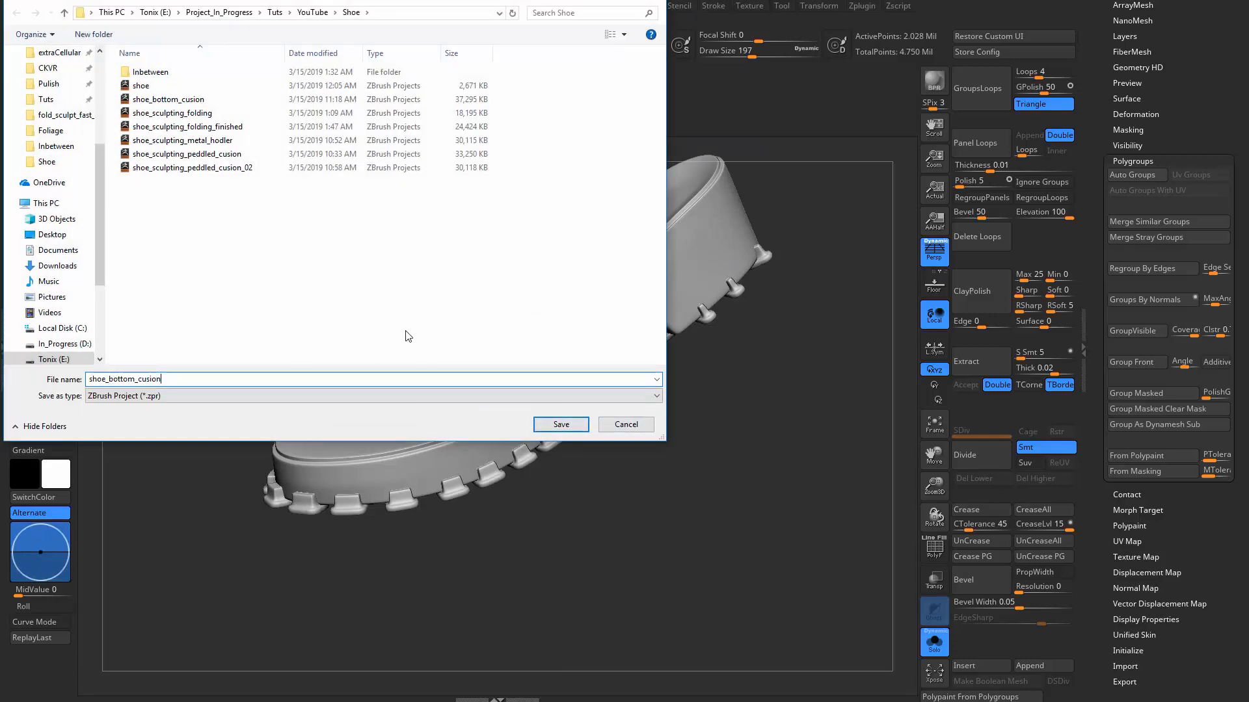
pyautogui.press('BackSpace')
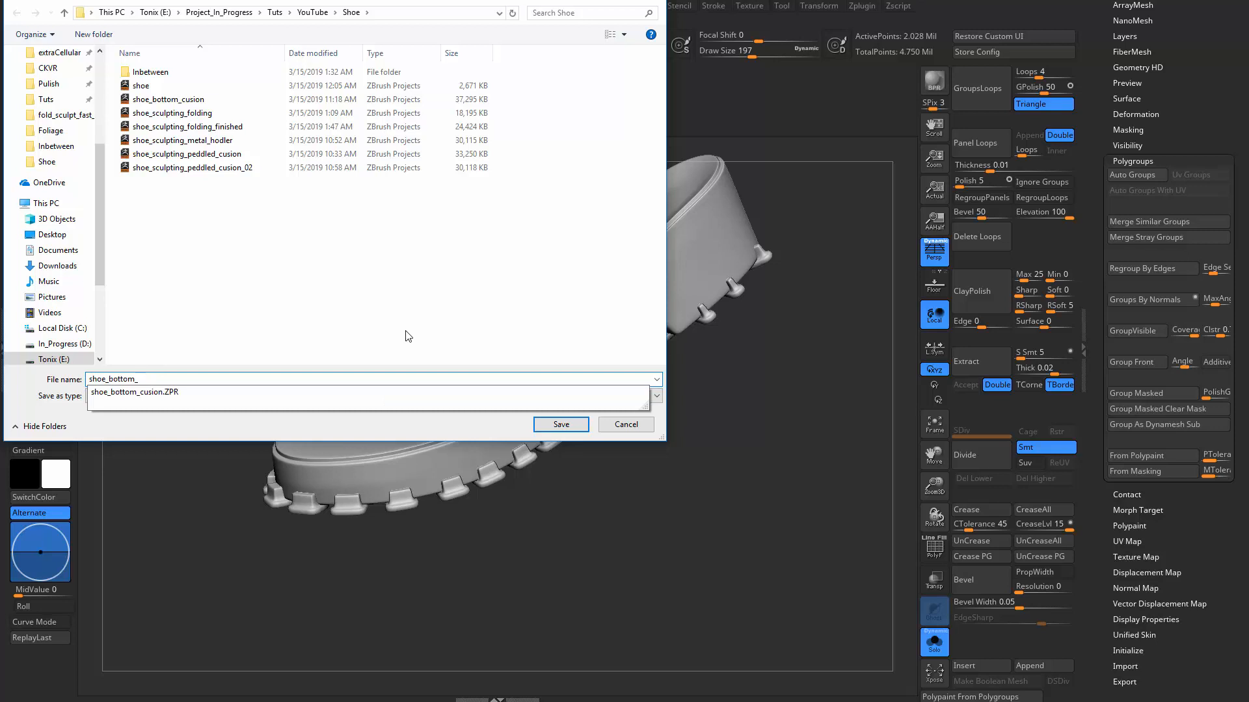
pyautogui.write('boo')
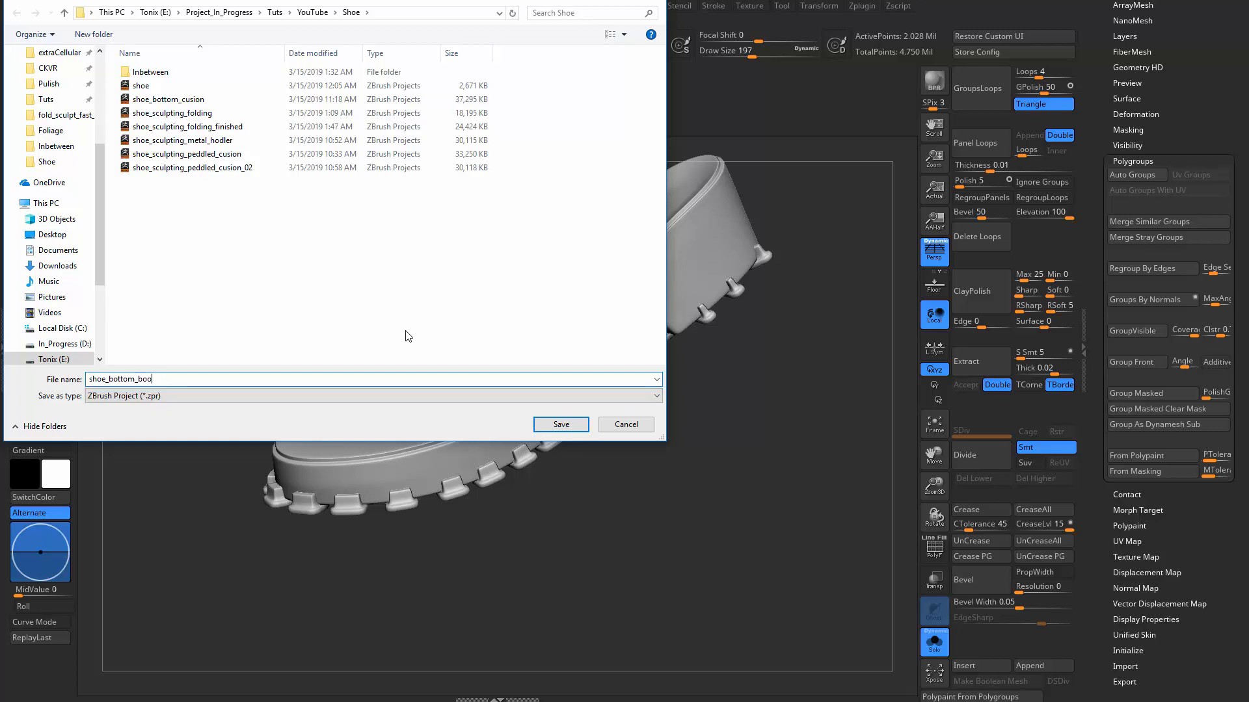
pyautogui.write('lean')
pyautogui.press('Return')
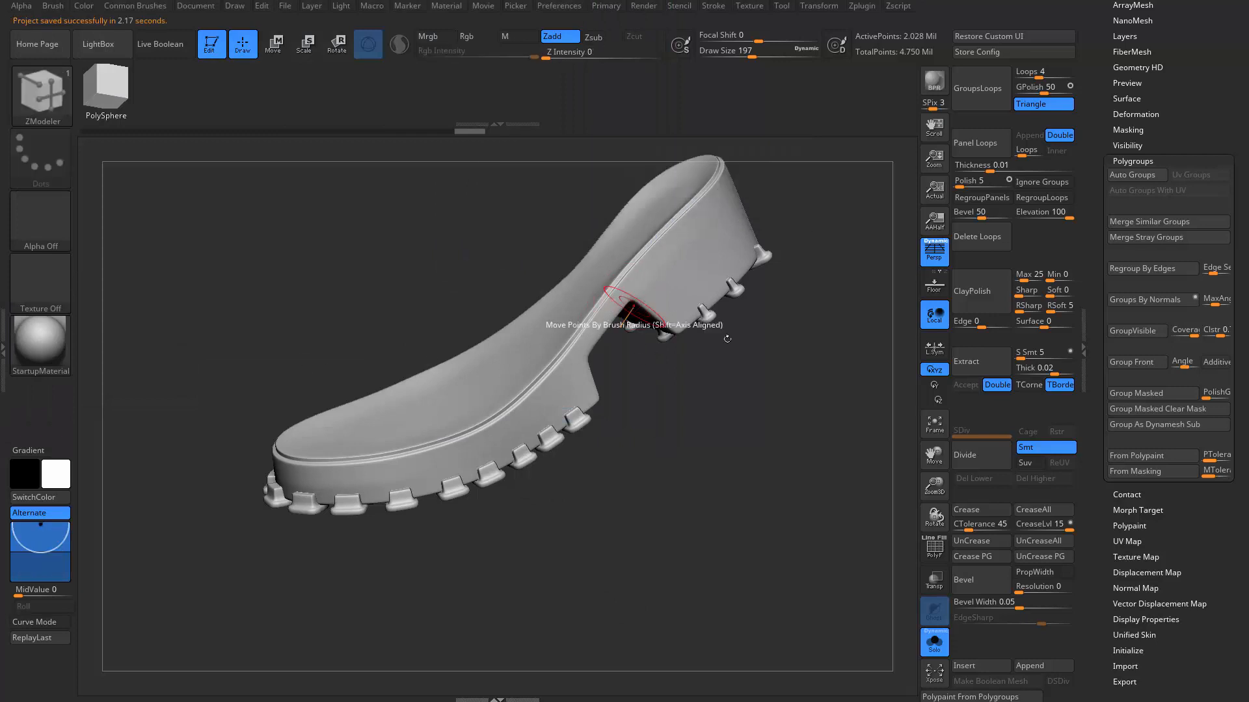
# - Carve the tread into the sole by applying Remesh By Union to the merged sole and cutter
pyautogui.press('w')
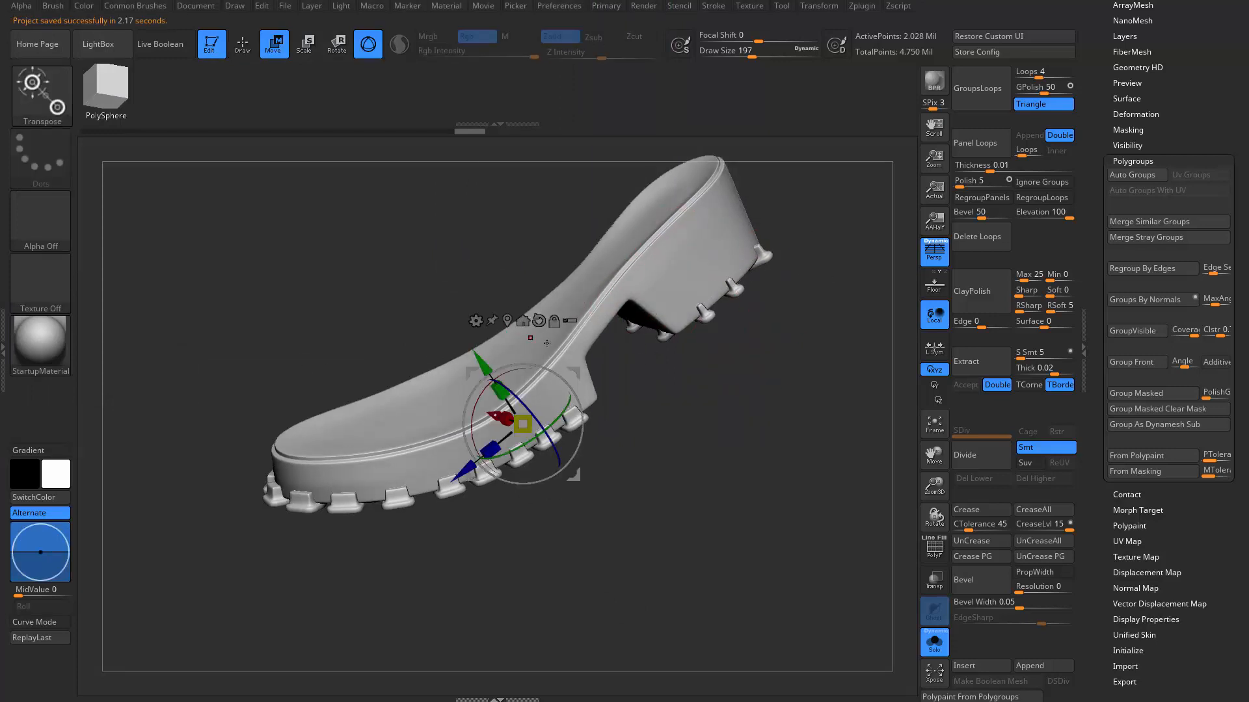
pyautogui.keyDown('shift'); pyautogui.moveTo(674, 423); pyautogui.dragTo(439, 368); pyautogui.keyUp('shift')
pyautogui.moveTo(416, 227); pyautogui.dragTo(319, 228)
pyautogui.click(208, 317)
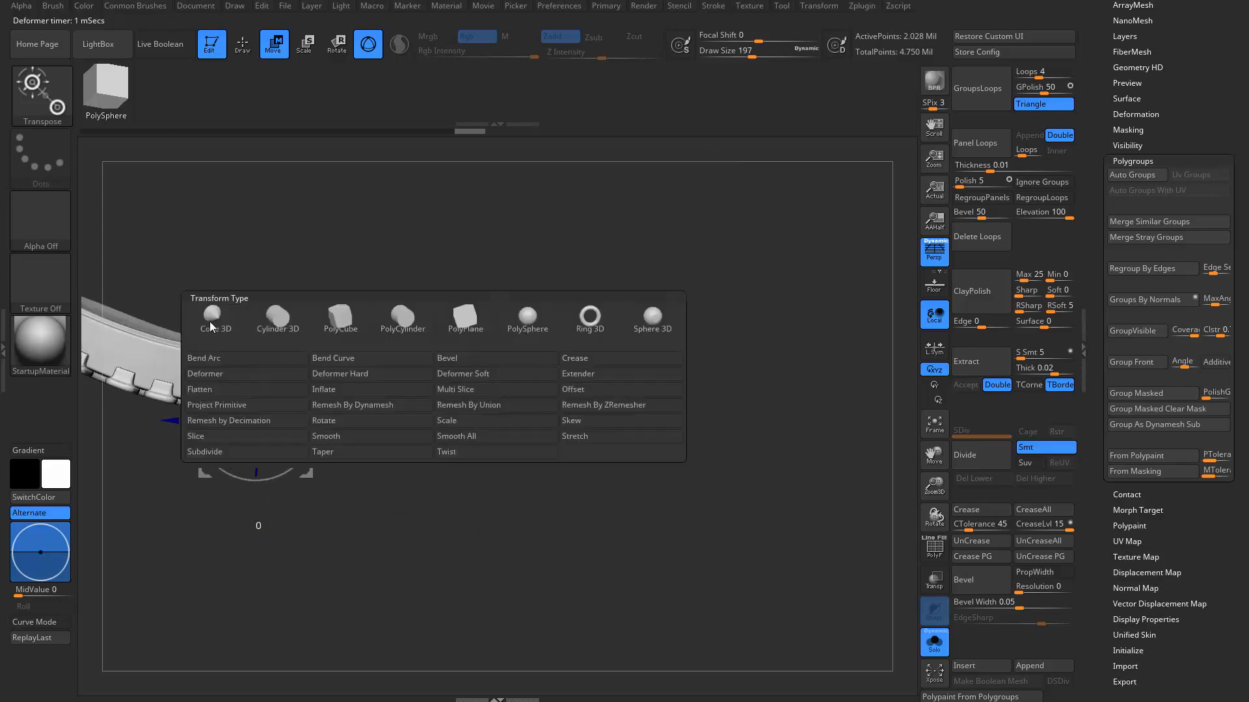
pyautogui.click(494, 406)
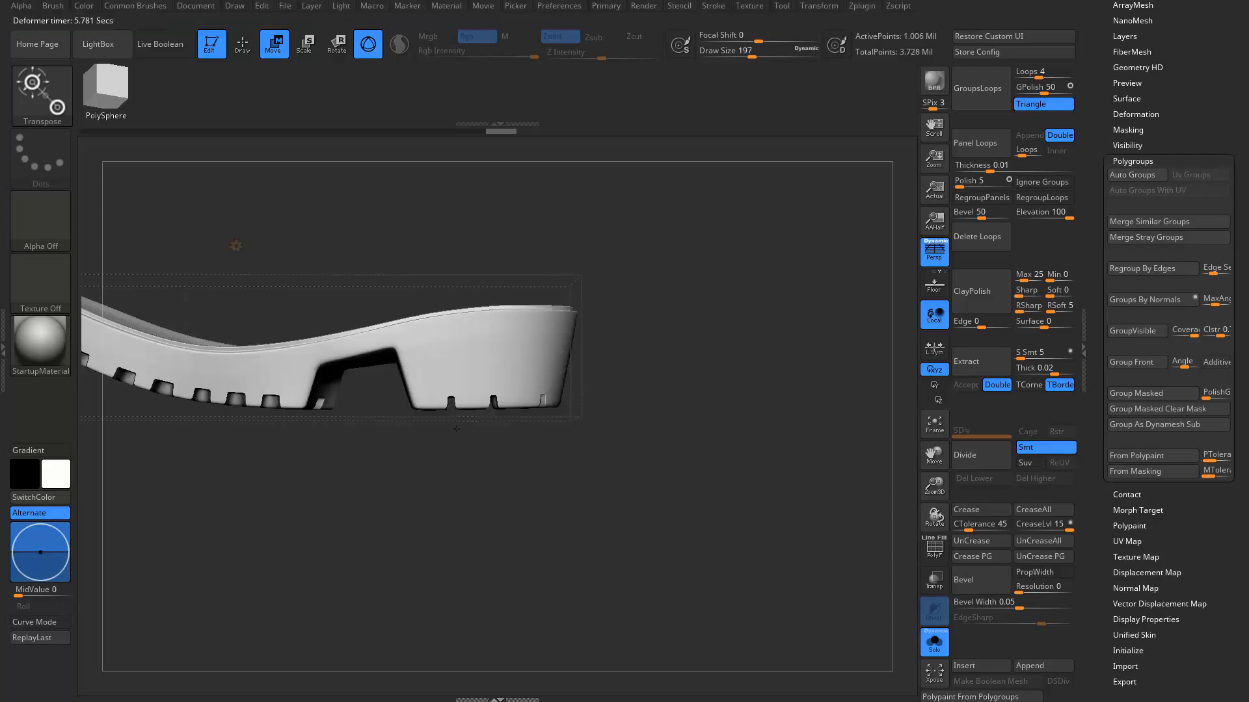
# - Inspect the carved sole and tread cuts from several angles, with and without the polyframe
pyautogui.moveTo(426, 488); pyautogui.dragTo(532, 481)
pyautogui.keyDown('alt'); pyautogui.moveTo(714, 198); pyautogui.dragTo(718, 297); pyautogui.keyUp('alt')
pyautogui.hotkey('shift', 'f')
pyautogui.moveTo(514, 277)
pyautogui.mouseDown()
pyautogui.moveTo(504, 228)
pyautogui.moveTo(538, 254)
pyautogui.moveTo(524, 302)
pyautogui.moveTo(403, 360)
pyautogui.moveTo(507, 278)
pyautogui.moveTo(543, 381)
pyautogui.moveTo(451, 313)
pyautogui.moveTo(455, 252)
pyautogui.moveTo(566, 293)
pyautogui.moveTo(575, 160)
pyautogui.moveTo(591, 195)
pyautogui.moveTo(525, 214)
pyautogui.moveTo(531, 190)
pyautogui.moveTo(456, 279)
pyautogui.moveTo(618, 447)
pyautogui.moveTo(575, 524)
pyautogui.moveTo(528, 453)
pyautogui.moveTo(549, 362)
pyautogui.moveTo(610, 415)
pyautogui.moveTo(657, 416)
pyautogui.moveTo(641, 428)
pyautogui.moveTo(658, 432)
pyautogui.moveTo(590, 475)
pyautogui.mouseUp()
pyautogui.press('q')
pyautogui.hotkey('shift', 'f')
pyautogui.hotkey('shift', 'f')
pyautogui.hotkey('shift', 'f')
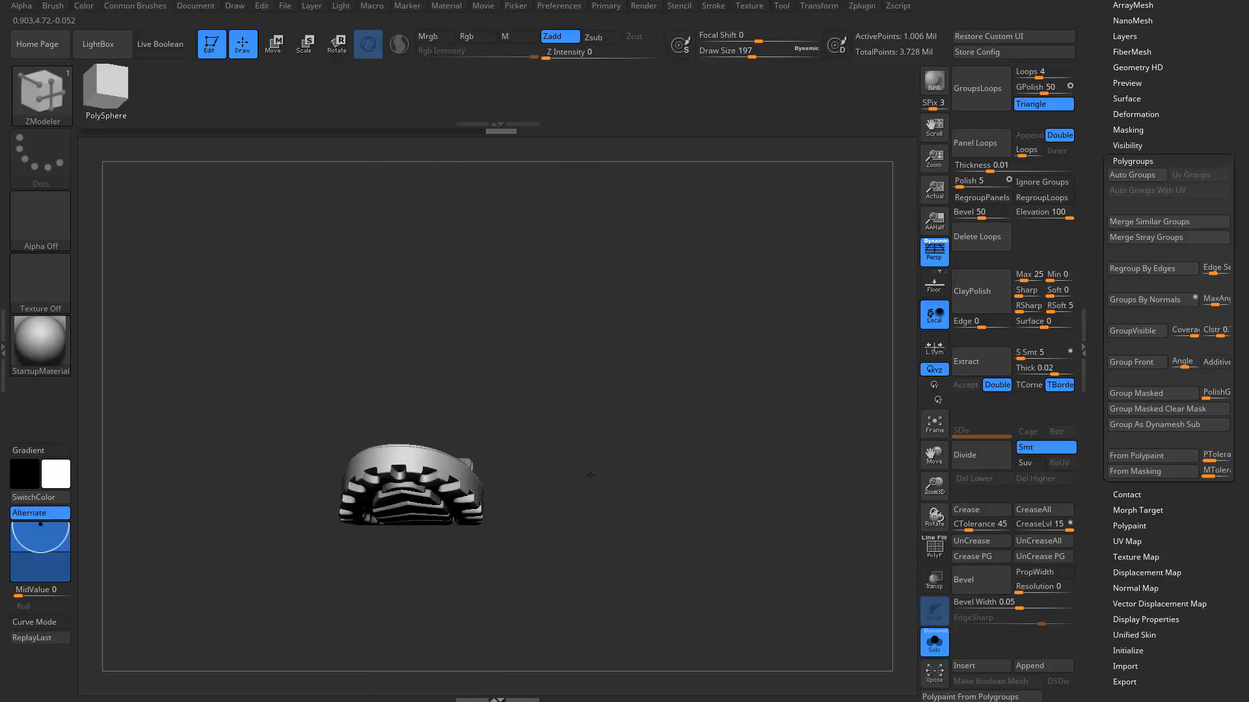
pyautogui.moveTo(671, 513); pyautogui.dragTo(697, 565)
# - Clear the Start flag on the sole's subtool and leave Solo mode to show the whole boot
pyautogui.moveTo(1109, 51); pyautogui.dragTo(1110, 304)
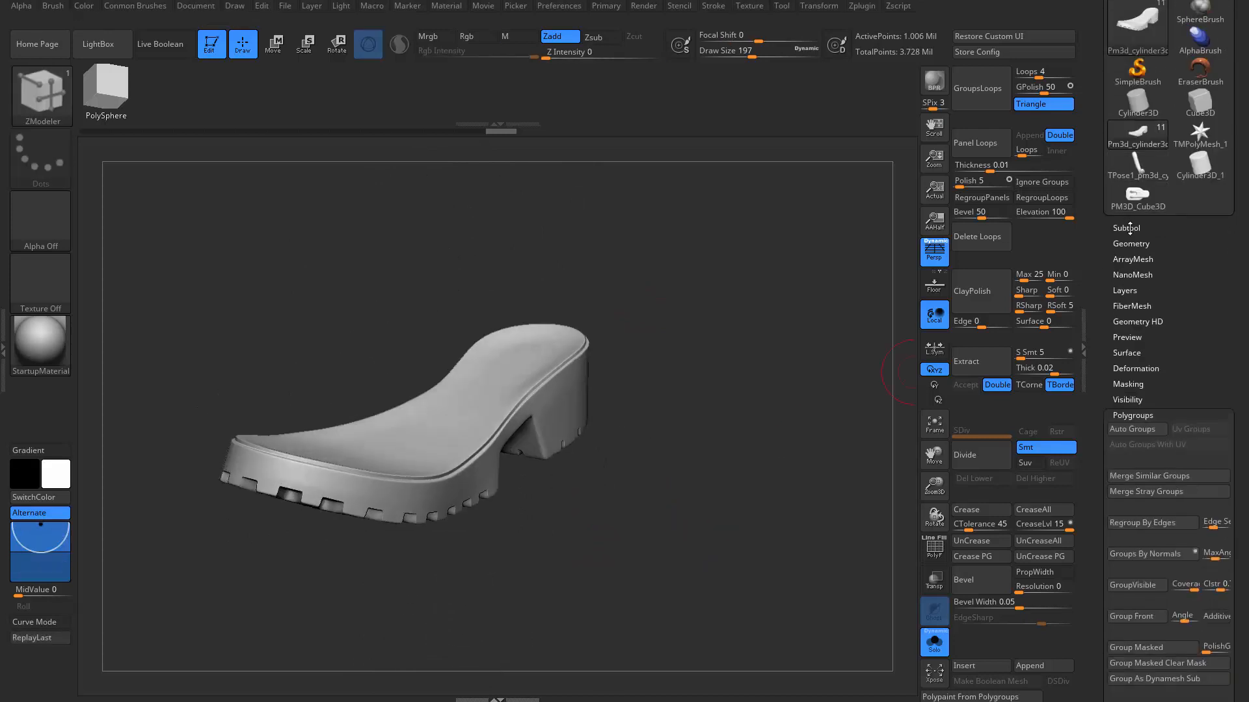
pyautogui.click(1129, 228)
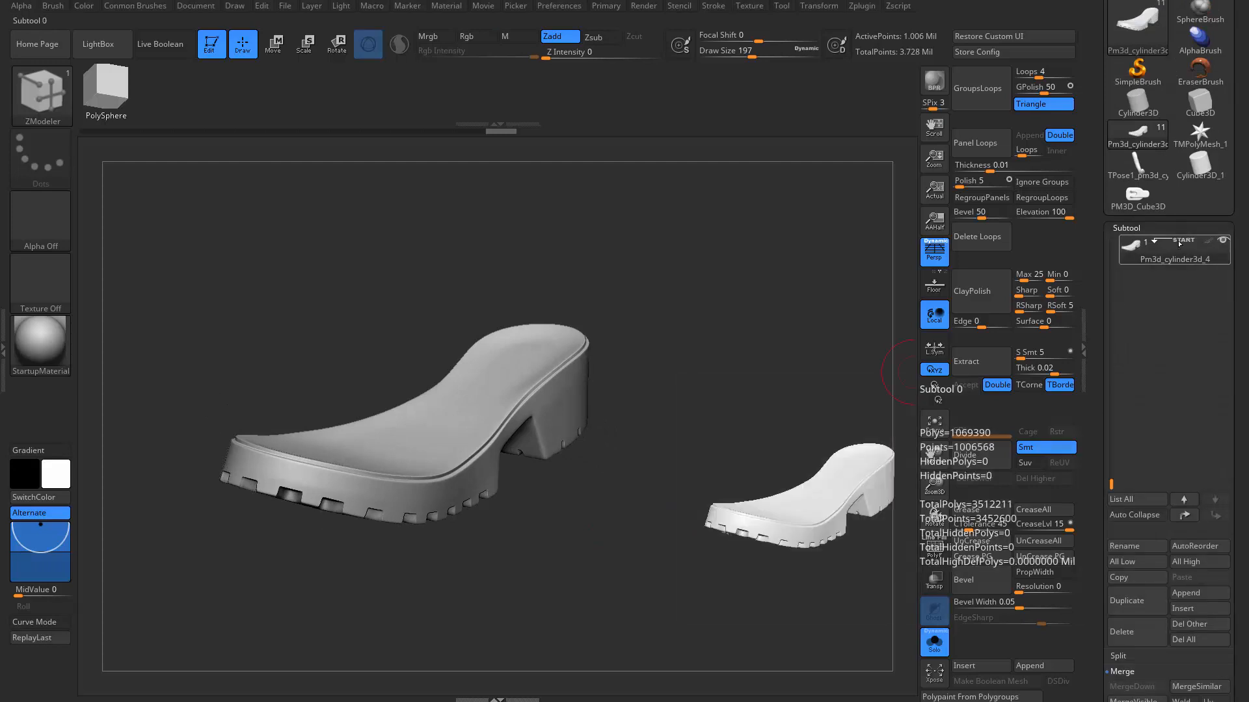
pyautogui.moveTo(1111, 481); pyautogui.dragTo(1111, 432)
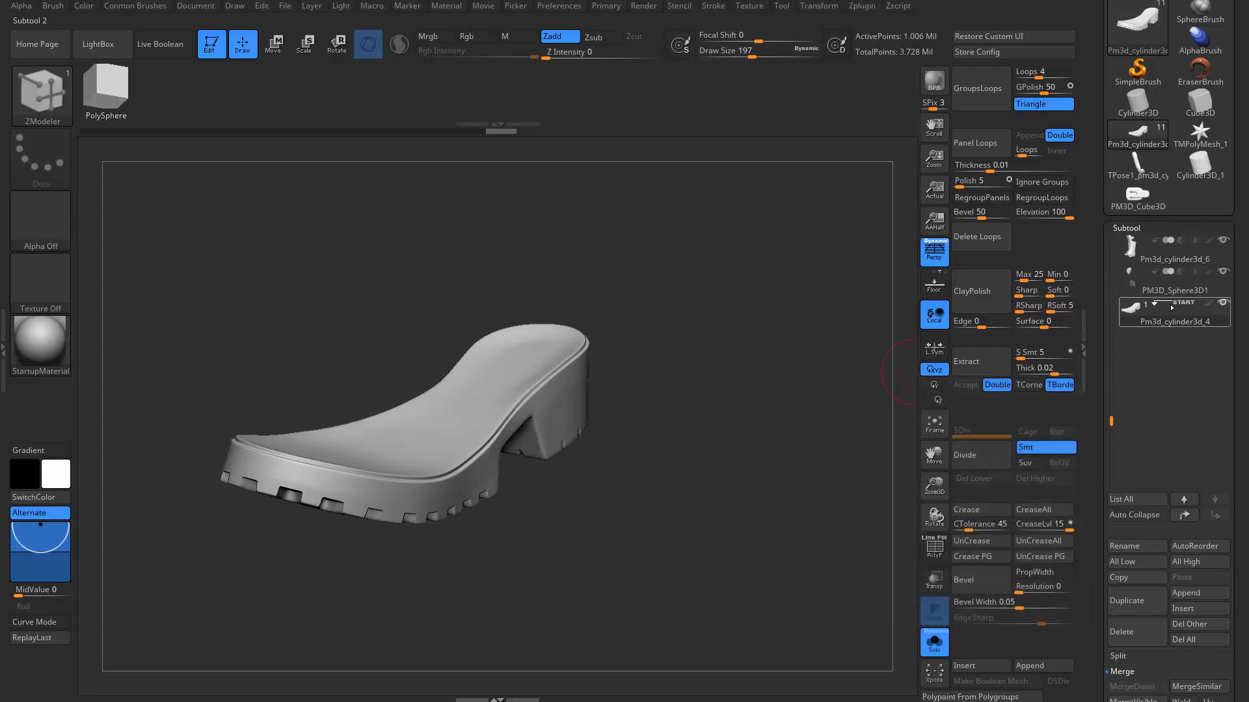
pyautogui.press('shift')
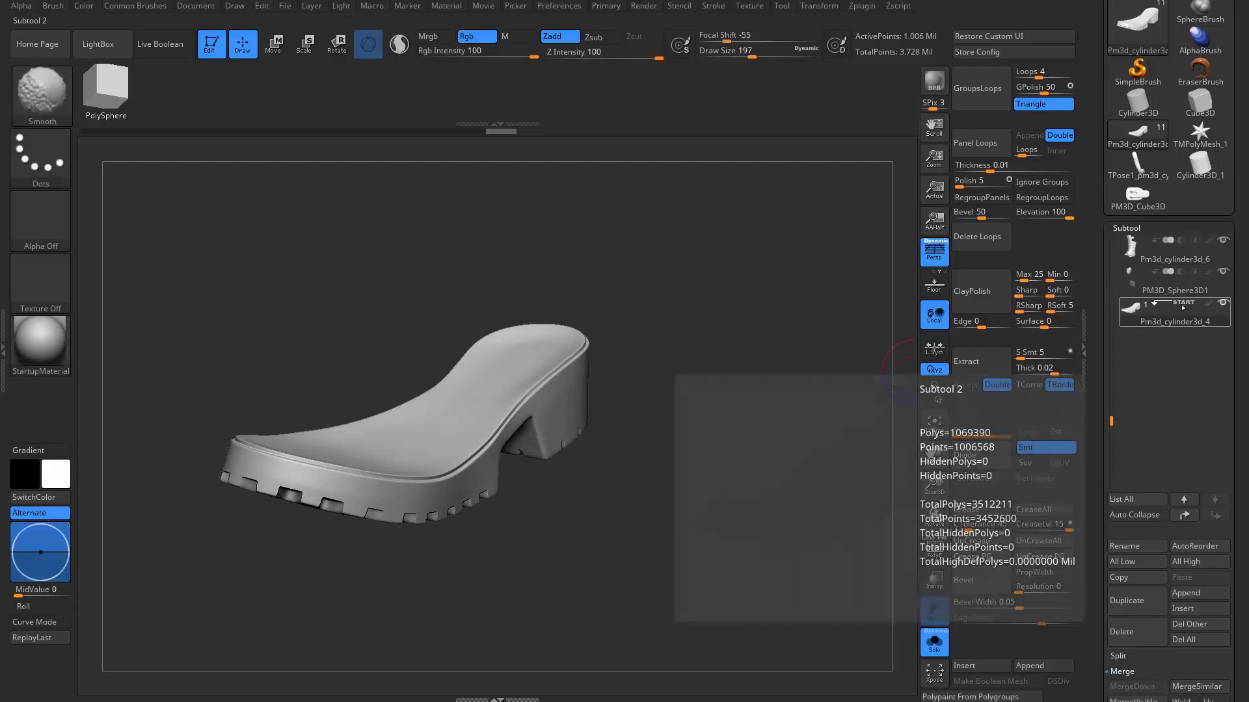
pyautogui.moveTo(605, 442)
pyautogui.mouseDown()
pyautogui.moveTo(649, 462)
pyautogui.moveTo(619, 429)
pyautogui.moveTo(655, 348)
pyautogui.moveTo(650, 413)
pyautogui.moveTo(625, 442)
pyautogui.moveTo(670, 464)
pyautogui.moveTo(606, 454)
pyautogui.moveTo(652, 412)
pyautogui.moveTo(860, 445)
pyautogui.mouseUp()
pyautogui.hotkey('ctrl', 'shift', 's')
pyautogui.hotkey('shift', 'f')
pyautogui.hotkey('shift', 'f')
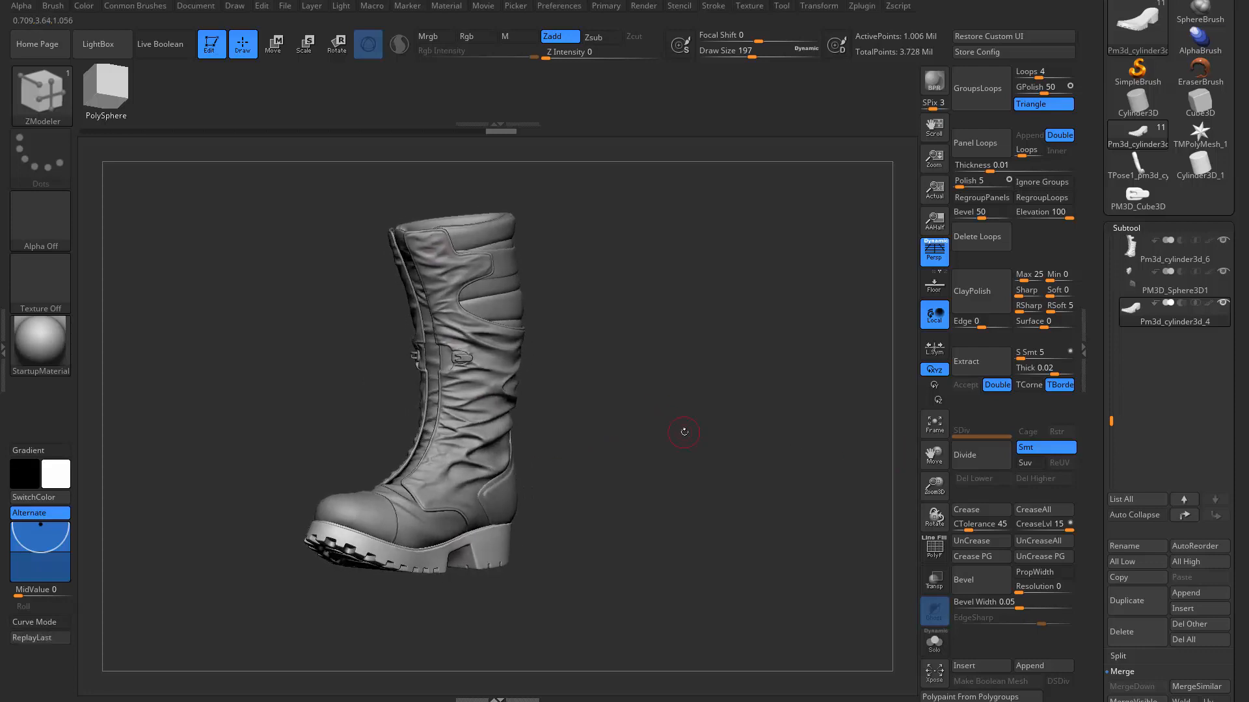